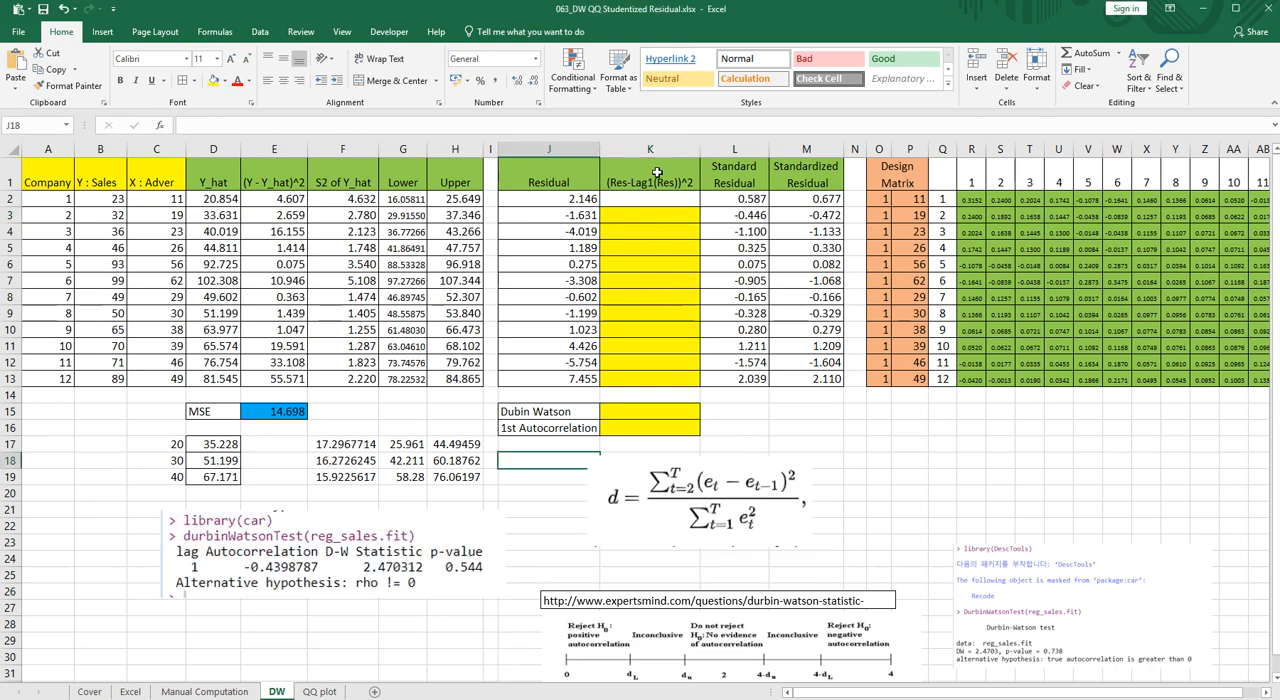
- Nudge the Durbin-Watson equation picture slightly and enter the squared lagged difference formula =(J2-J3)^2 in cell K3
drag(696, 506, 685, 510)
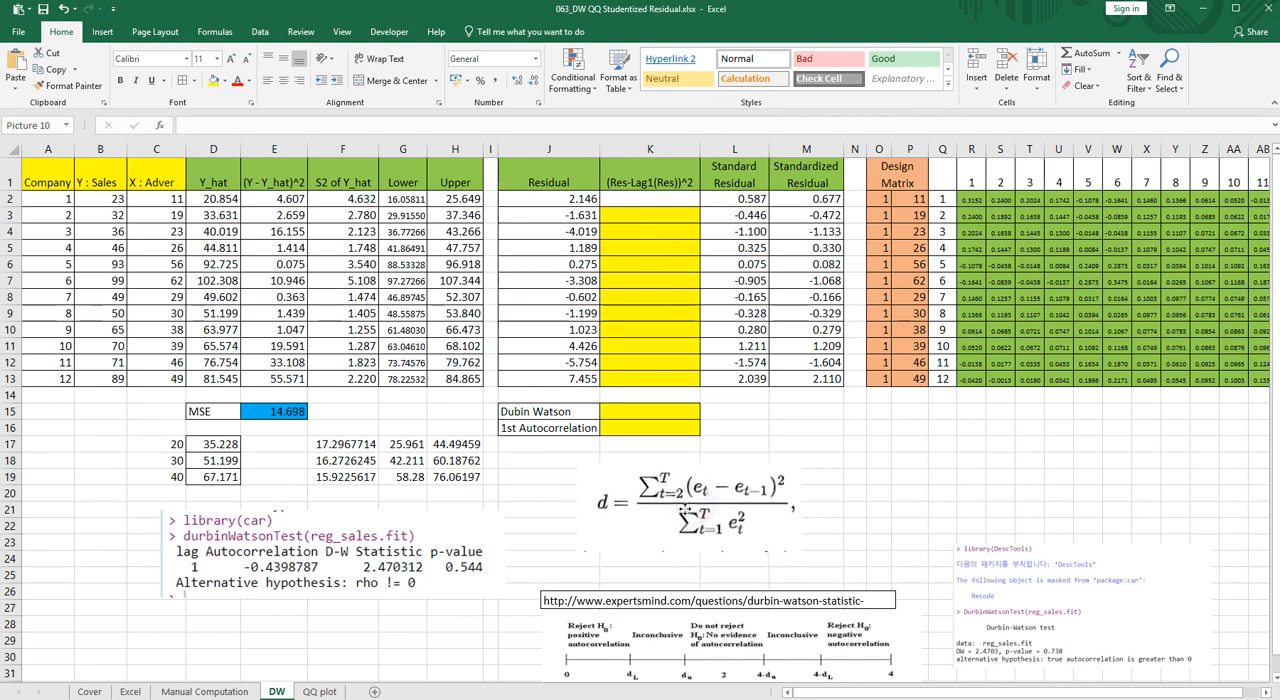
click(665, 222)
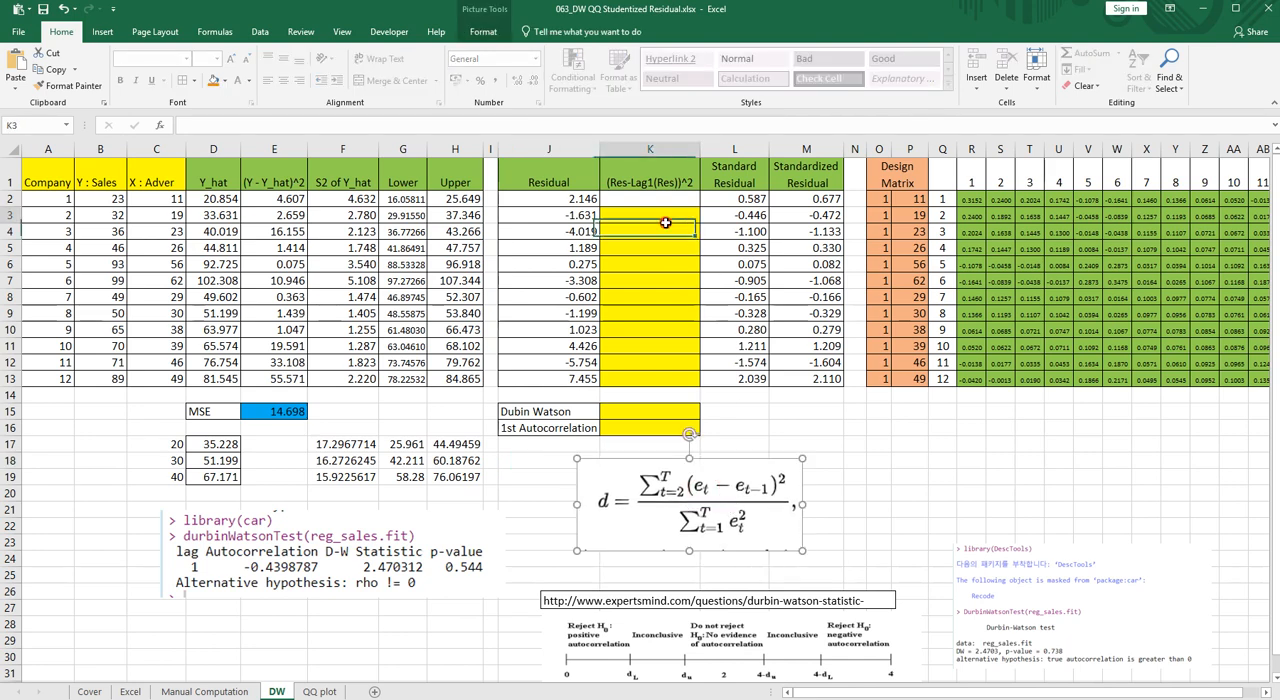
text(=()
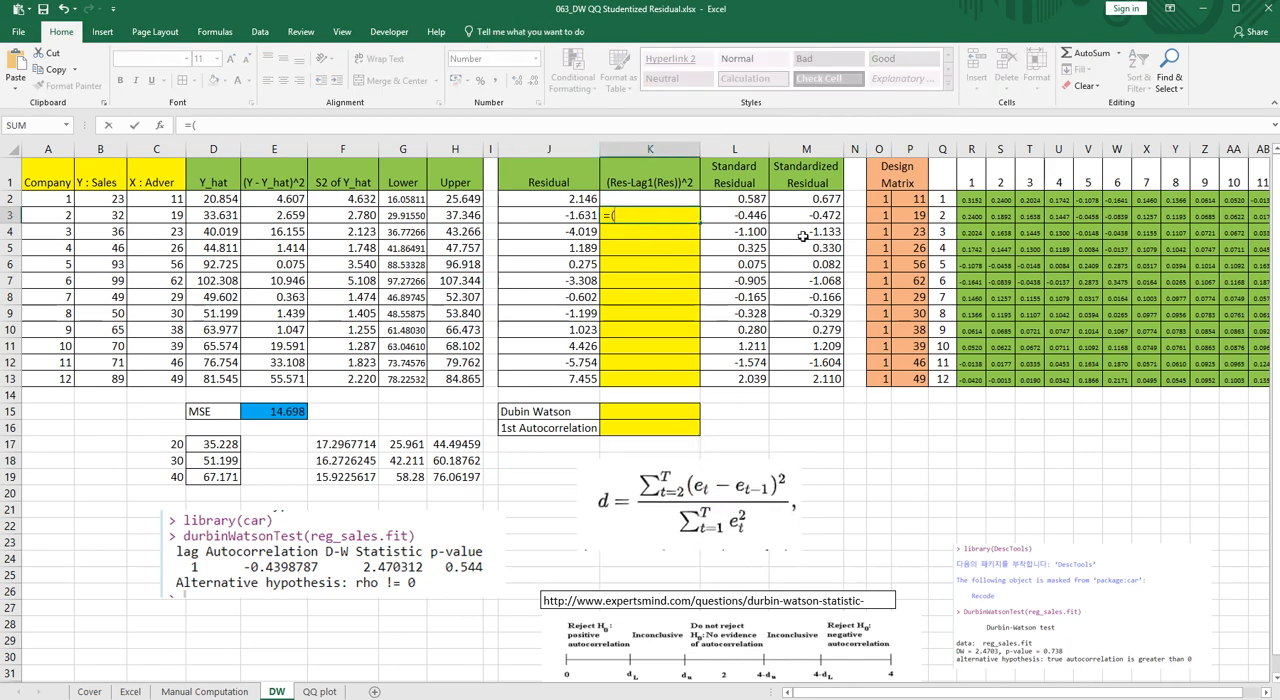
key(Left)
key(Up)
text(-)
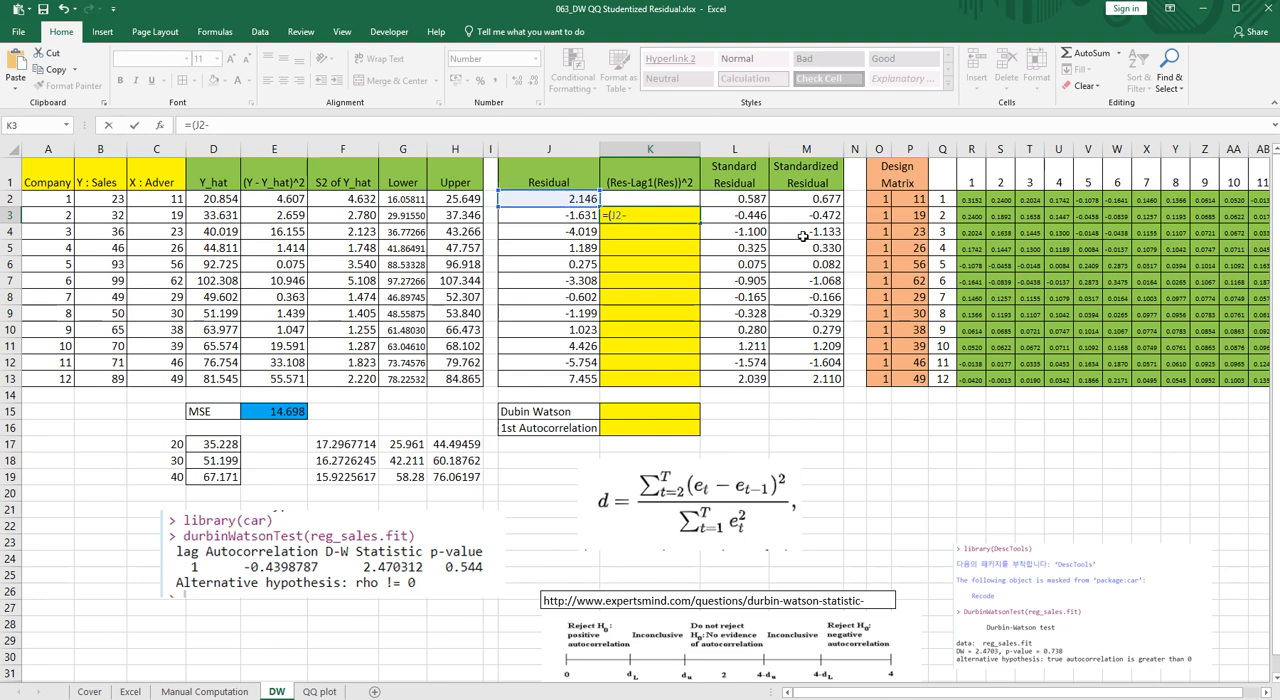
key(Left)
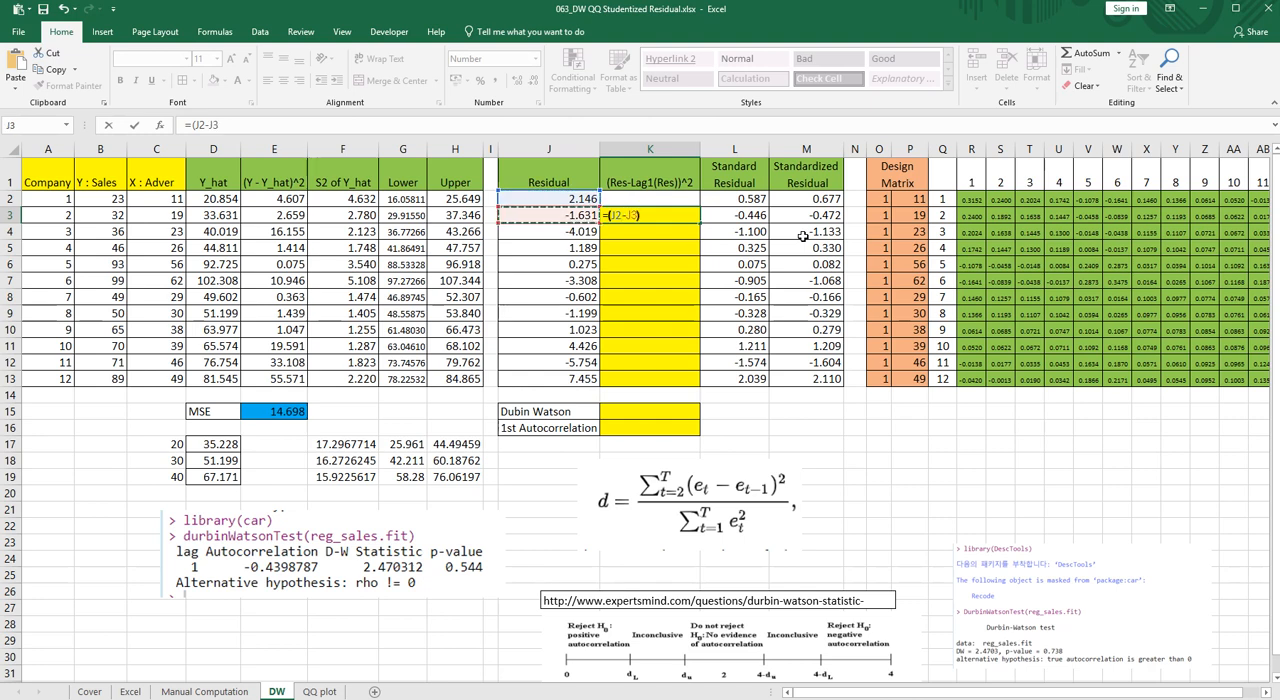
text()^2)
key(Return)
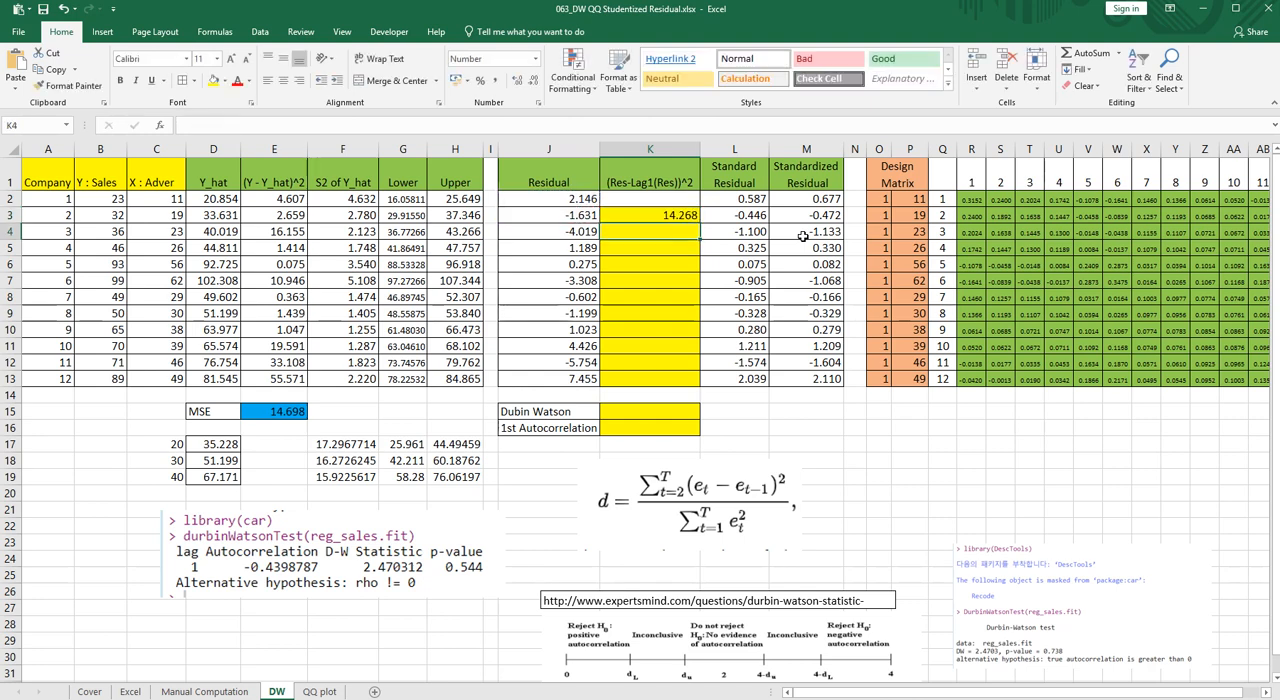
- Copy the squared difference formula from K3 down the column through K13
key(Up)
key(ctrl+c)
key(shift+Down)
key(shift+Down)
key(shift+Down)
key(shift+Down)
key(shift+Down)
key(shift+Down)
key(shift+Down)
key(shift+Down)
key(shift+Down)
key(shift+Down)
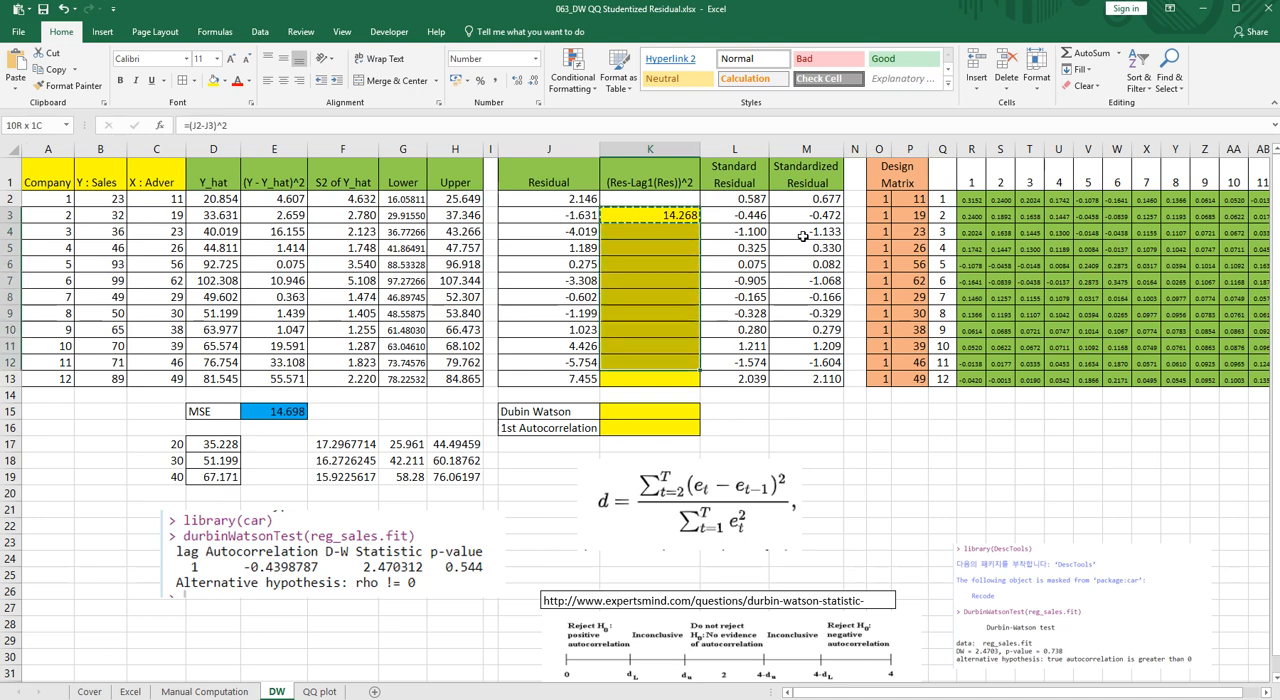
key(ctrl+v)
- Start the Durbin-Watson formula in K15 with the numerator =sum(K3:K13) followed by a division sign
key(Down)
key(Down)
key(Down)
key(Down)
key(Down)
key(Down)
key(Down)
key(Down)
key(Down)
key(Down)
key(Down)
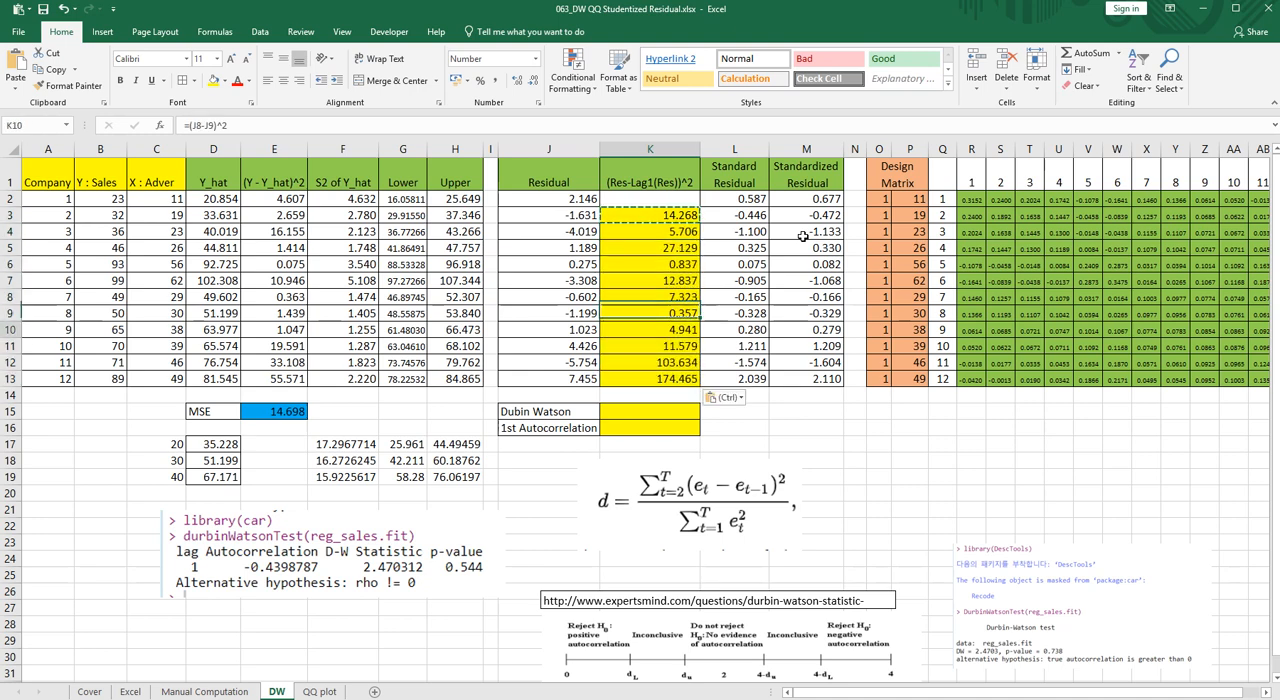
key(Escape)
text(=)
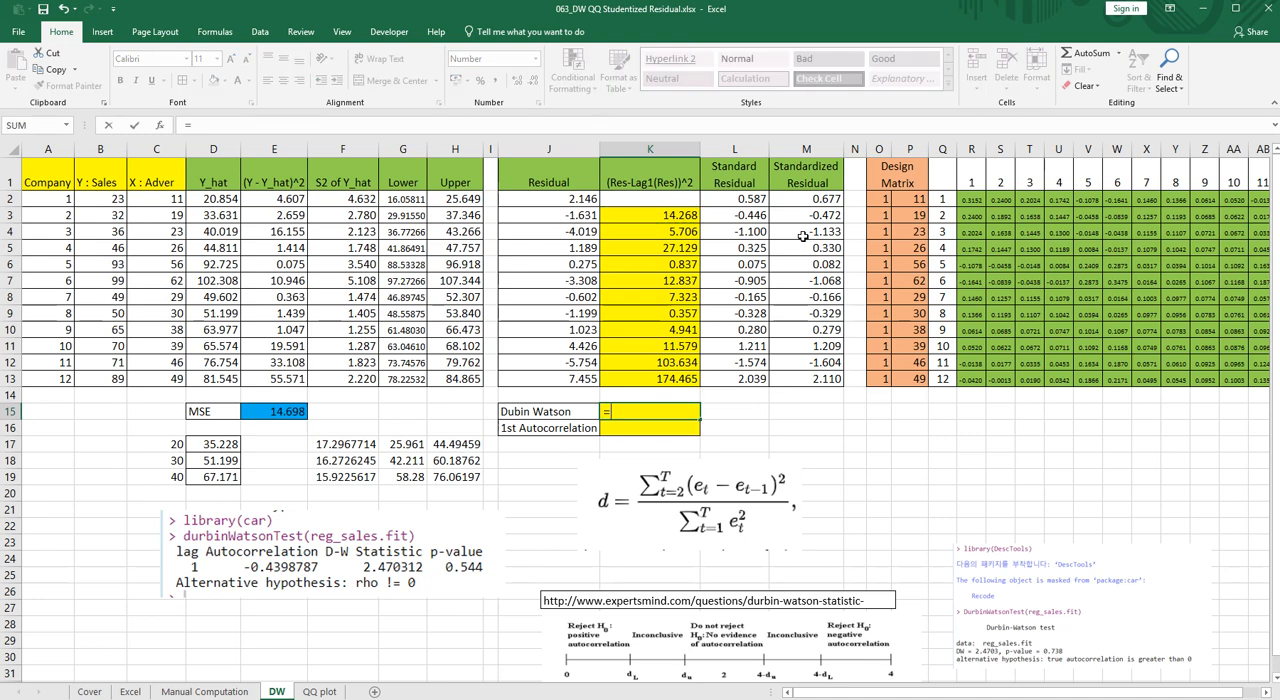
text(sum()
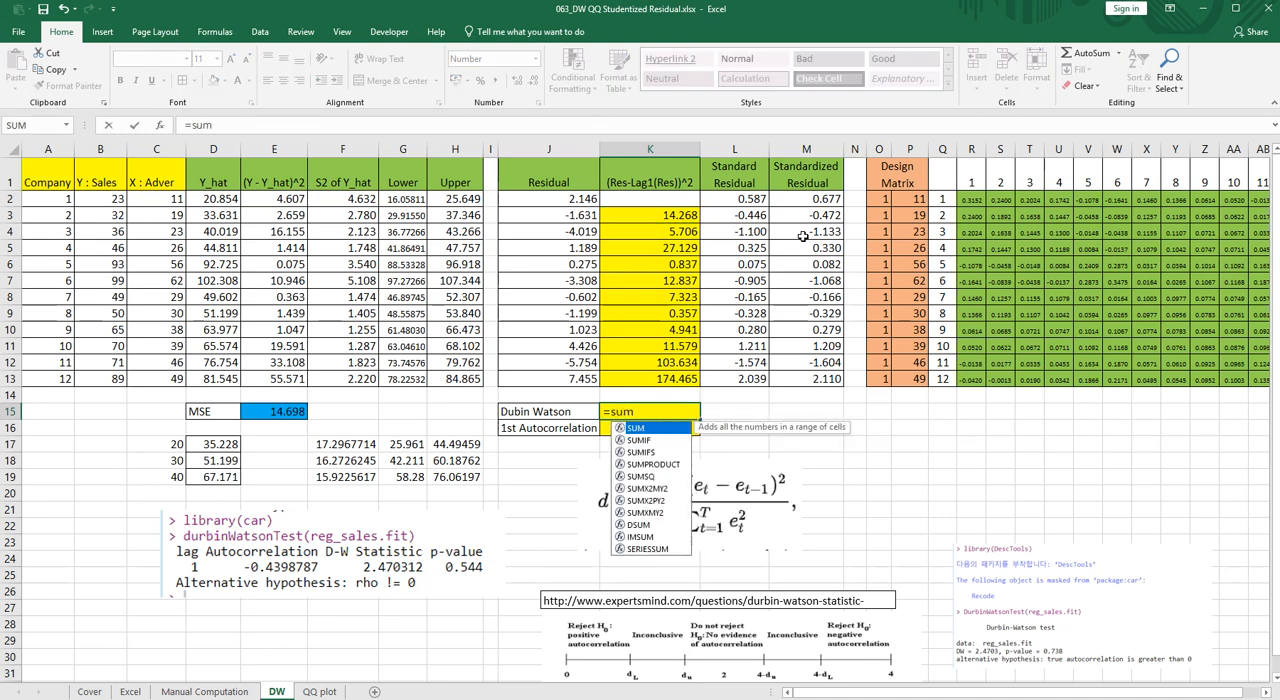
key(Up)
key(Up)
key(shift+Up)
key(shift+Up)
key(shift+Up)
key(shift+Up)
key(shift+Up)
key(shift+Up)
key(shift+Up)
key(shift+Up)
key(shift+Up)
key(shift+Up)
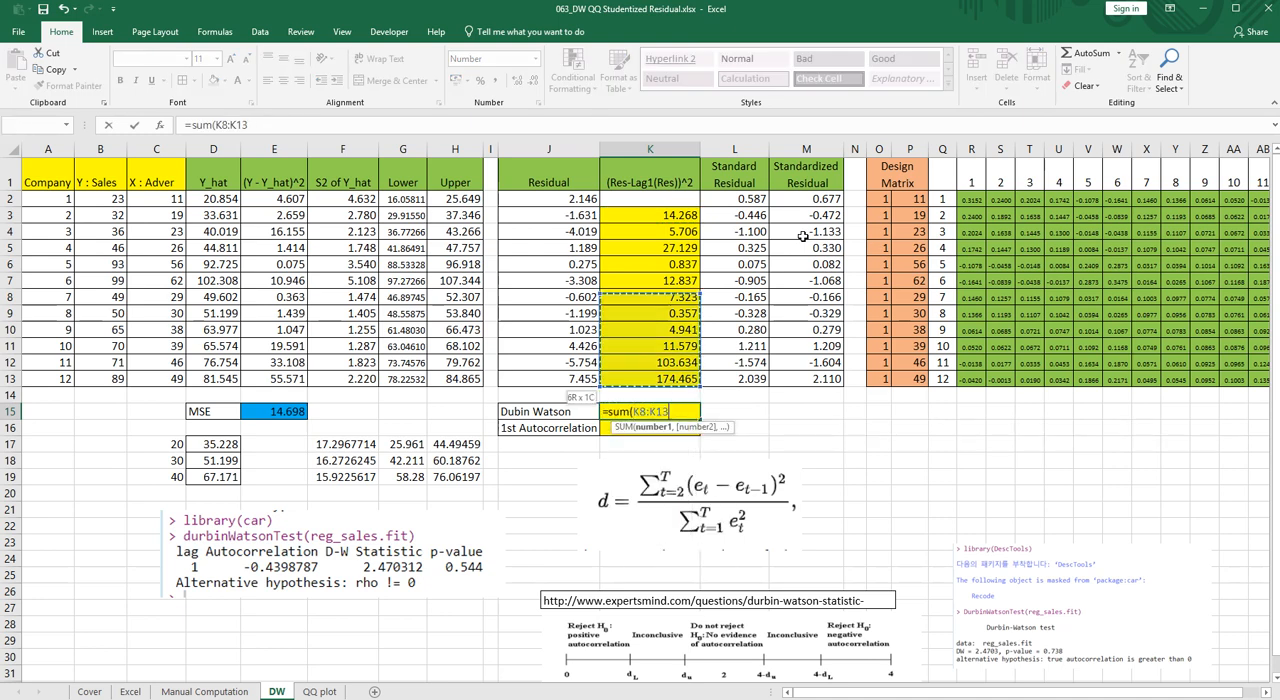
text()/)
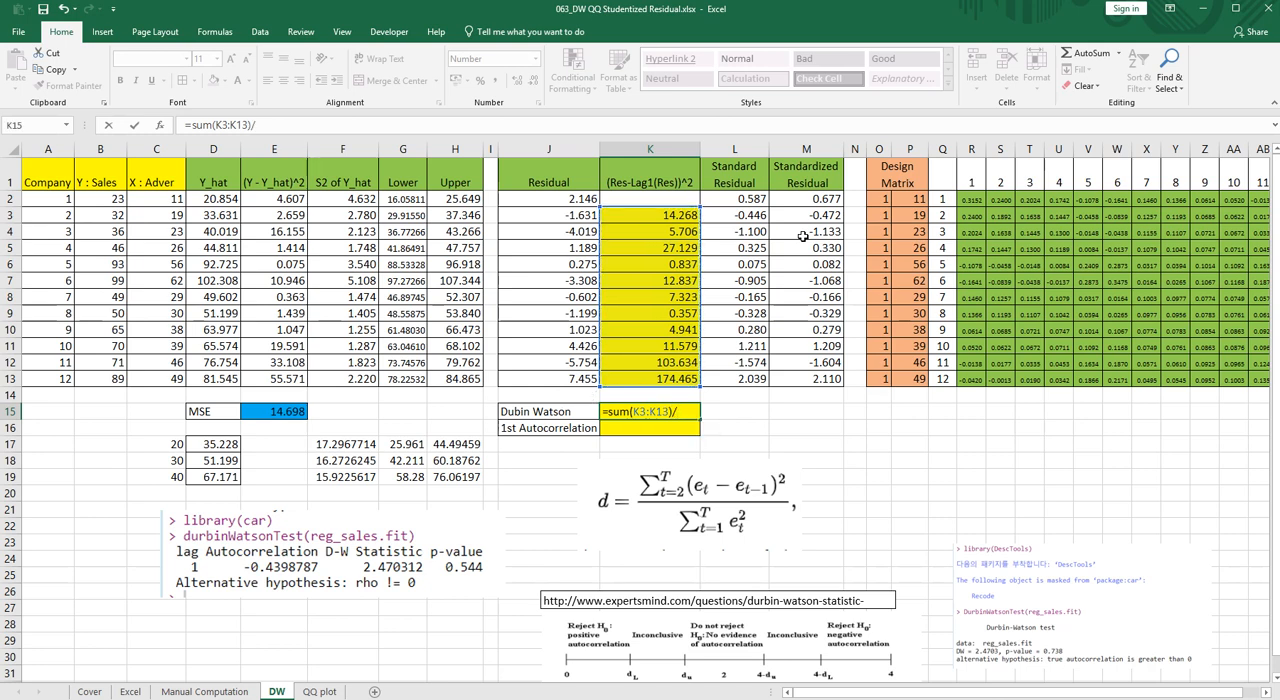
text(devsq)
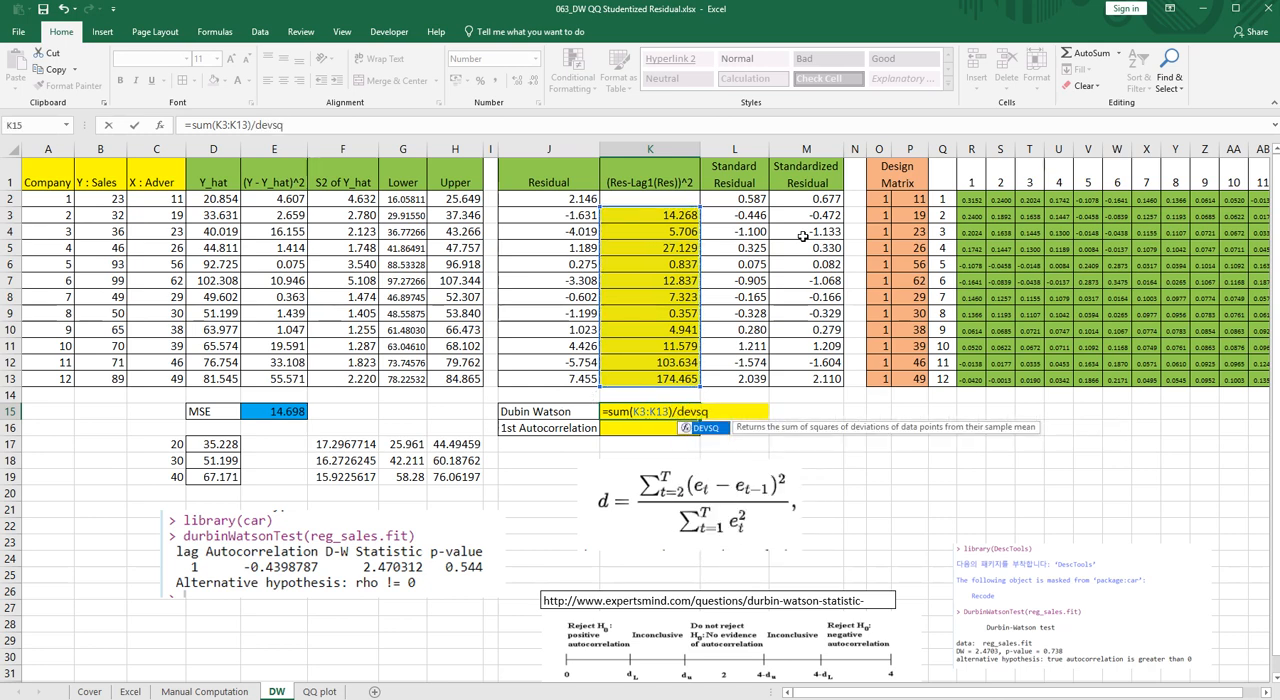
text(()
- Complete the Durbin-Watson formula in K15 with the denominator devsq(J2:J13) over the residuals
key(Up)
key(Up)
key(Left)
key(shift+Up)
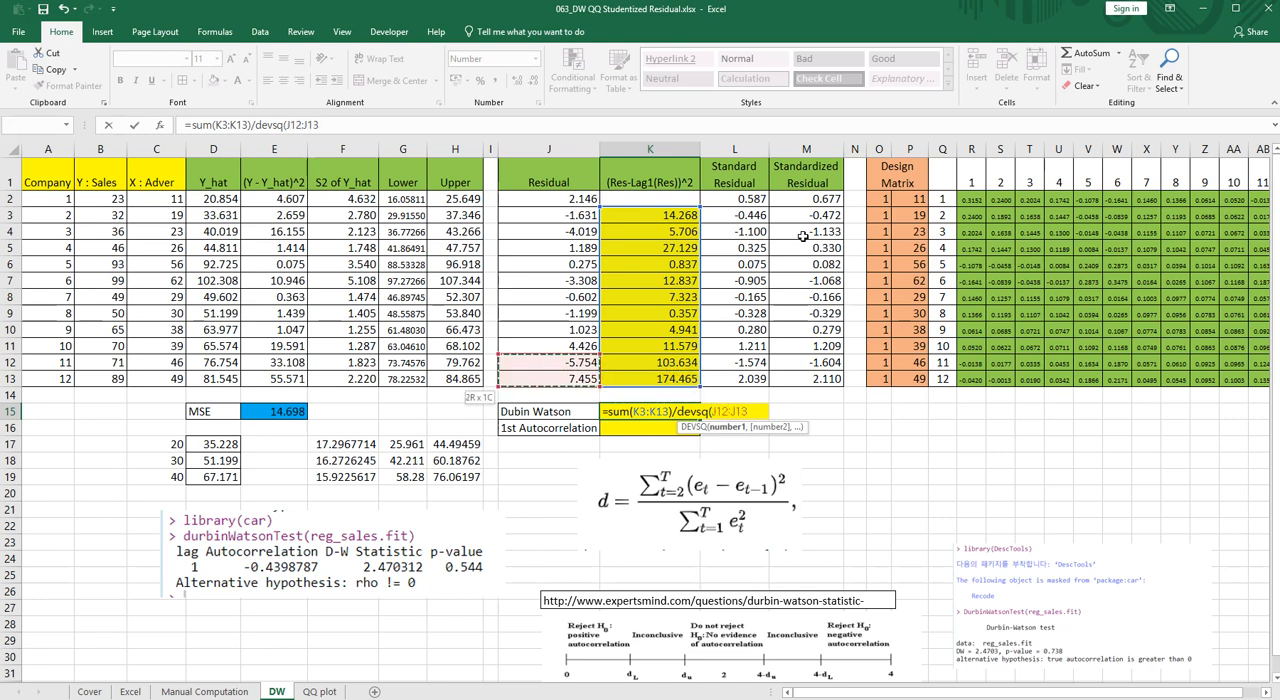
key(shift+Up)
key(shift+Up)
key(shift+Up)
key(shift+Up)
key(shift+Up)
key(shift+Up)
key(shift+Up)
key(shift+Up)
key(shift+Up)
key(shift+Up)
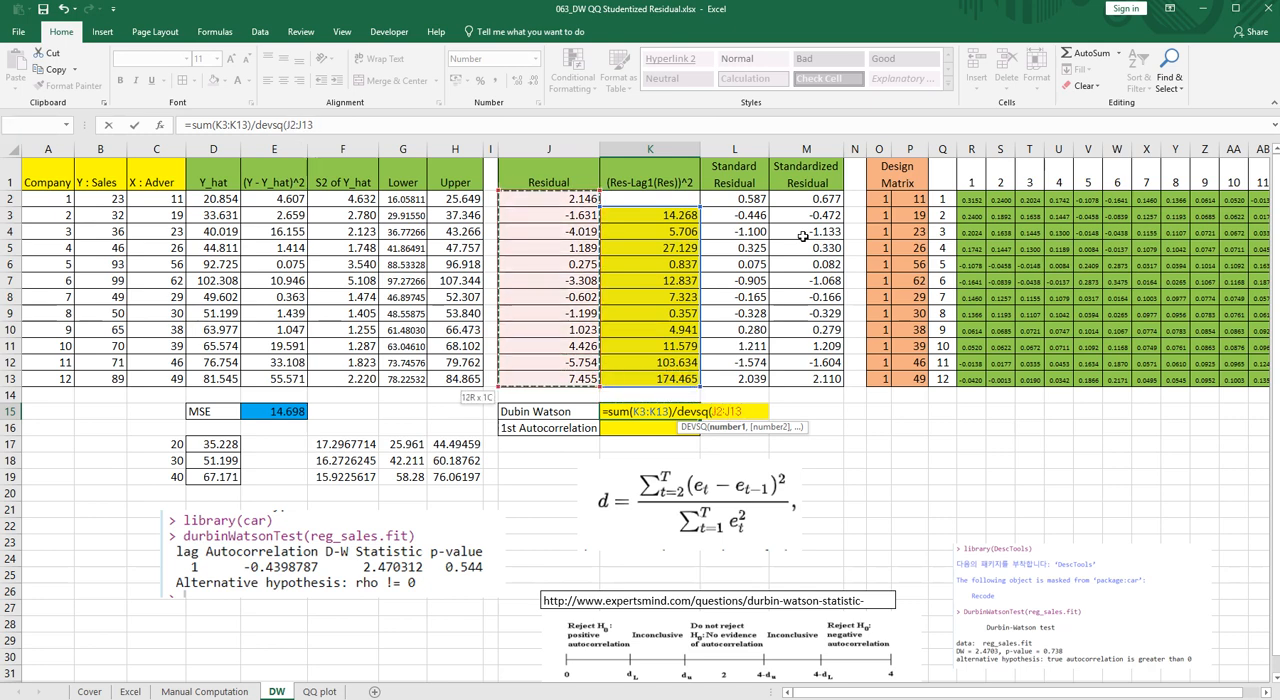
text())
key(Return)
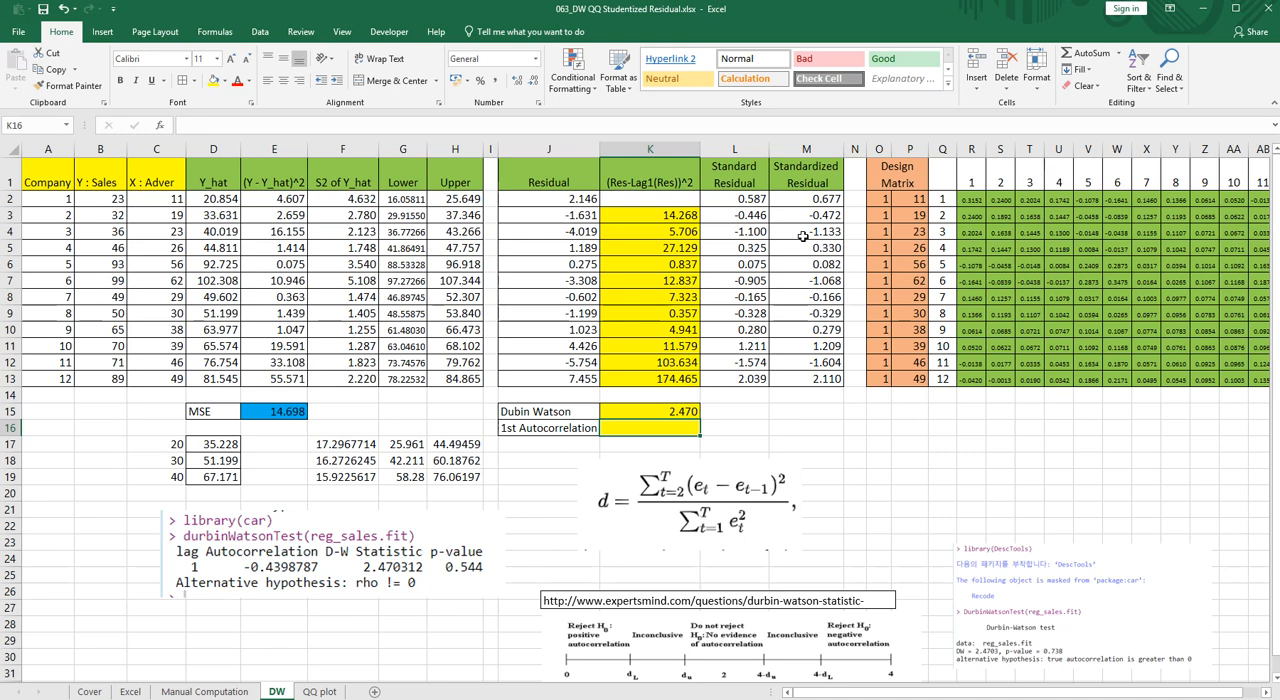
- Enlarge the picture of the R durbinWatsonTest output and reposition it slightly lower
click(345, 540)
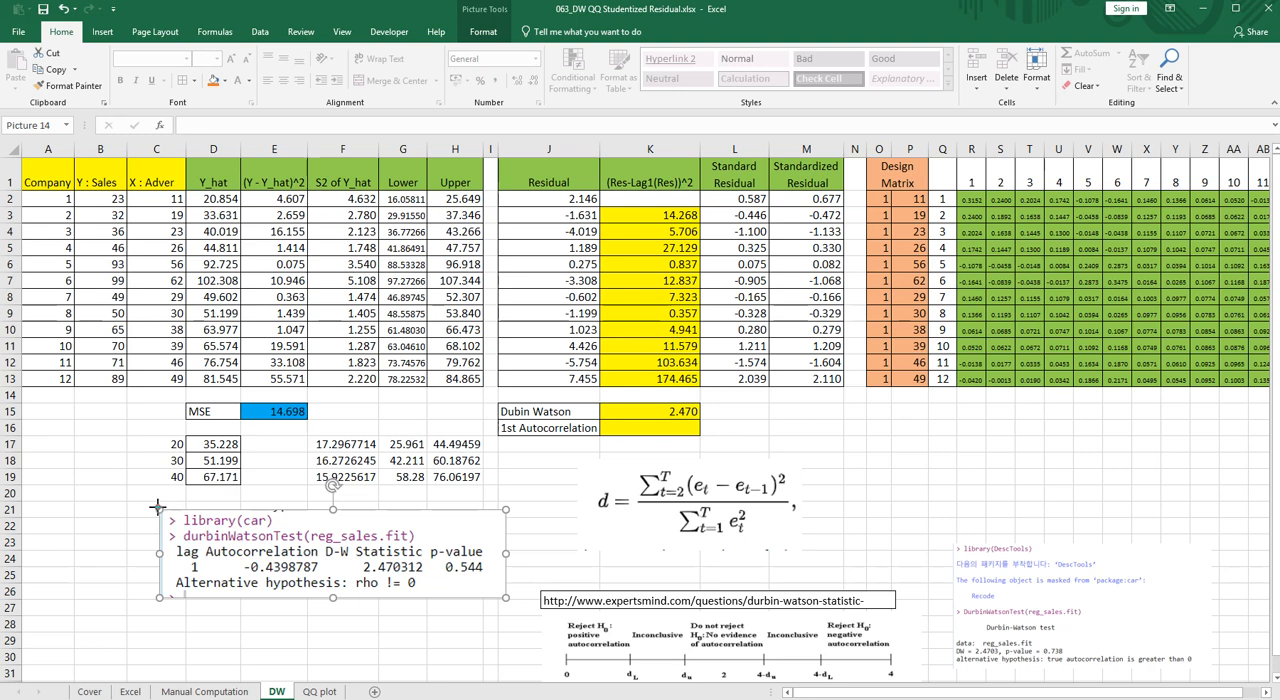
drag(157, 508, 100, 494)
drag(225, 537, 213, 553)
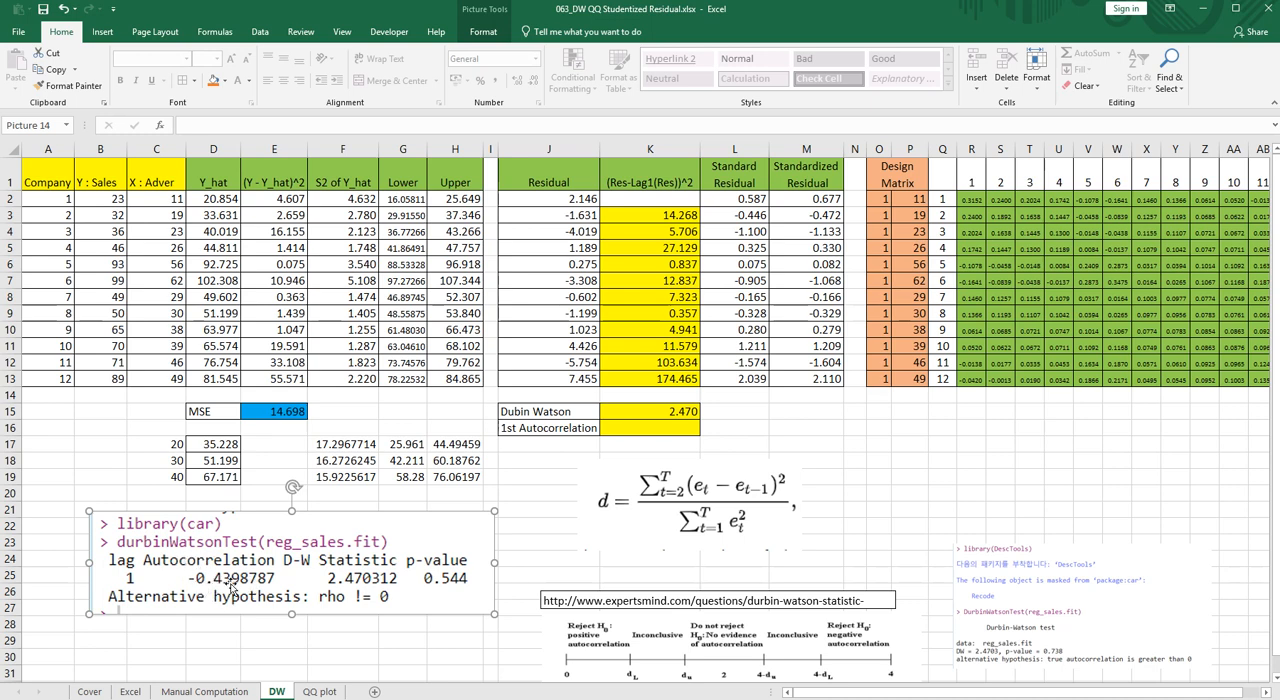
- Start the first autocorrelation formula in K16 with =sumproduct(offset(
click(648, 428)
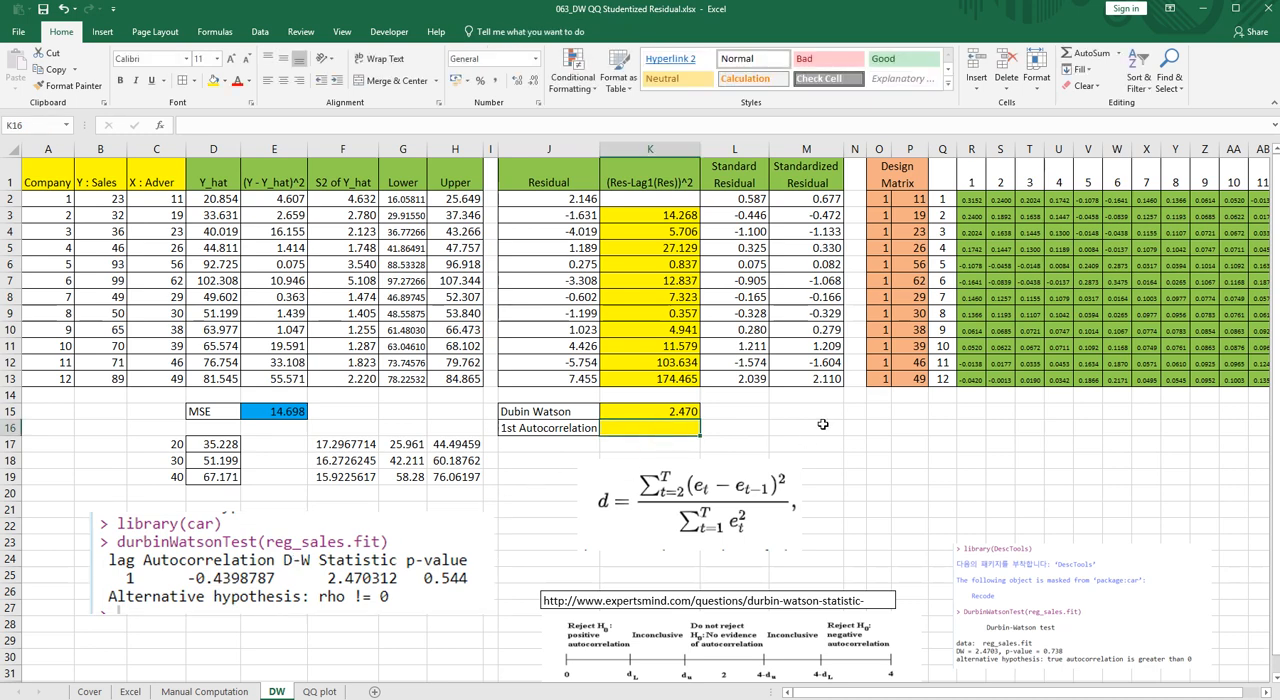
text(=)
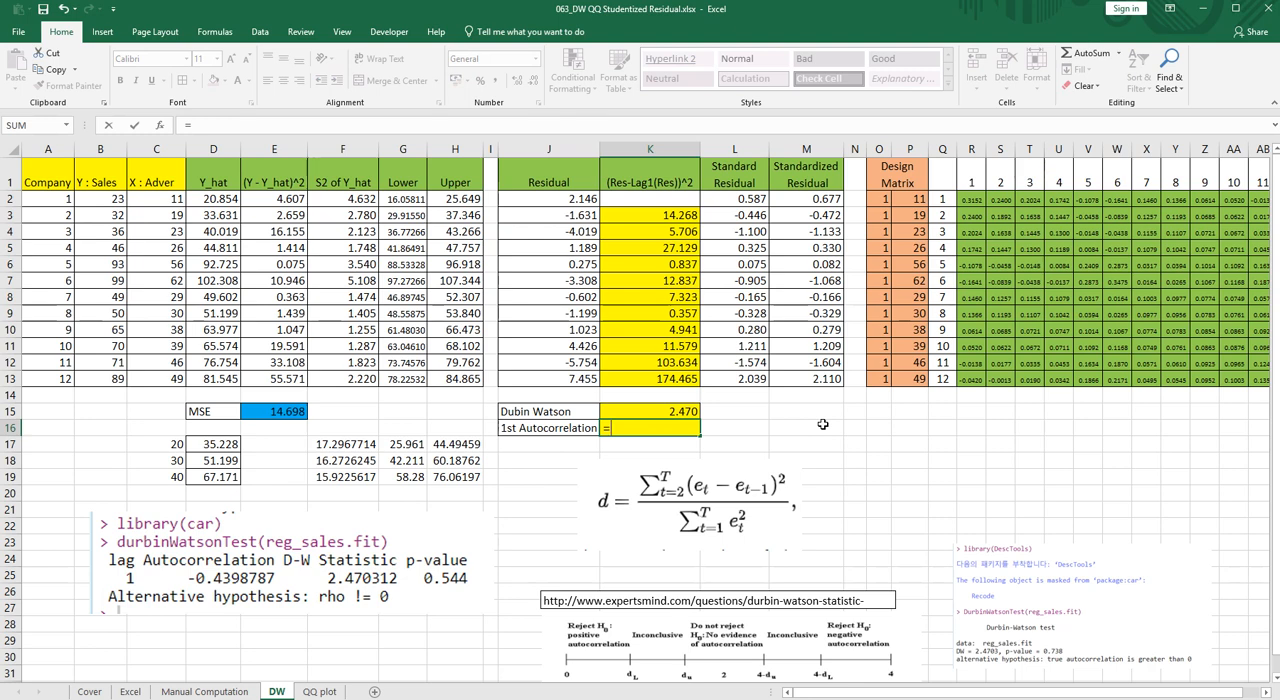
text(sum)
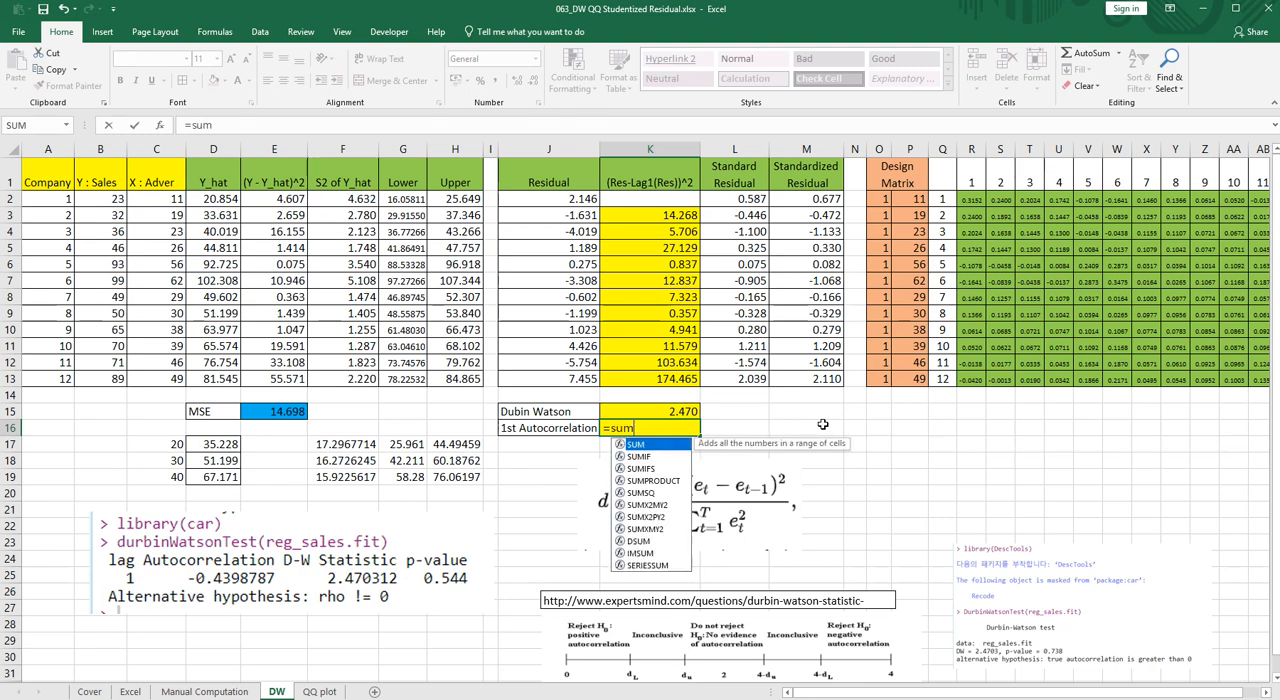
text(product(offest)
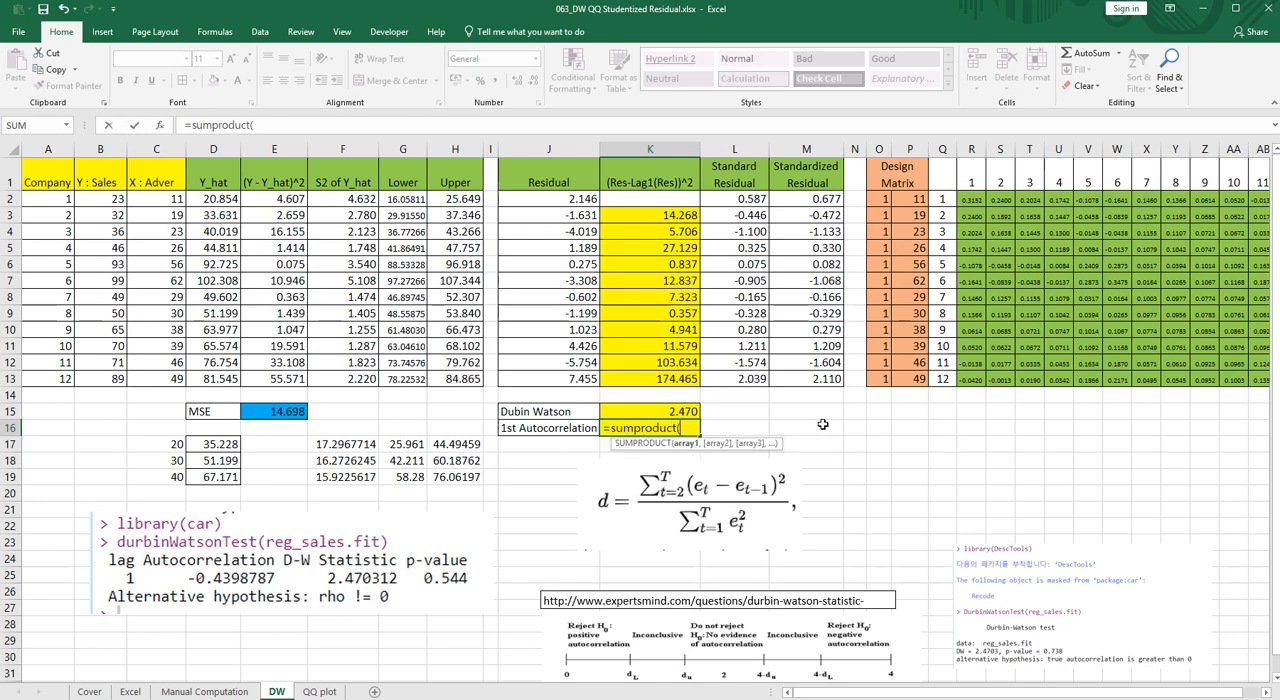
key(BackSpace)
key(BackSpace)
key(BackSpace)
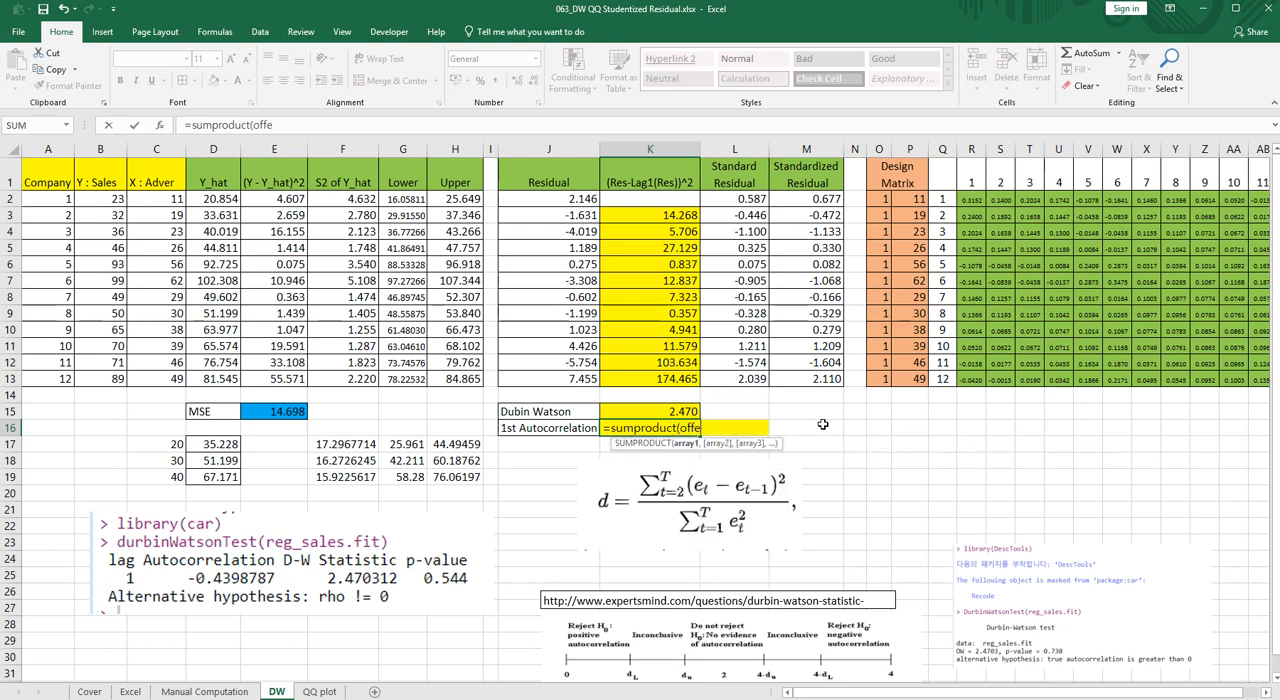
text(set()
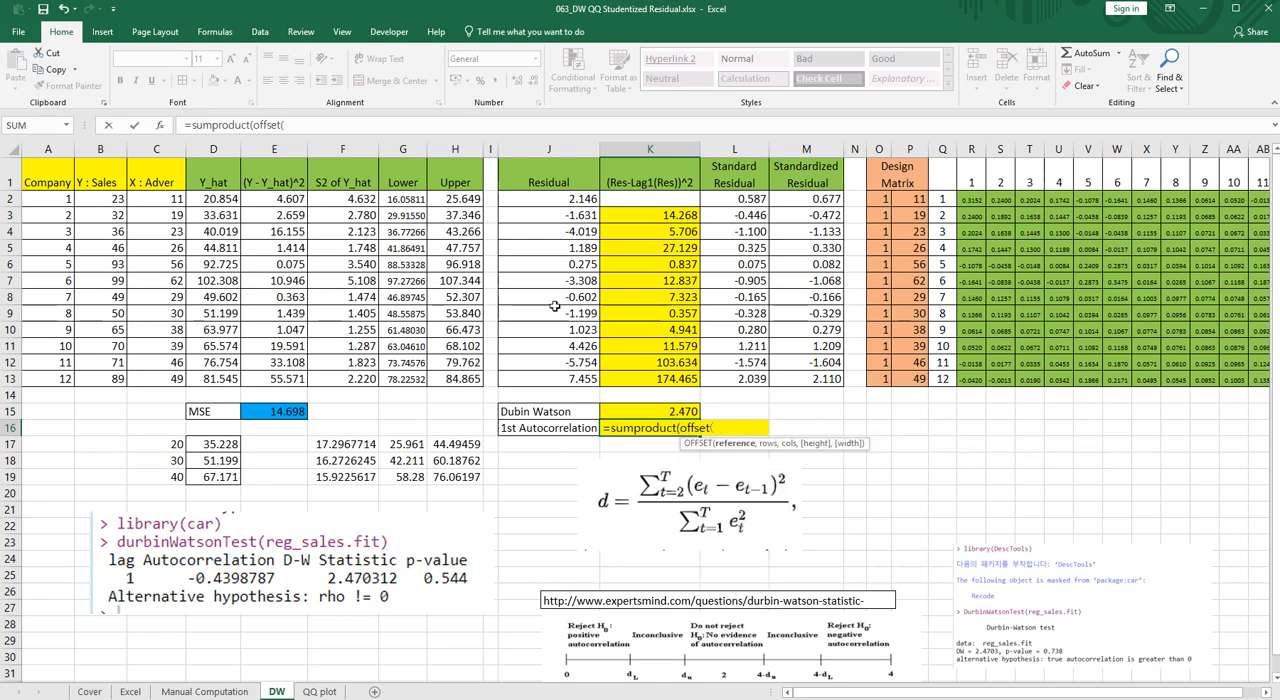
- Give the first OFFSET in K16 the reference J2:J13, 0 rows, 0 columns and a height of 11
drag(545, 199, 555, 380)
text(,)
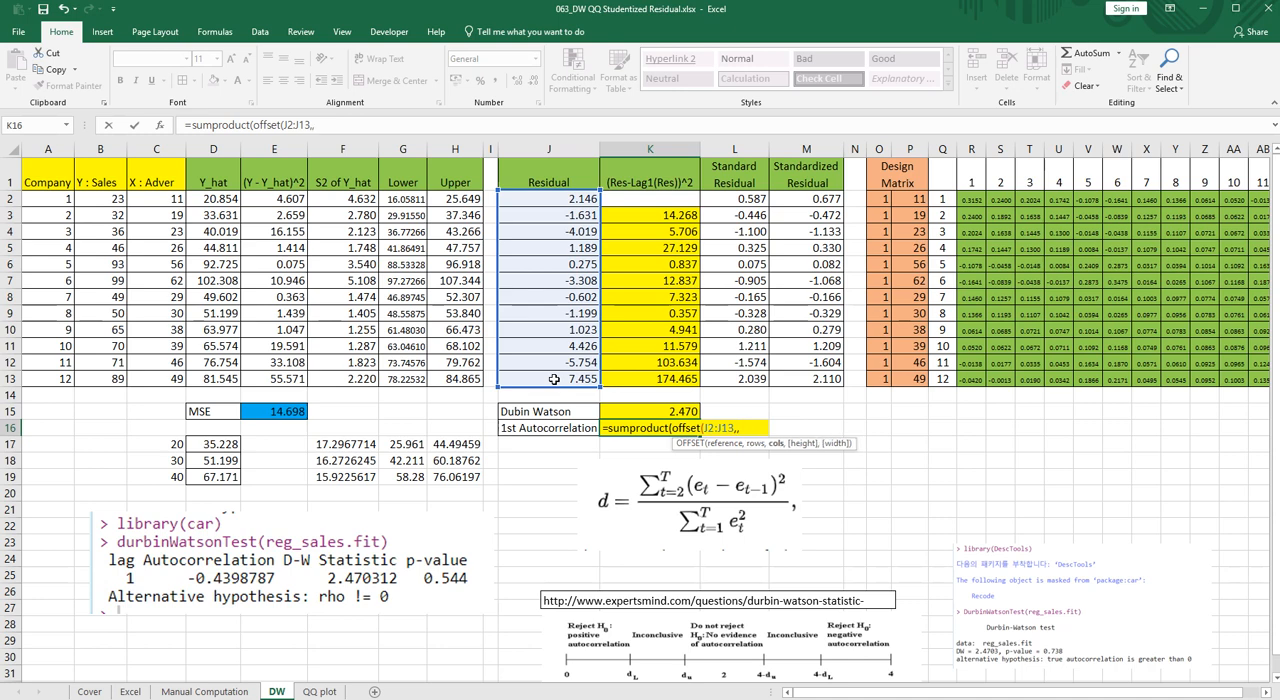
text(0,0,)
text(12)
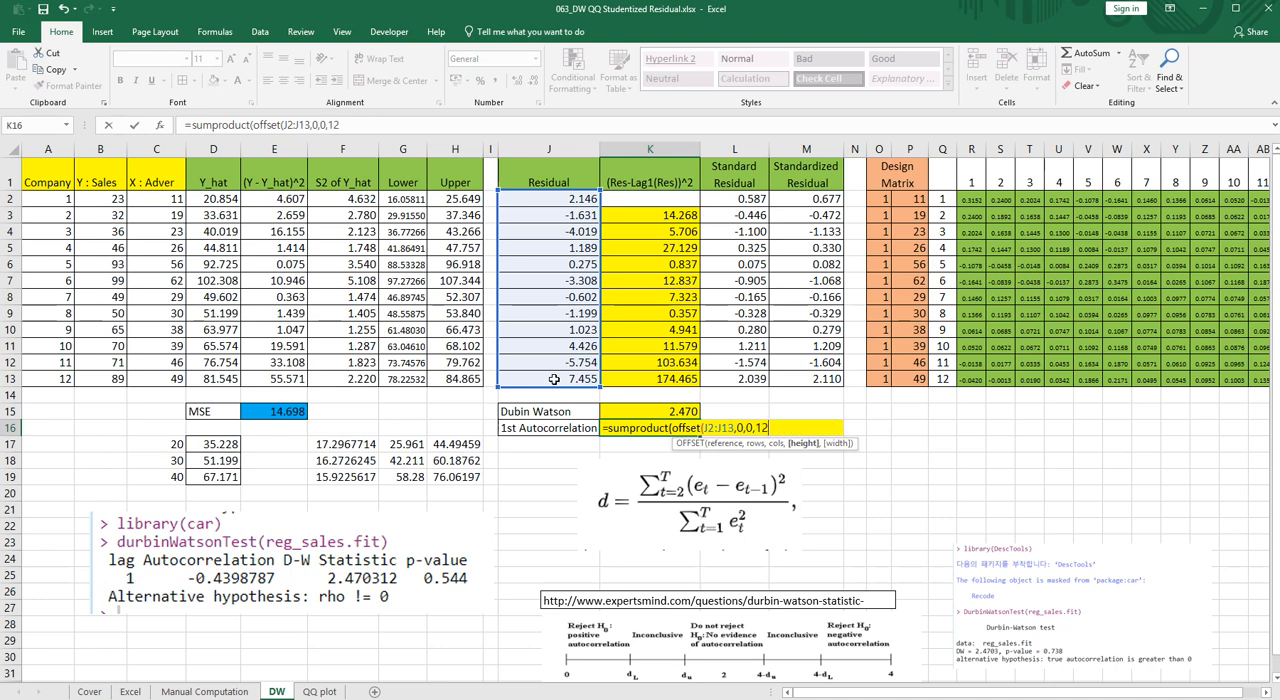
key(BackSpace)
key(BackSpace)
text(11),)
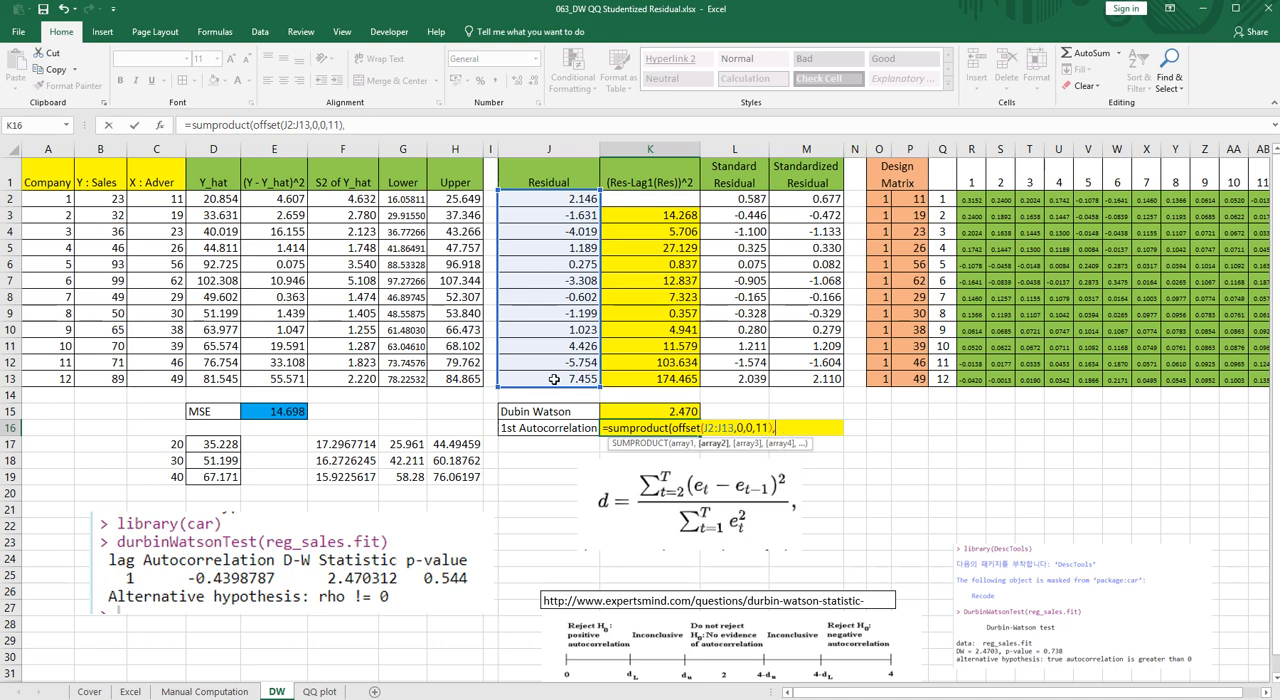
text(offset()
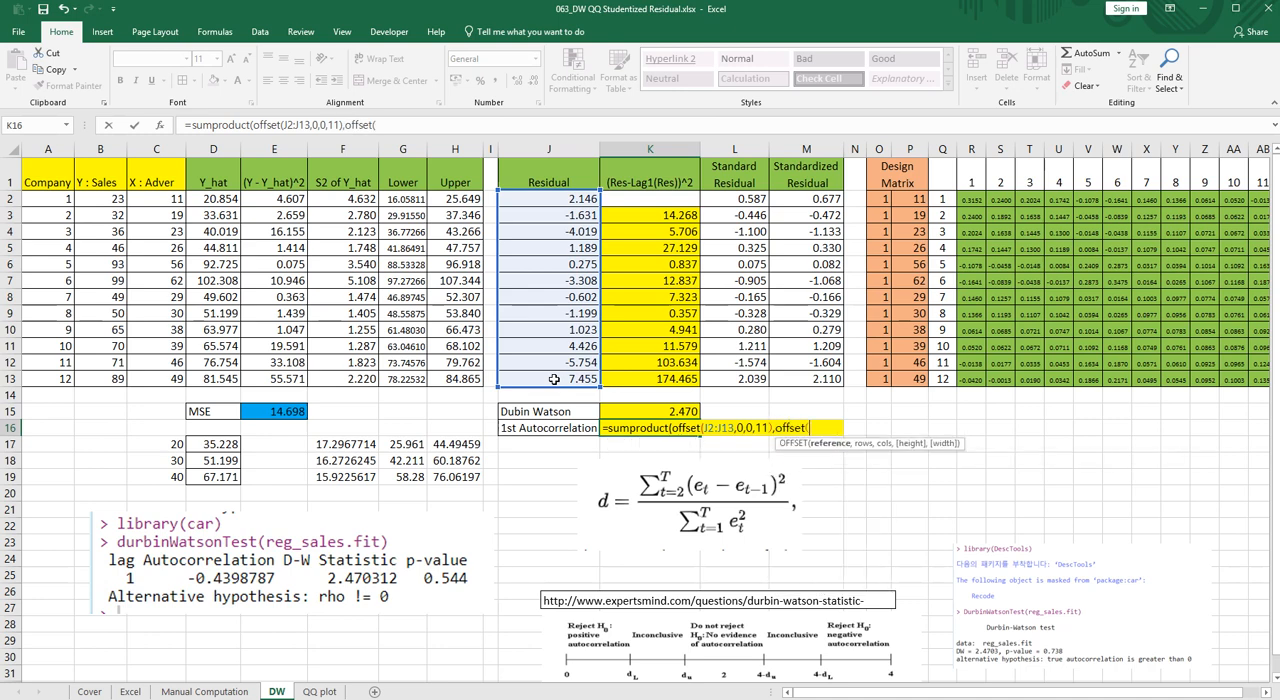
- Add offset(J2:J13,1,0,11) as the second SUMPRODUCT array in K16 and close the function
drag(541, 199, 547, 383)
text(,)
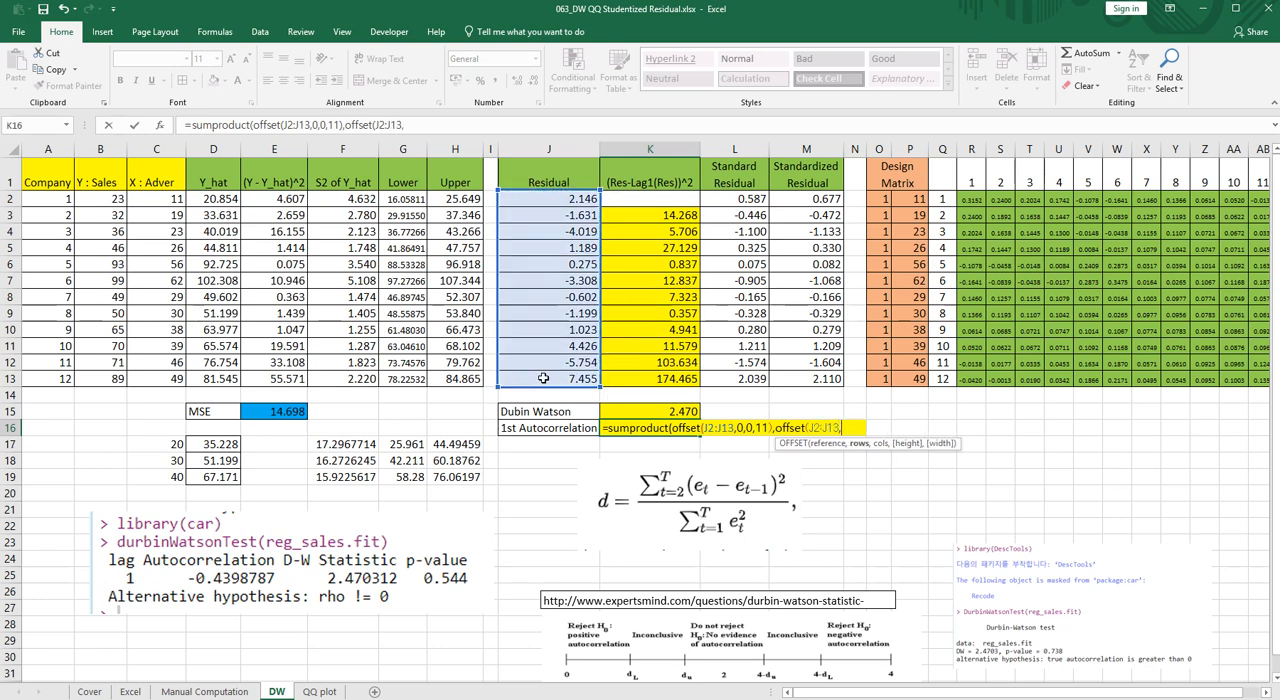
text(1)
text(,)
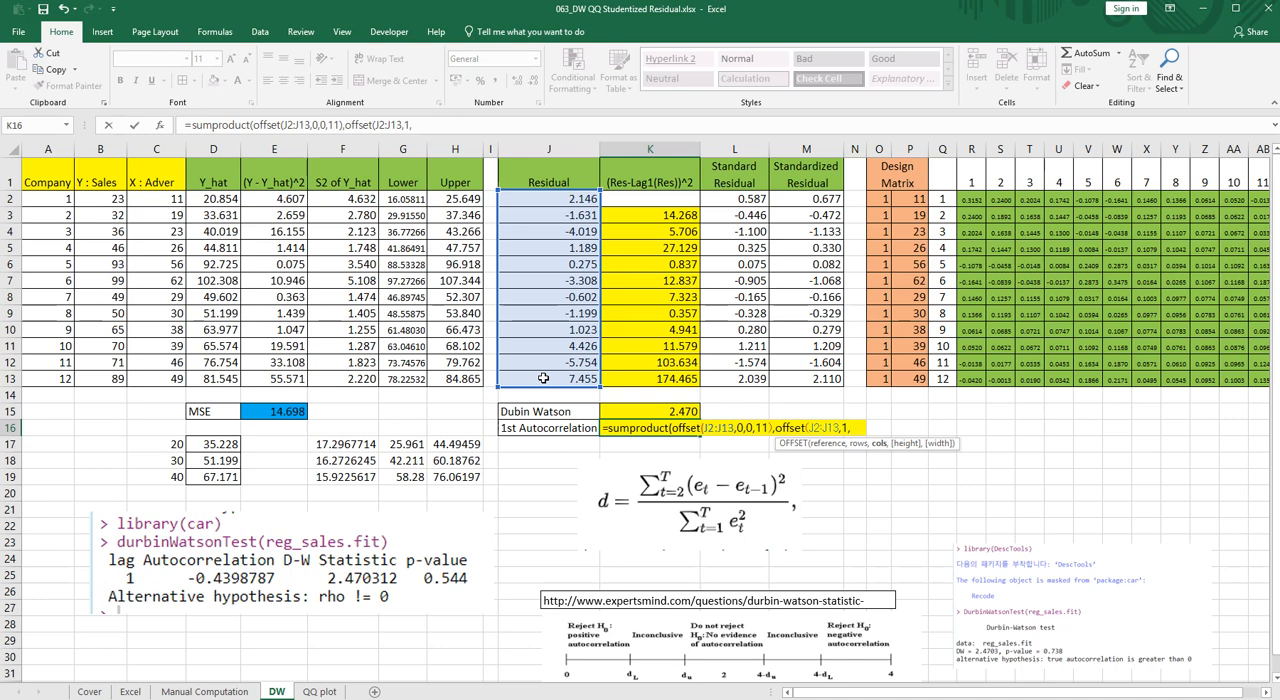
text(0,11)
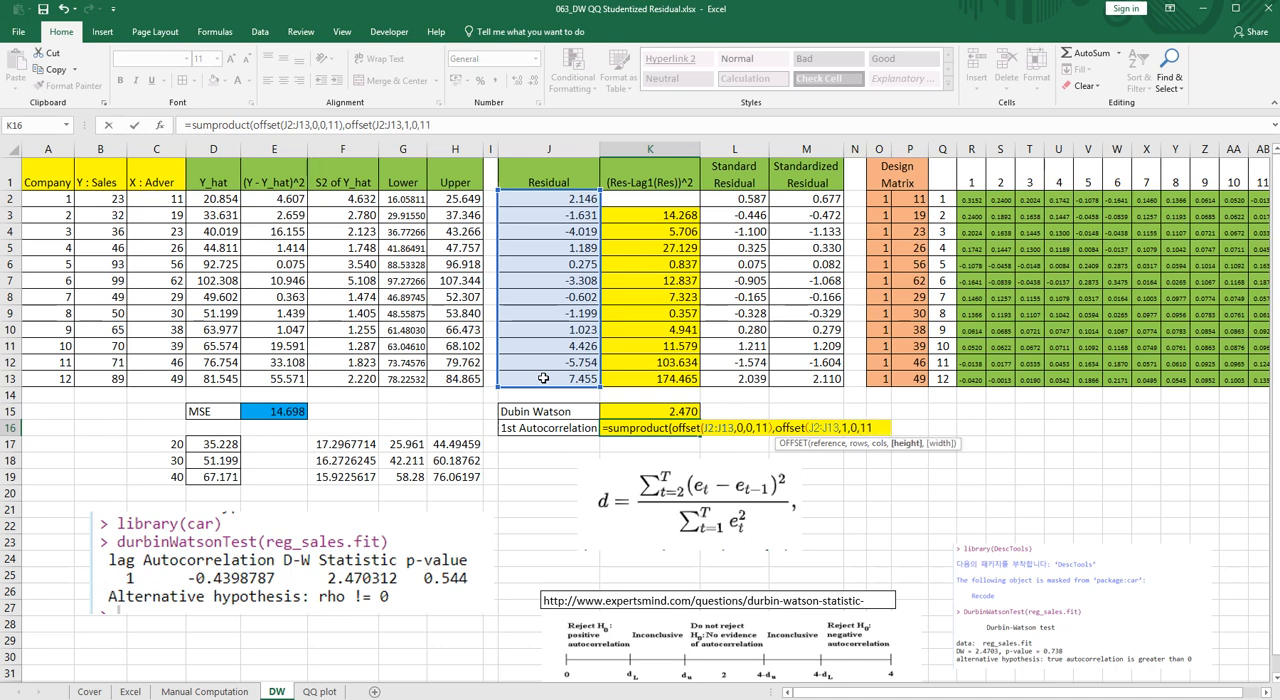
text()))
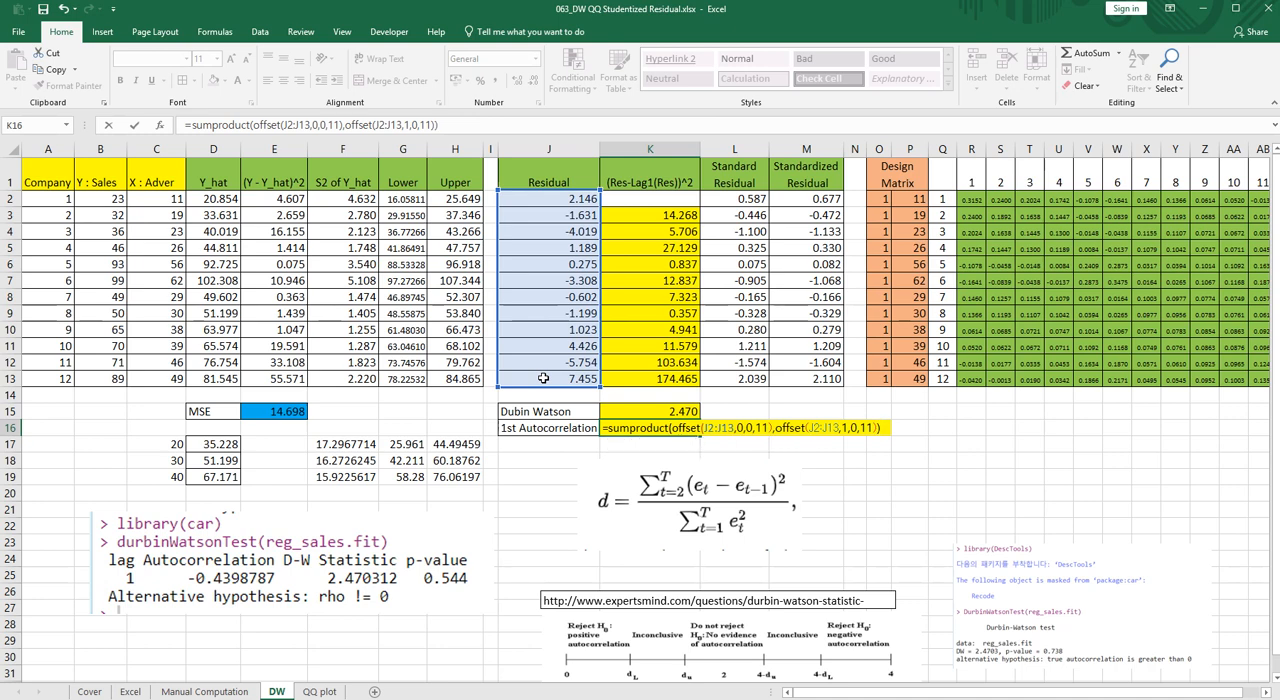
text(/de)
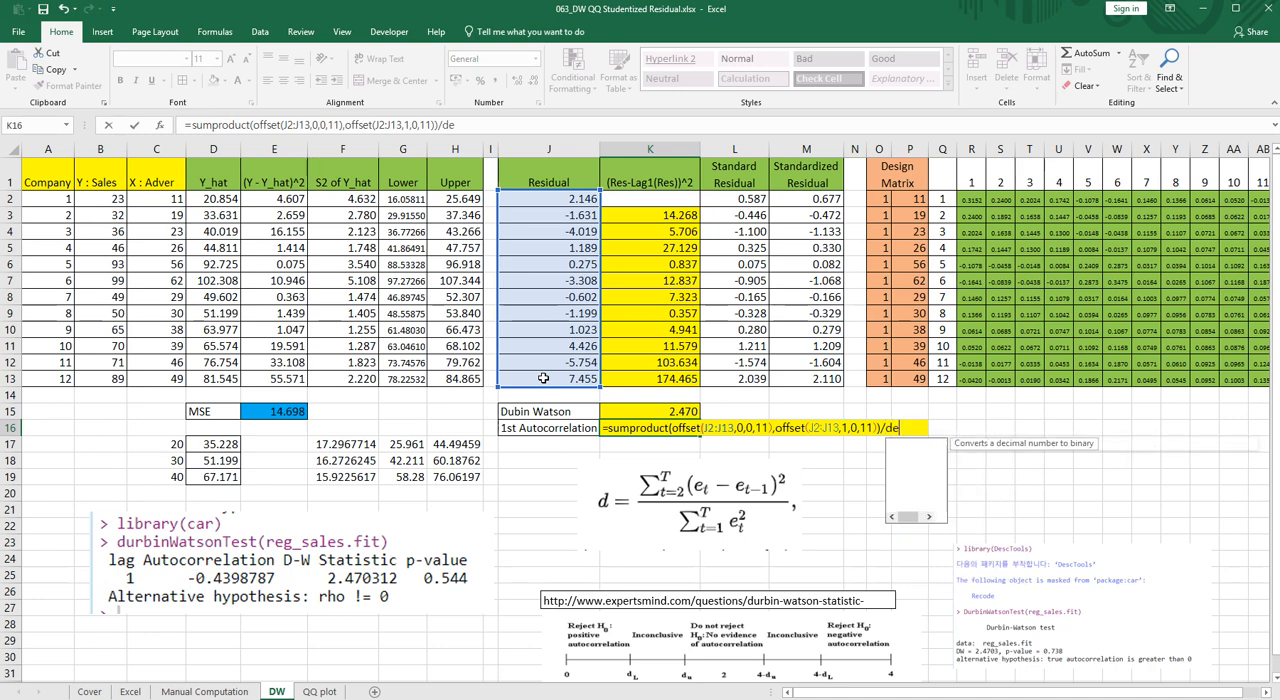
text(vsq()
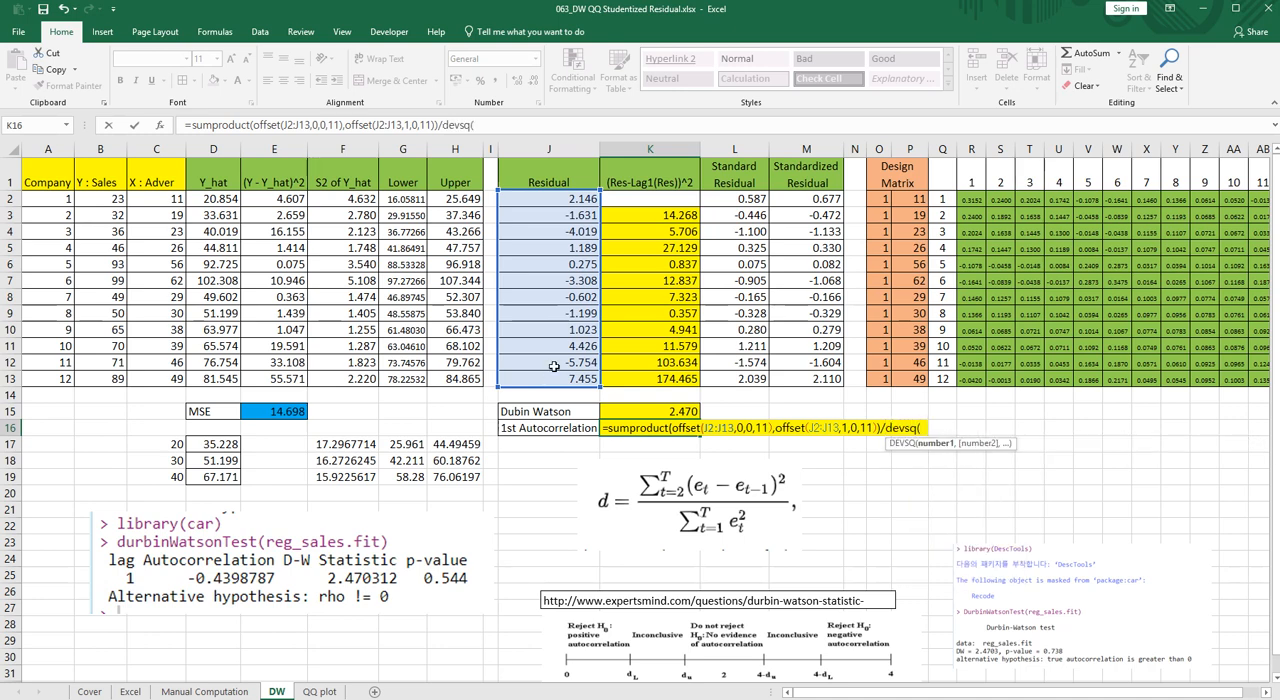
- Complete the autocorrelation formula in K16 by dividing by devsq(J2:J13) and commit it as an array formula
drag(546, 197, 551, 373)
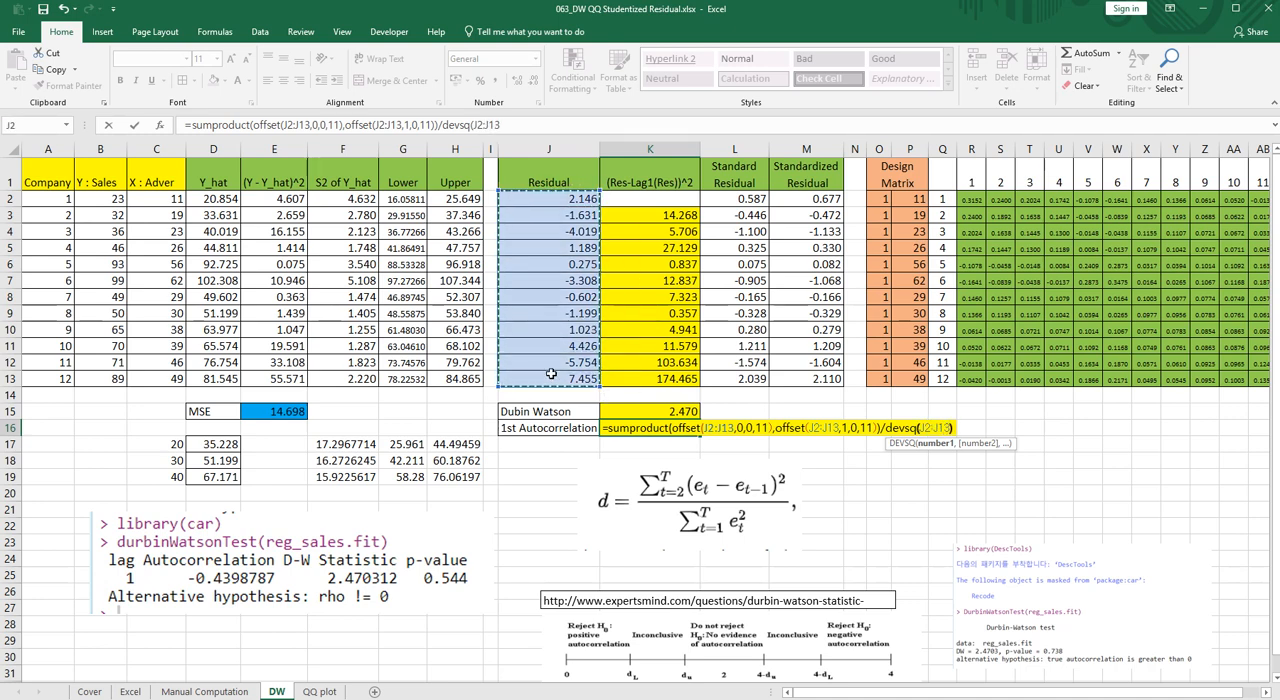
text())
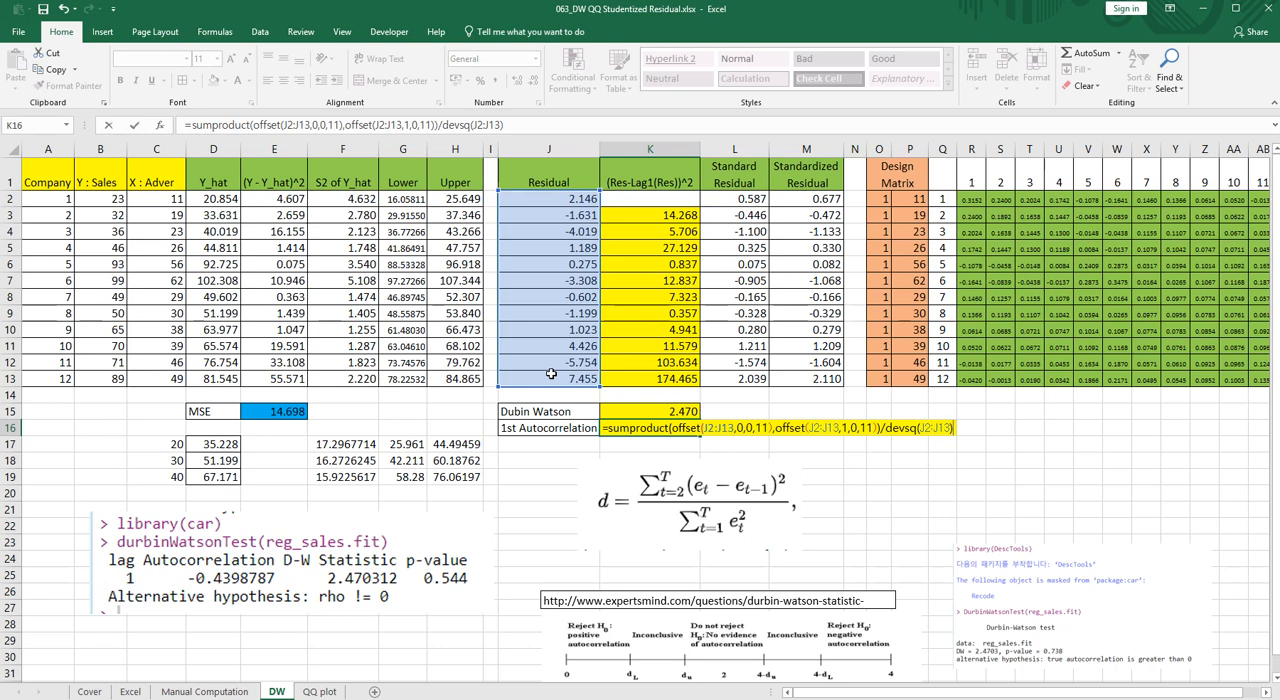
key(ctrl+shift+Return)
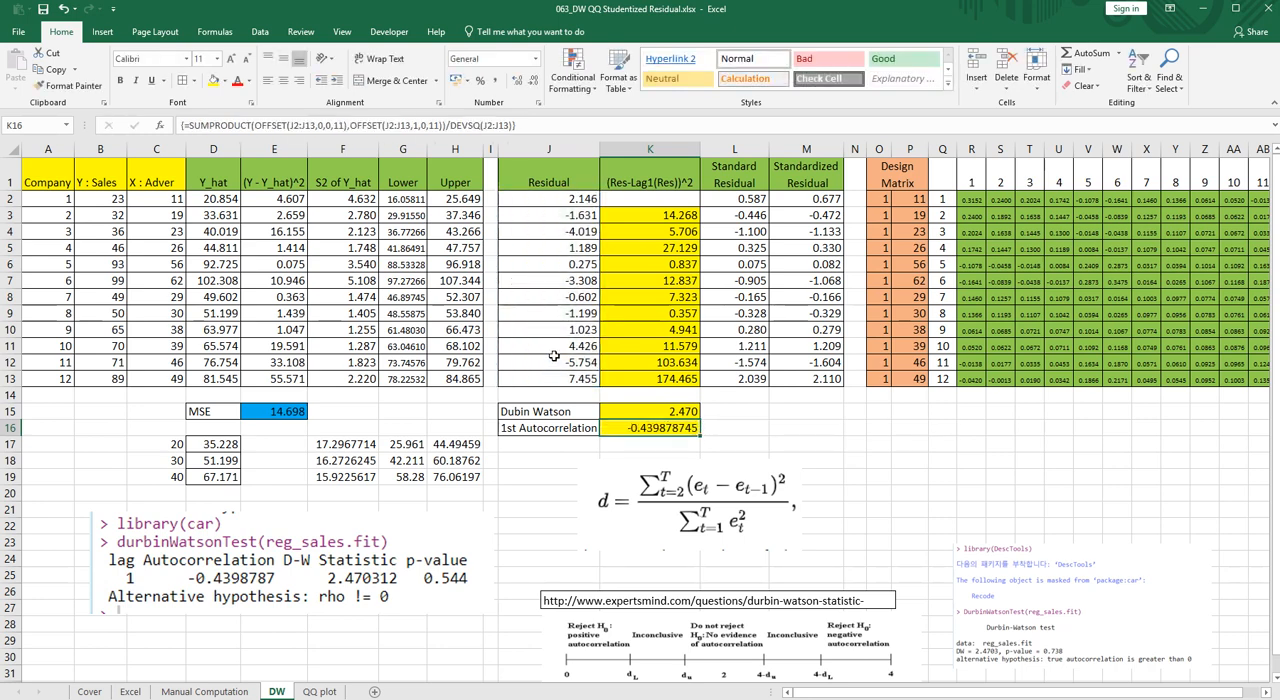
- Check the Durbin-Watson formula in K15 and reposition the durbinWatsonTest output picture over columns B to H, below row 19
drag(398, 545, 422, 547)
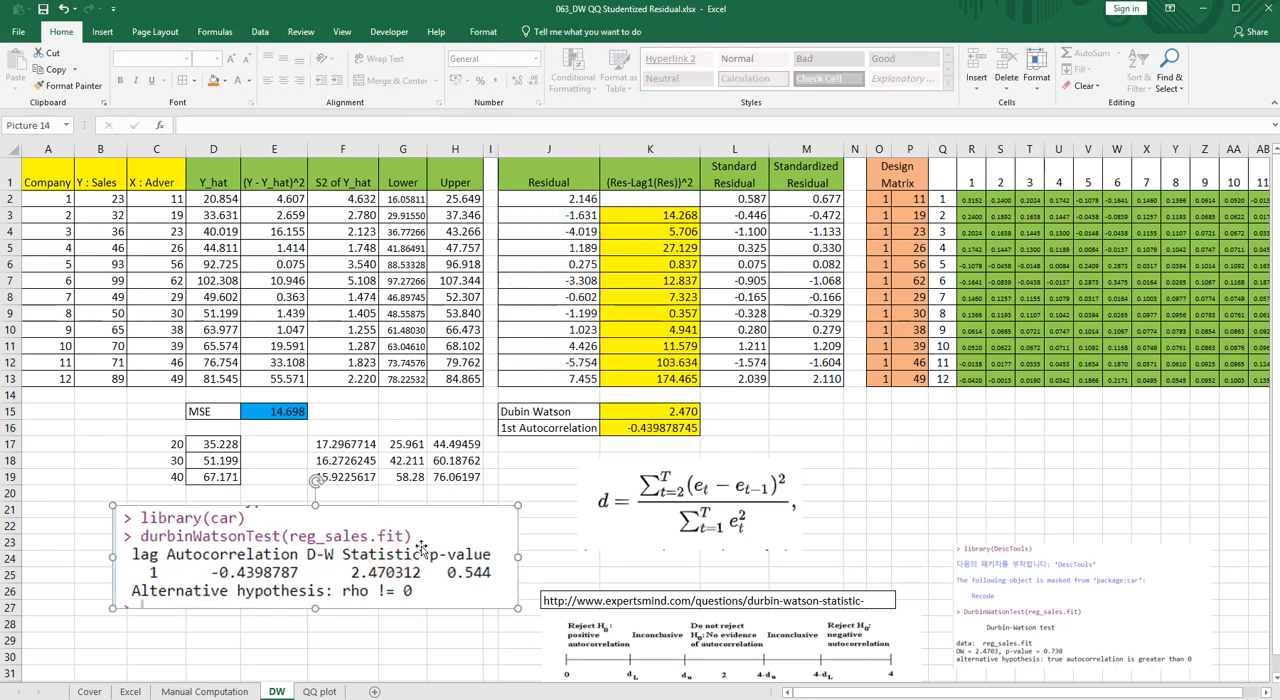
click(637, 414)
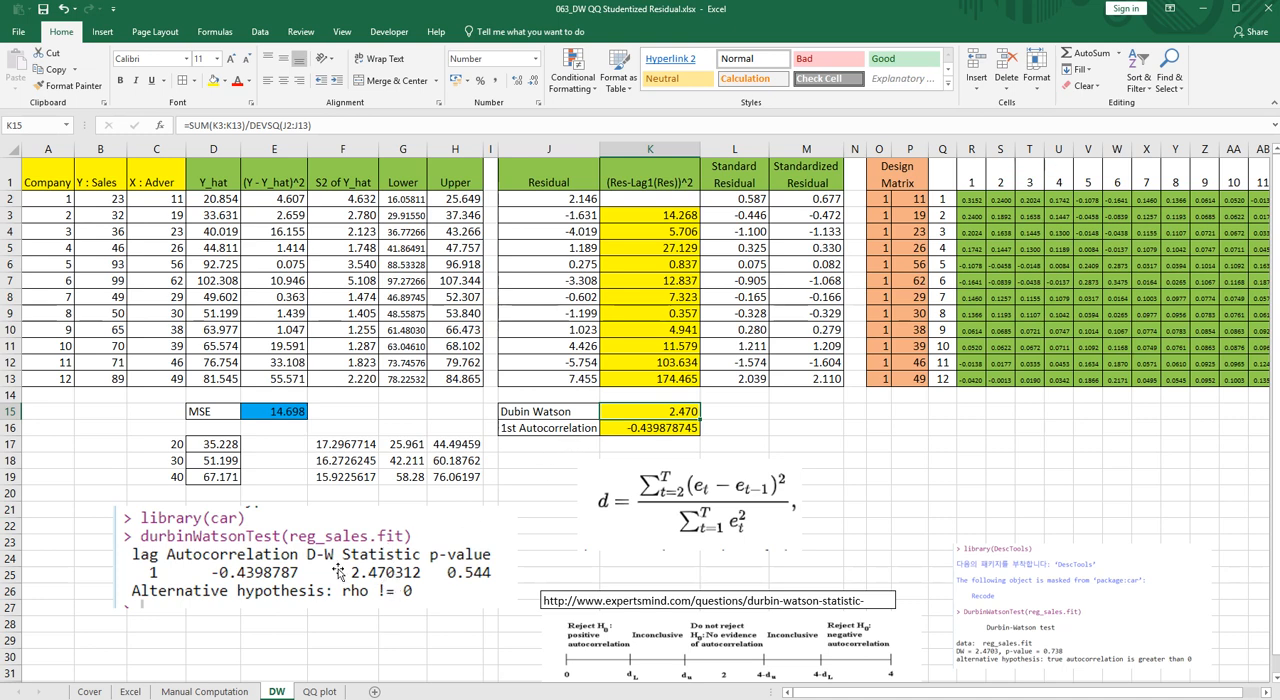
key(ctrl+c)
click(538, 460)
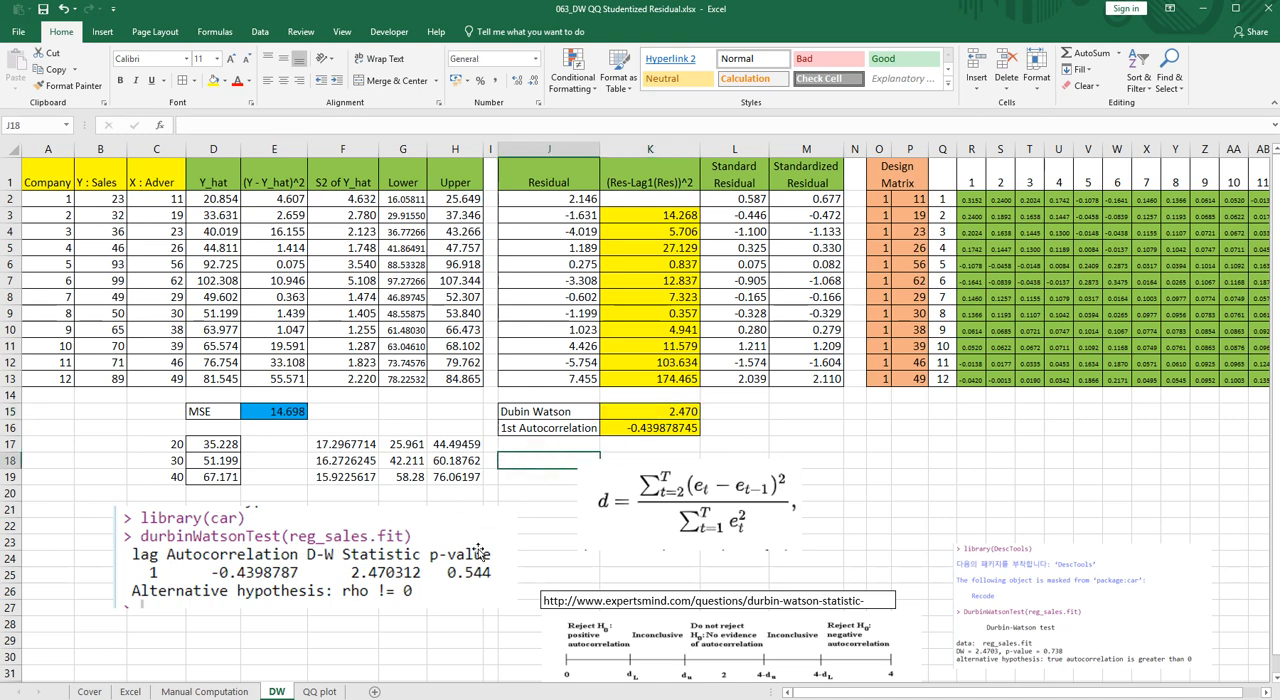
drag(465, 561, 425, 553)
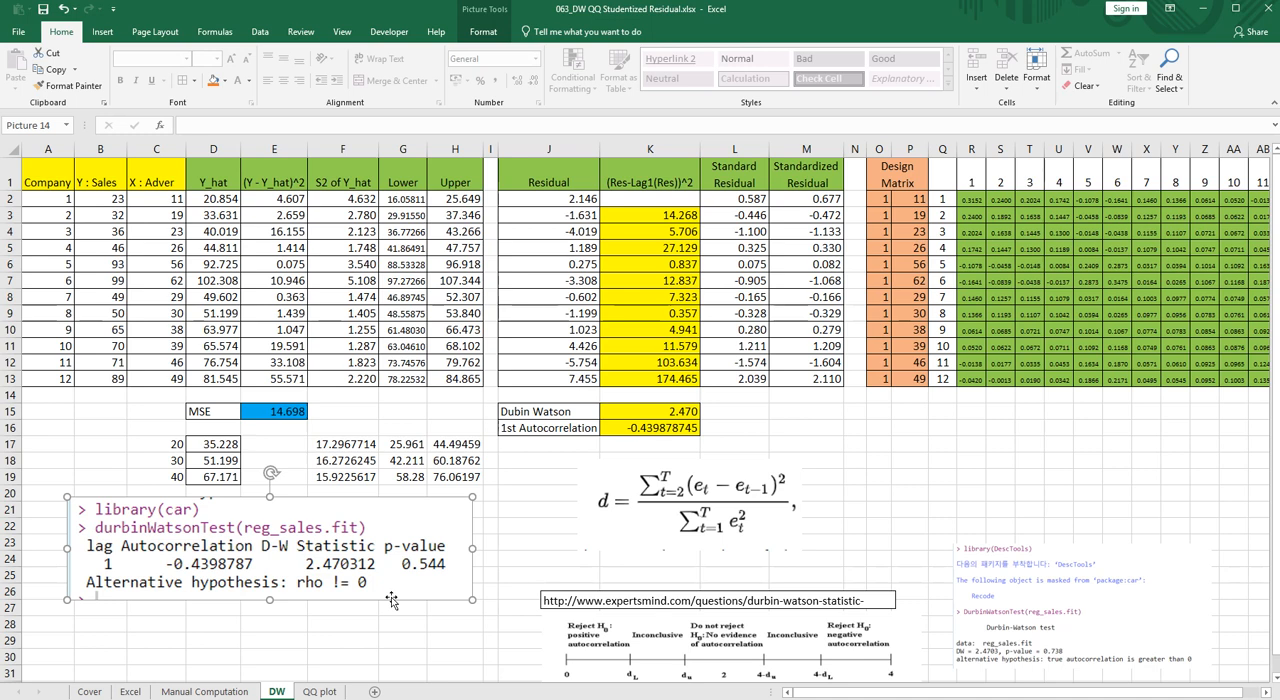
- Enlarge the Durbin-Watson decision-region diagram and place it just below the formula for d
mouse_move(644, 625)
mouse_down()
mouse_move(646, 588)
mouse_move(622, 556)
mouse_move(599, 555)
mouse_up()
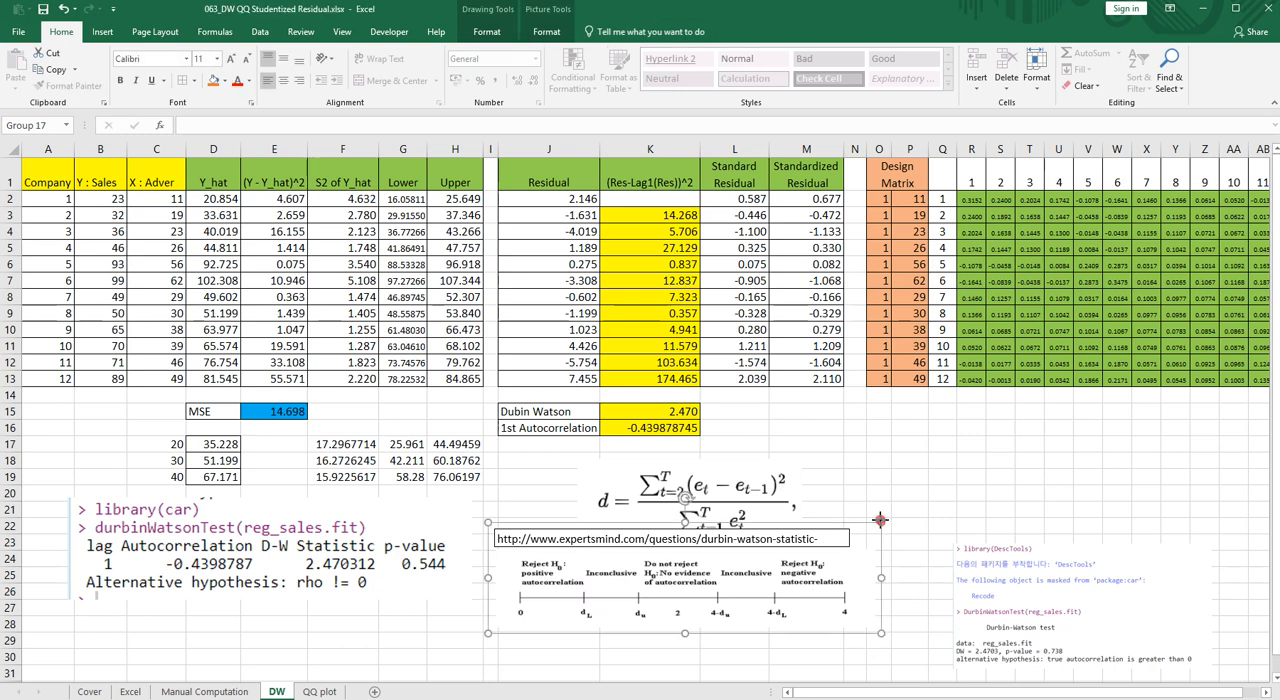
drag(880, 520, 942, 496)
drag(819, 554, 791, 585)
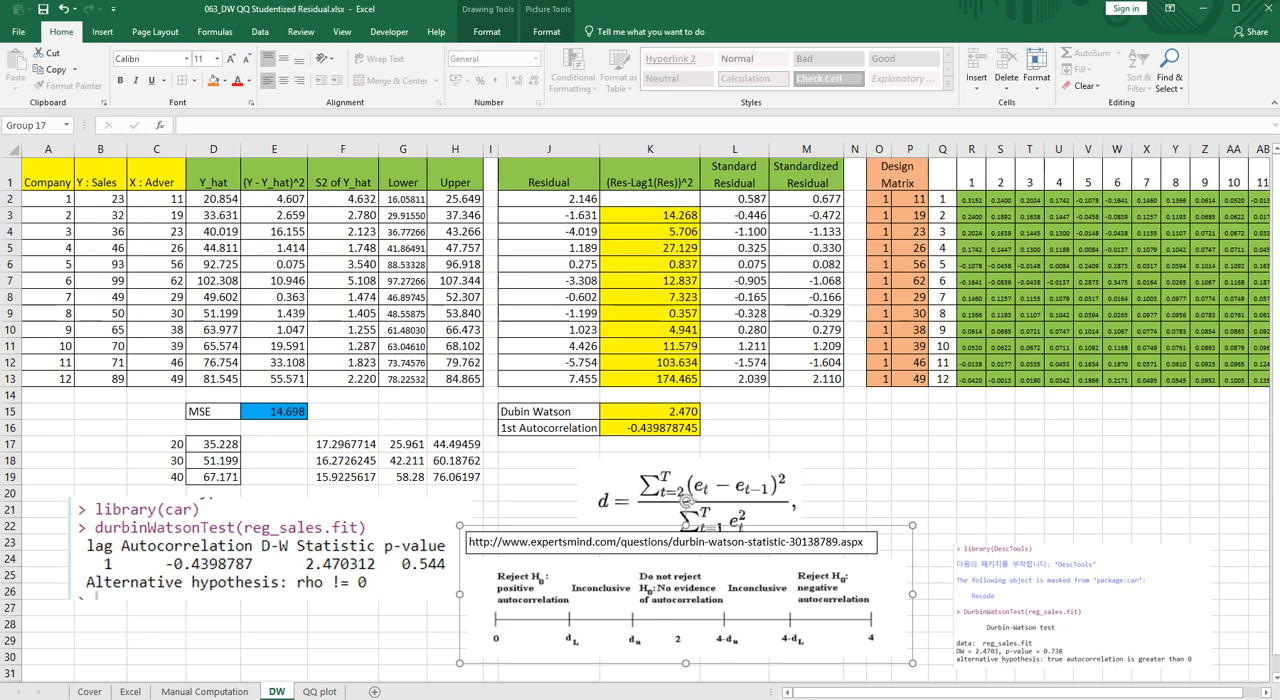
- Enlarge the picture of the DescTools DurbinWatsonTest output, bring it in front of the diagram and position it below the design matrix
click(1050, 577)
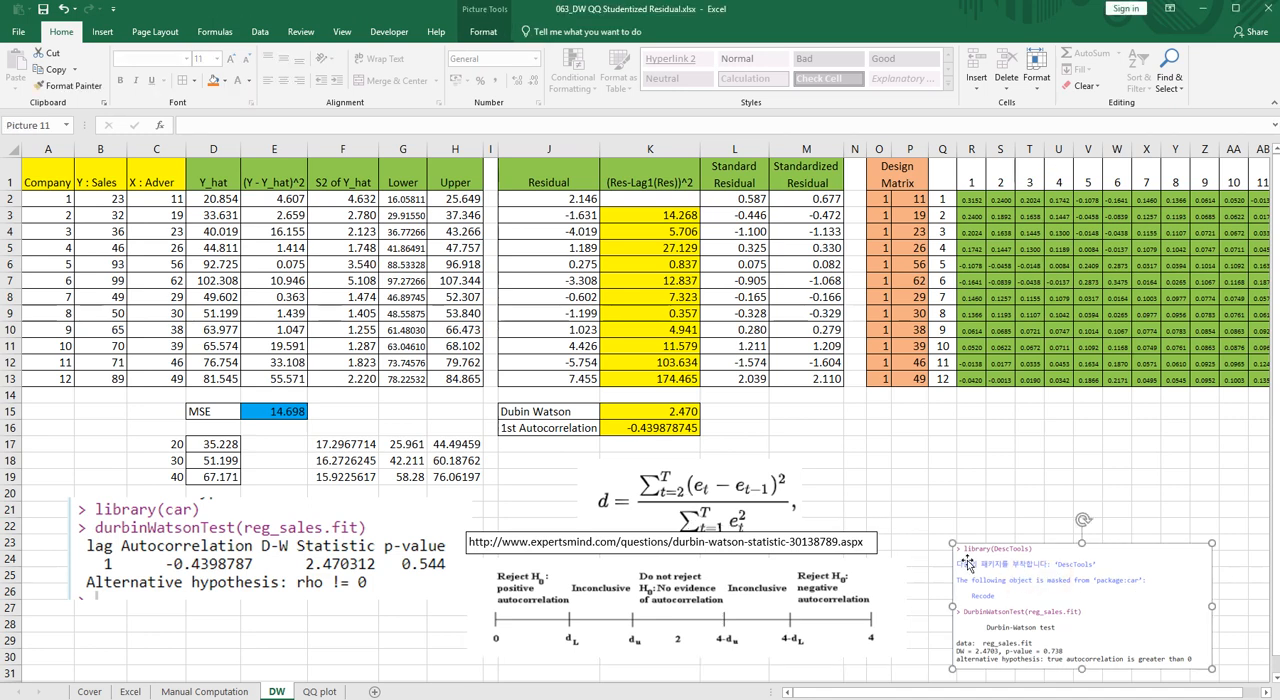
drag(953, 543, 1008, 505)
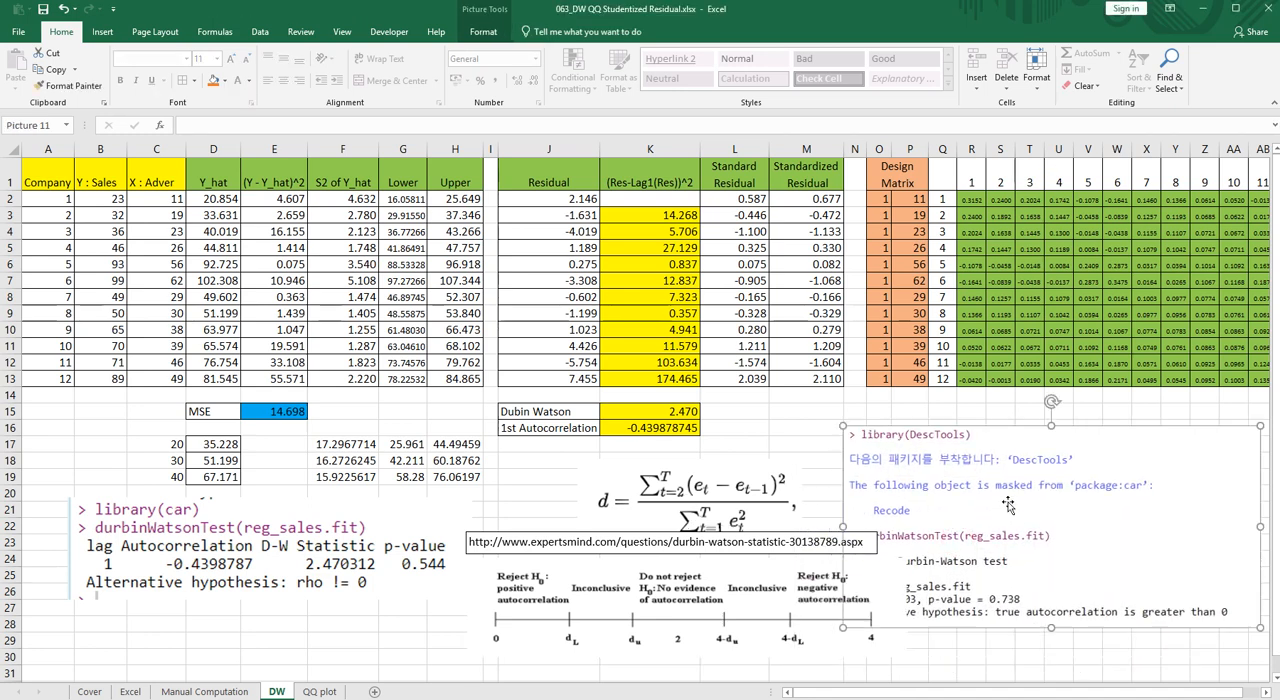
right_click(1008, 505)
click(1065, 388)
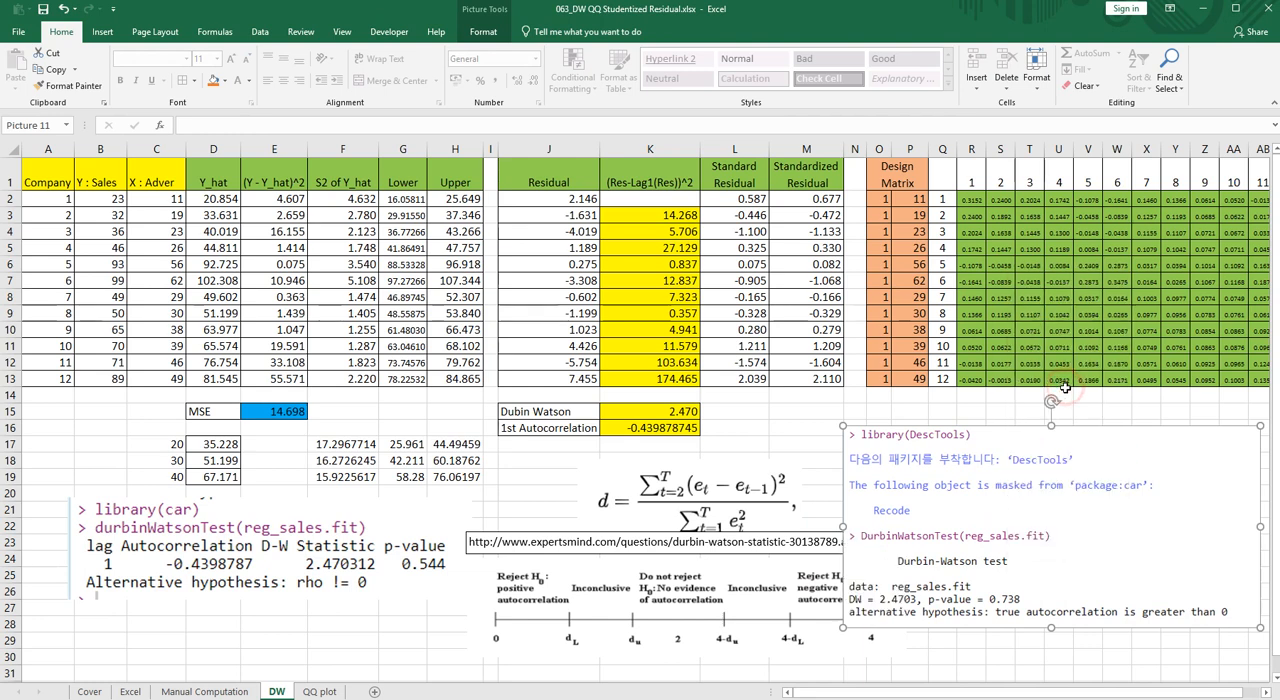
drag(957, 525, 959, 536)
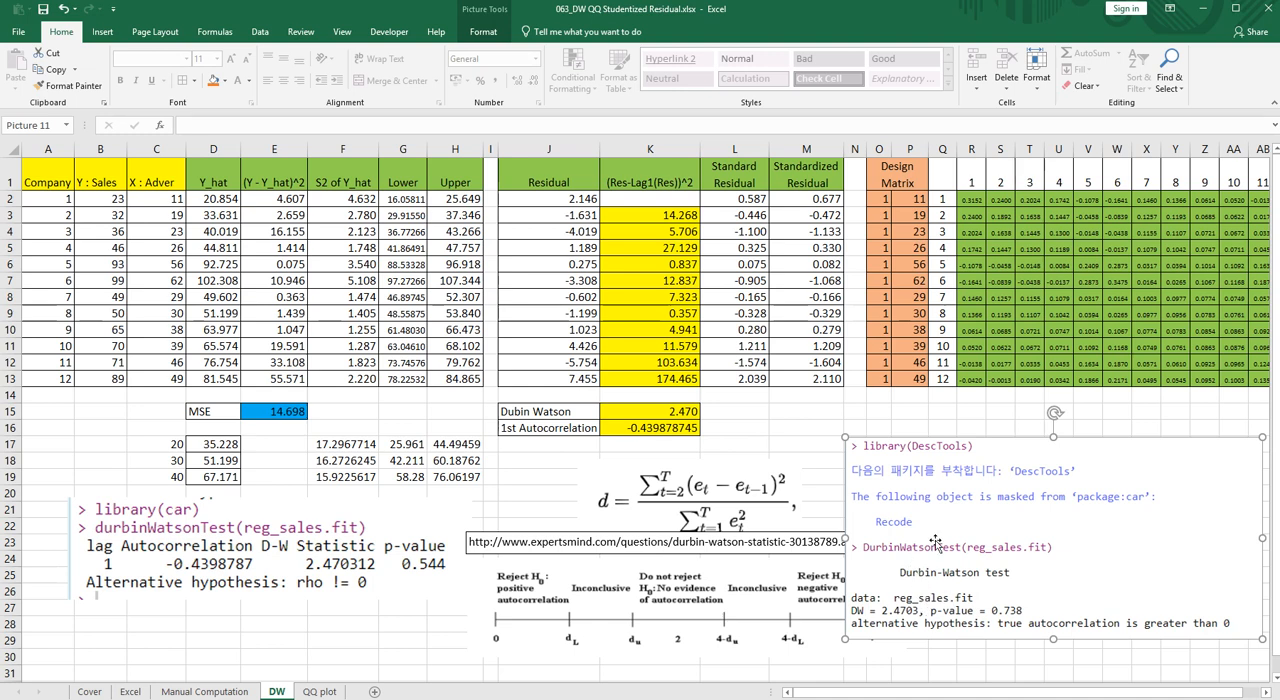
drag(845, 437, 817, 405)
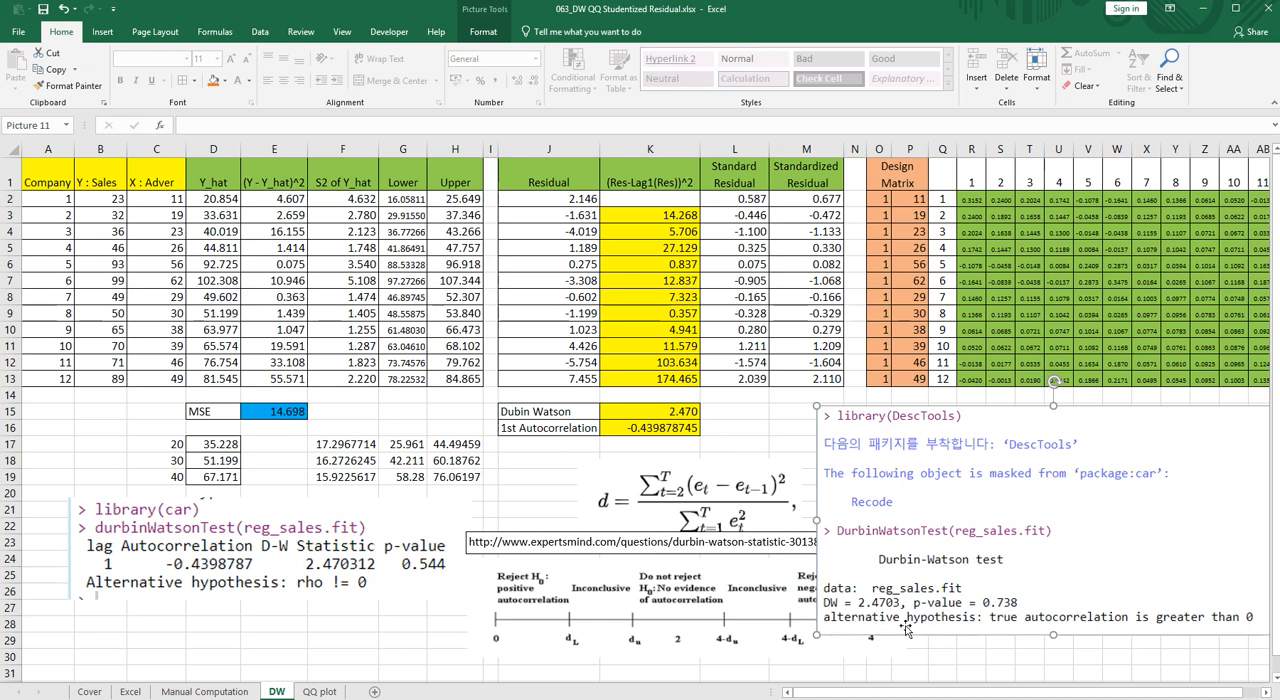
click(318, 556)
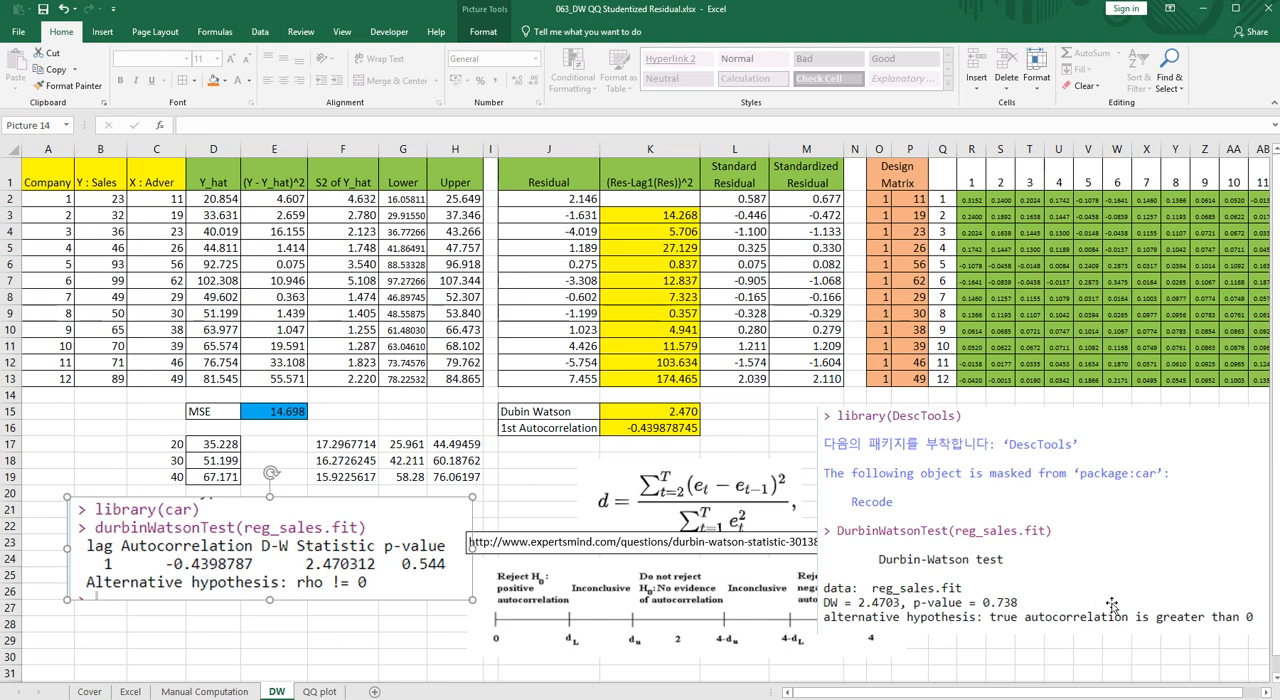
key(Escape)
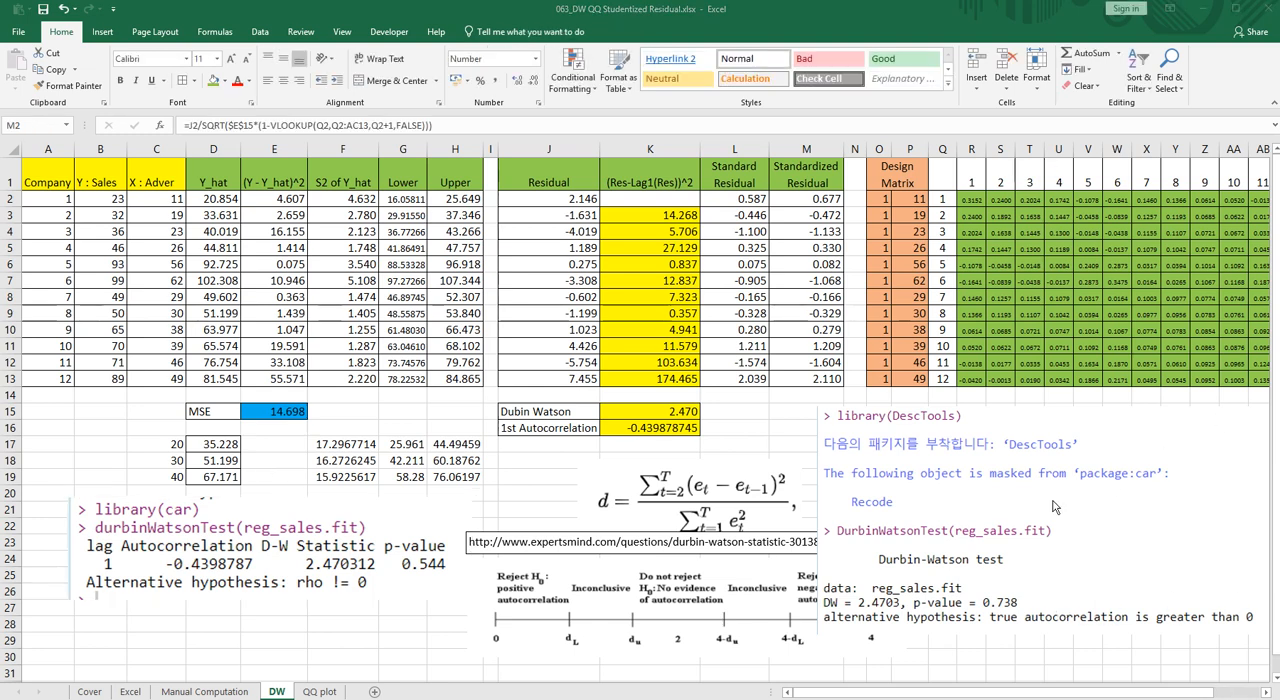
- Open the QQ plot sheet and examine its column layout and the picture of R's Normal Q-Q plot
click(318, 692)
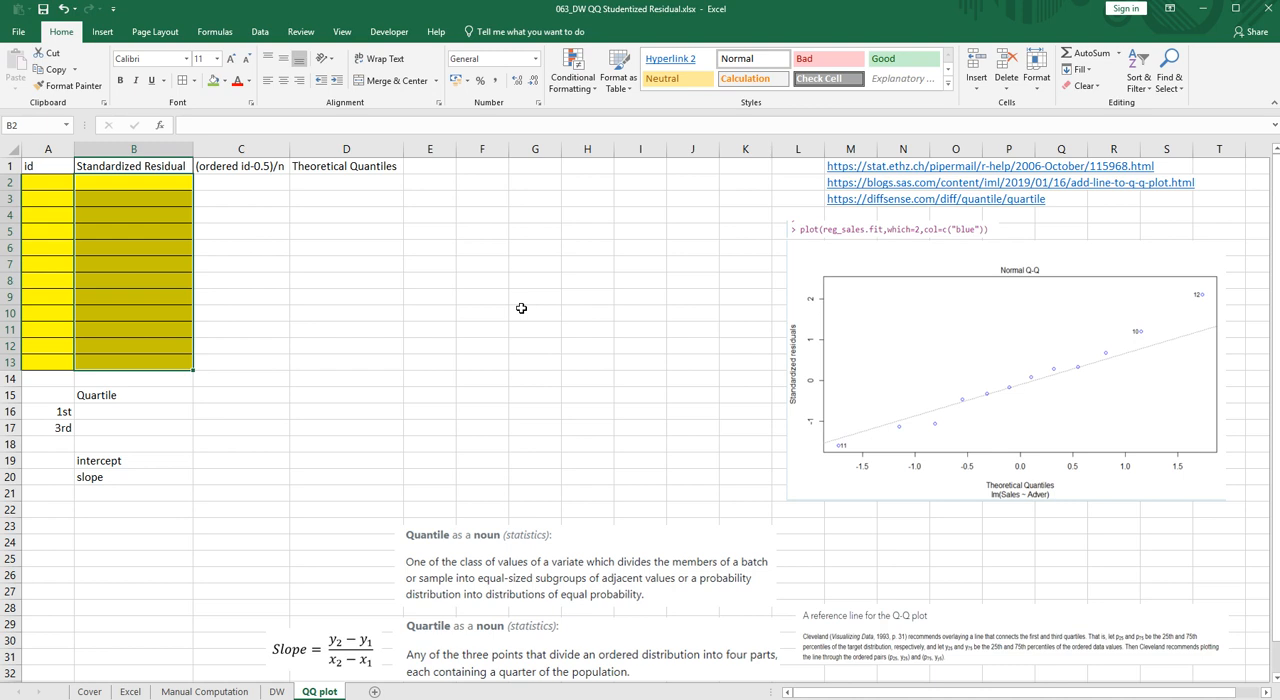
click(386, 331)
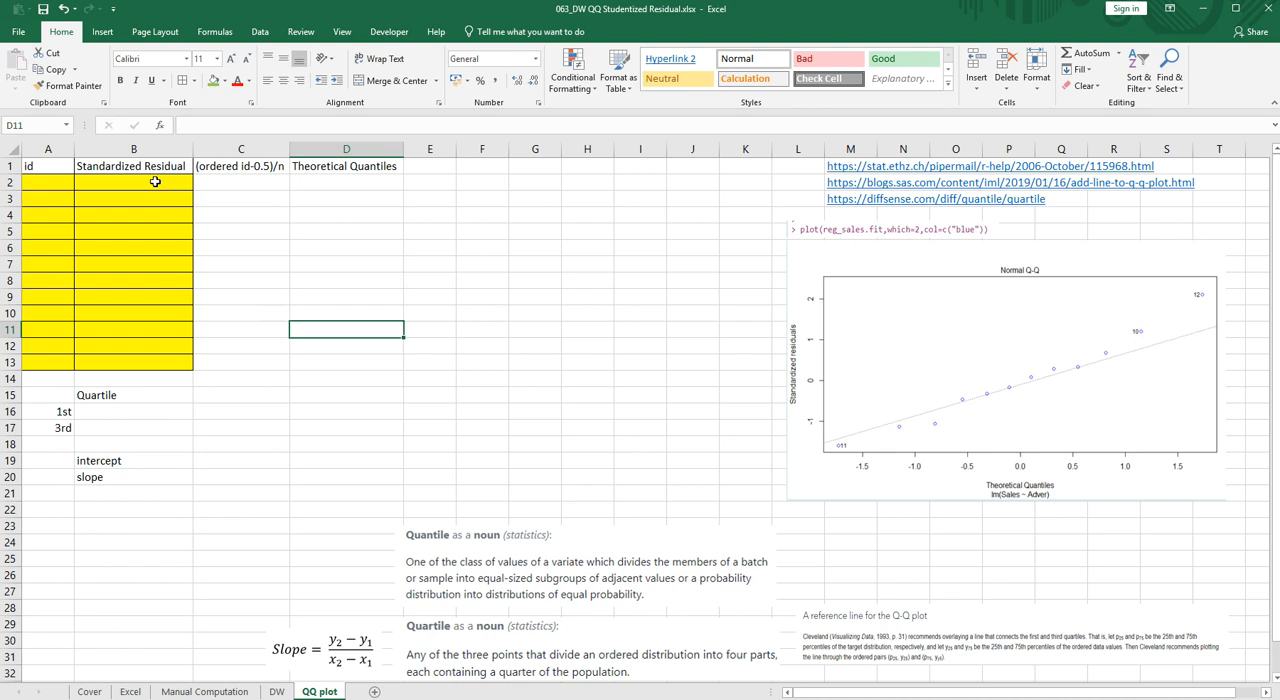
click(885, 447)
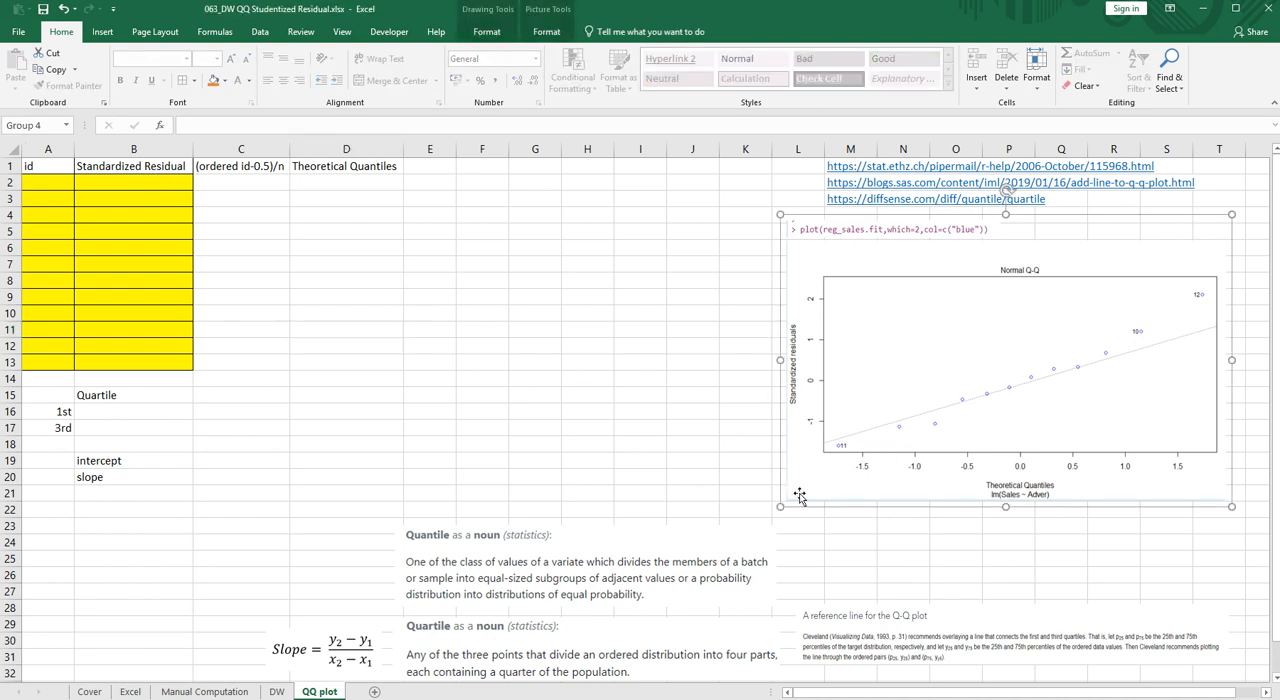
- Copy the standardized residuals in M2:M13 of the DW sheet and paste them as values into B2:B13 of the QQ plot sheet
click(277, 691)
drag(797, 199, 798, 377)
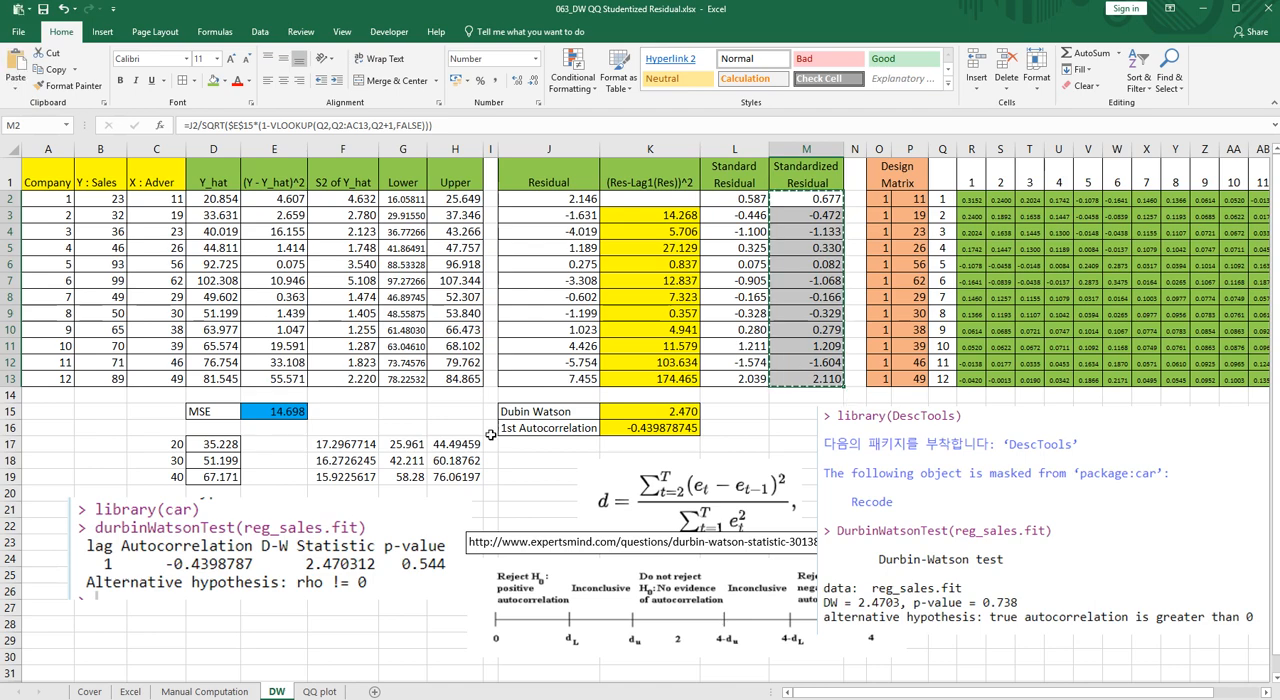
click(320, 691)
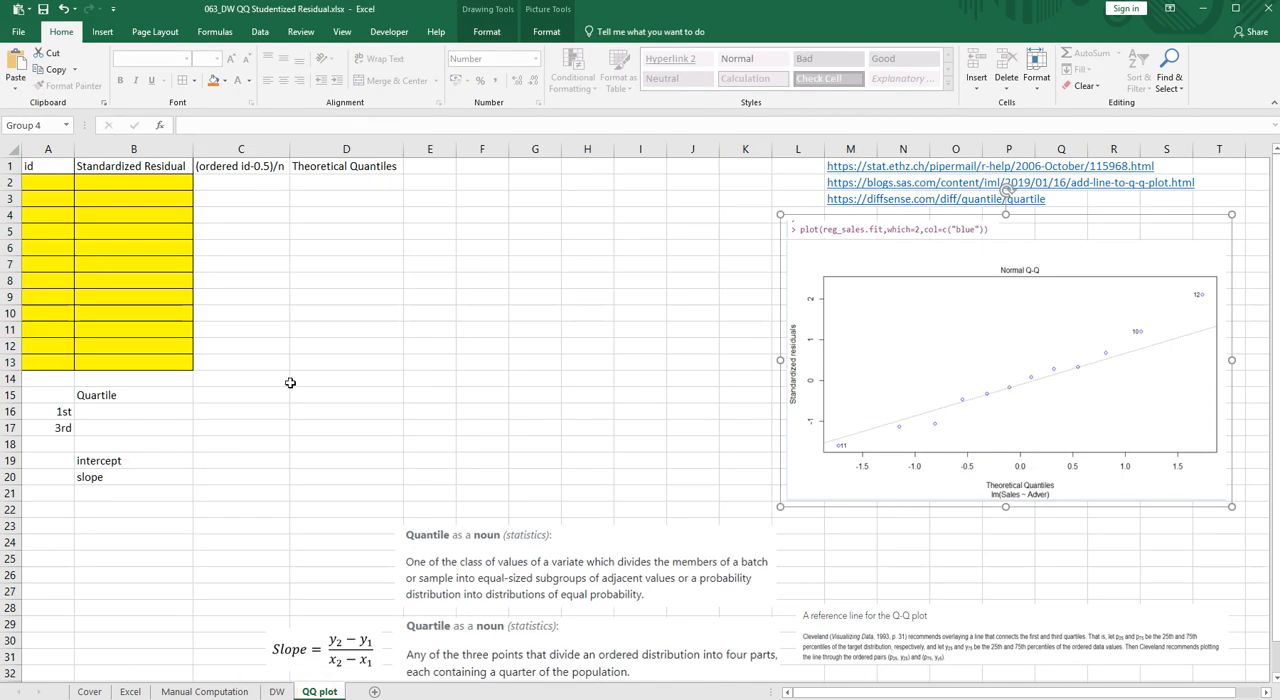
right_click(174, 188)
click(202, 243)
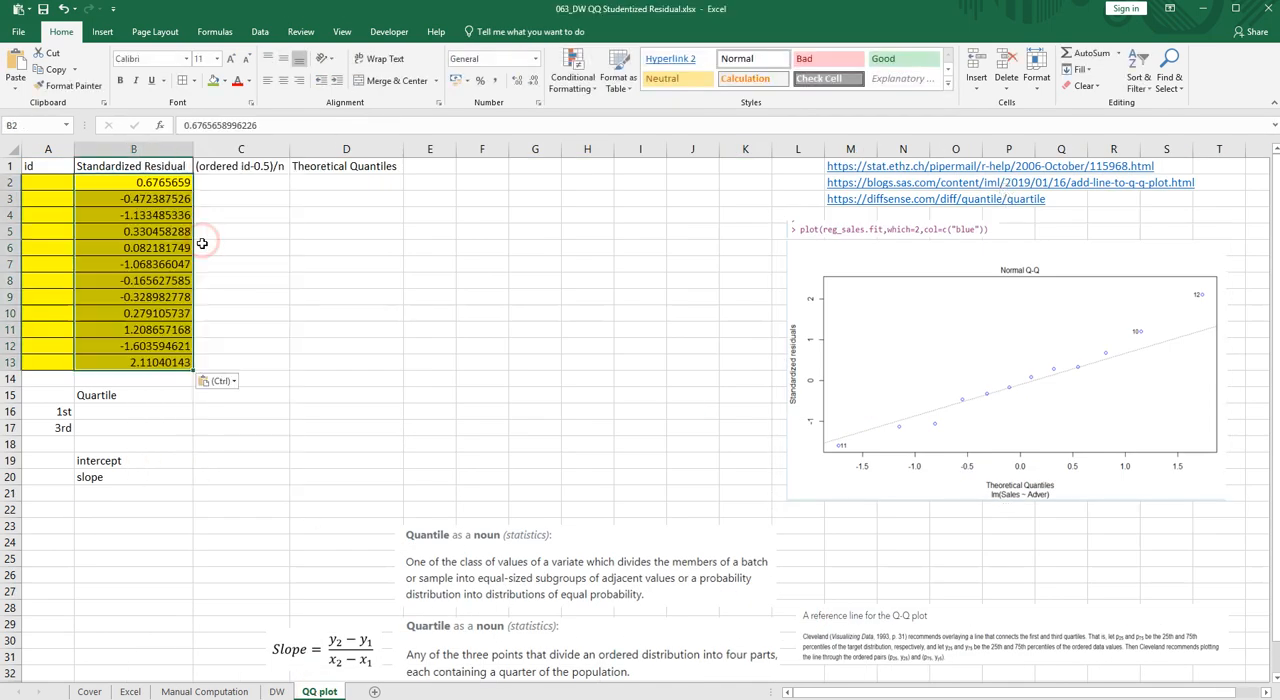
click(152, 263)
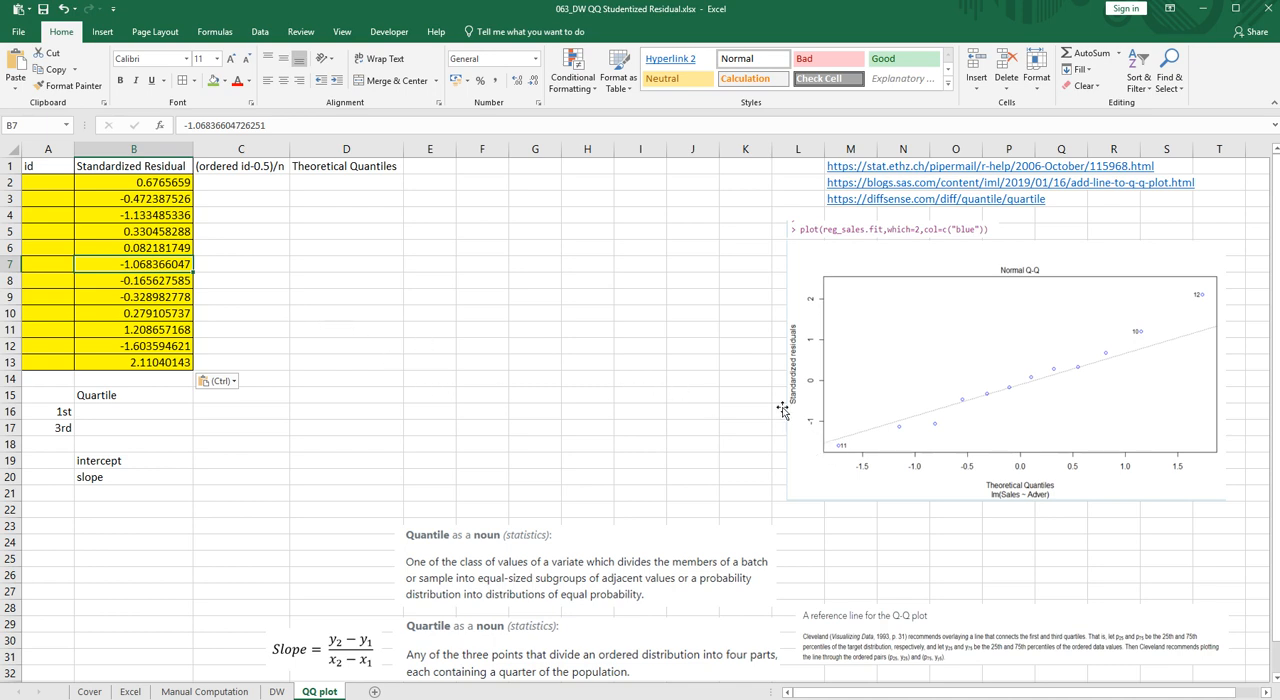
- Sort the table A1:D13 with headers by Standardized Residual, cell values, smallest to largest
click(277, 313)
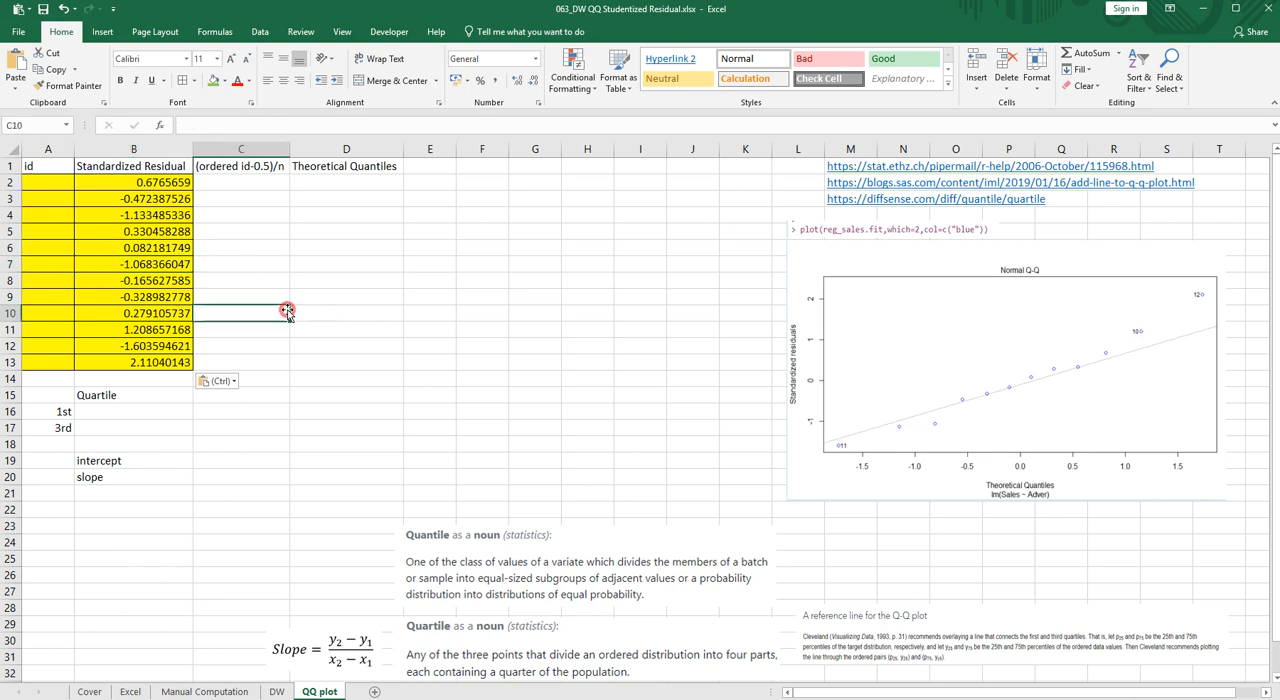
click(149, 183)
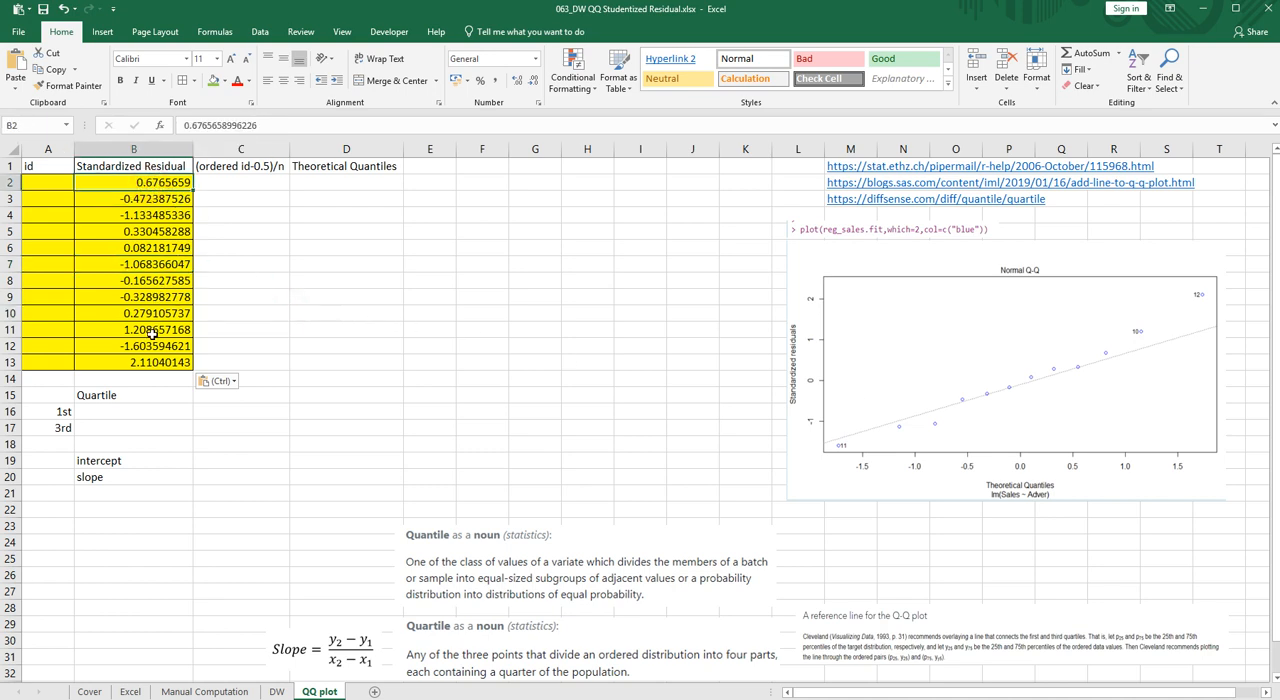
click(40, 169)
shift+click(340, 351)
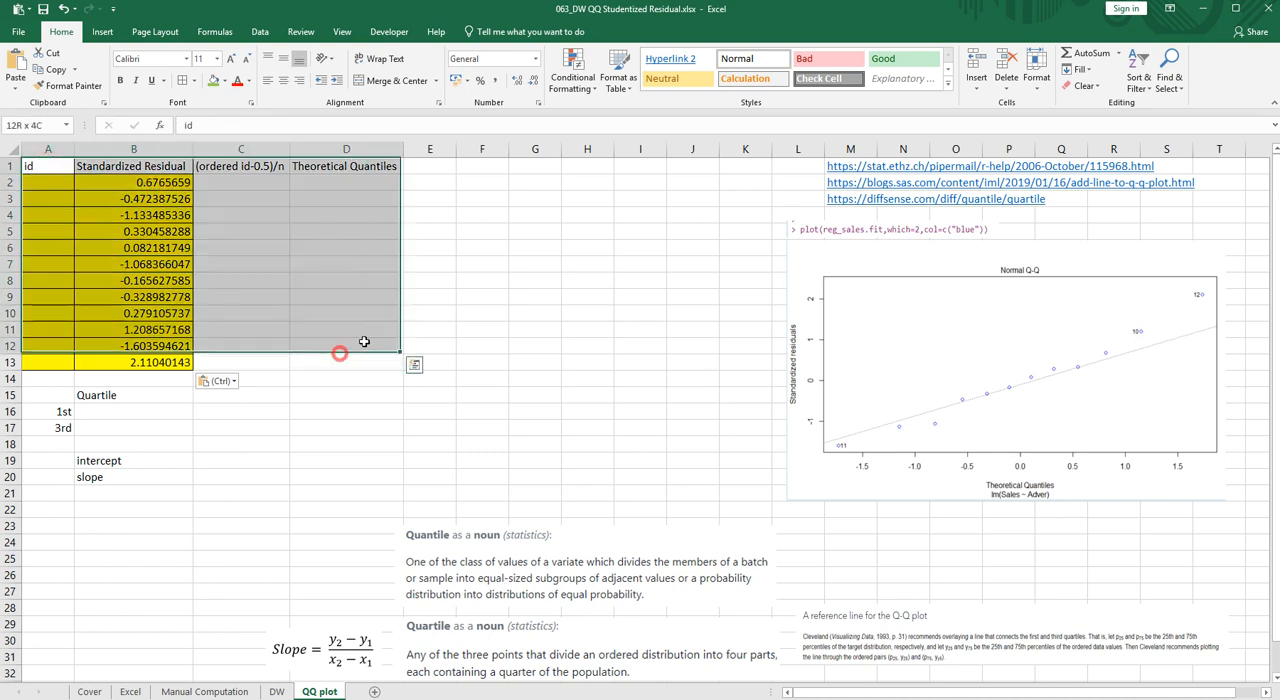
shift+click(375, 361)
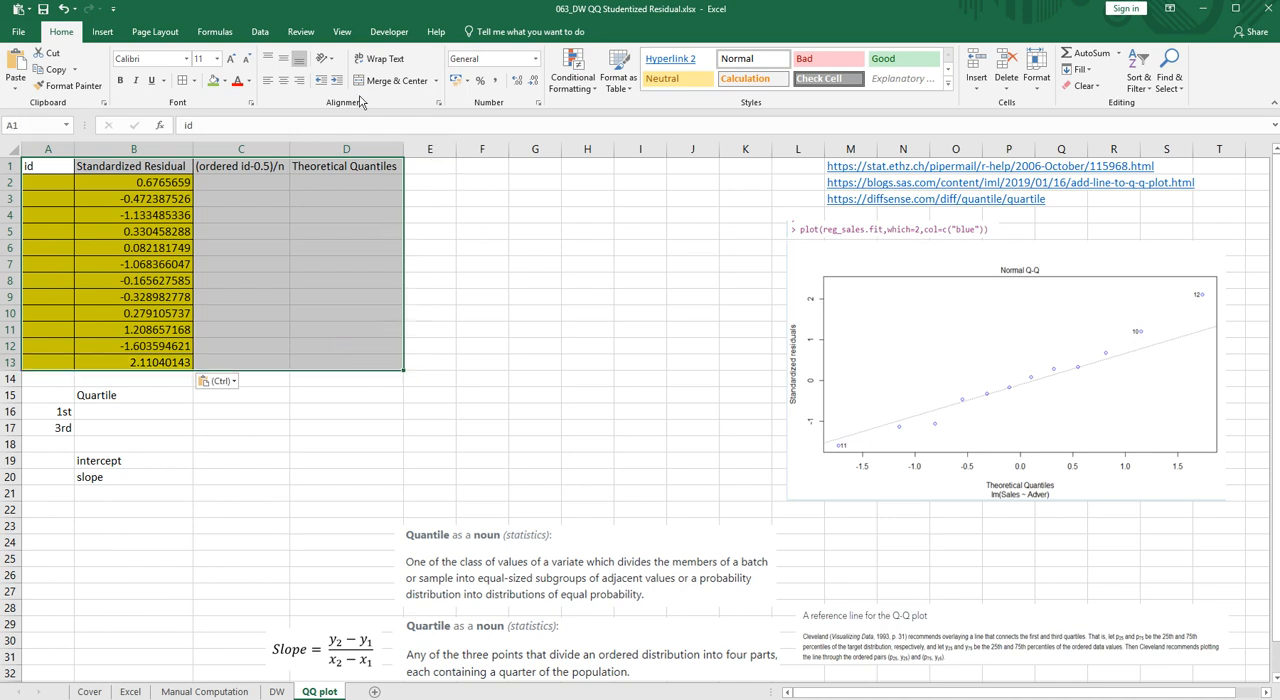
click(260, 32)
click(419, 72)
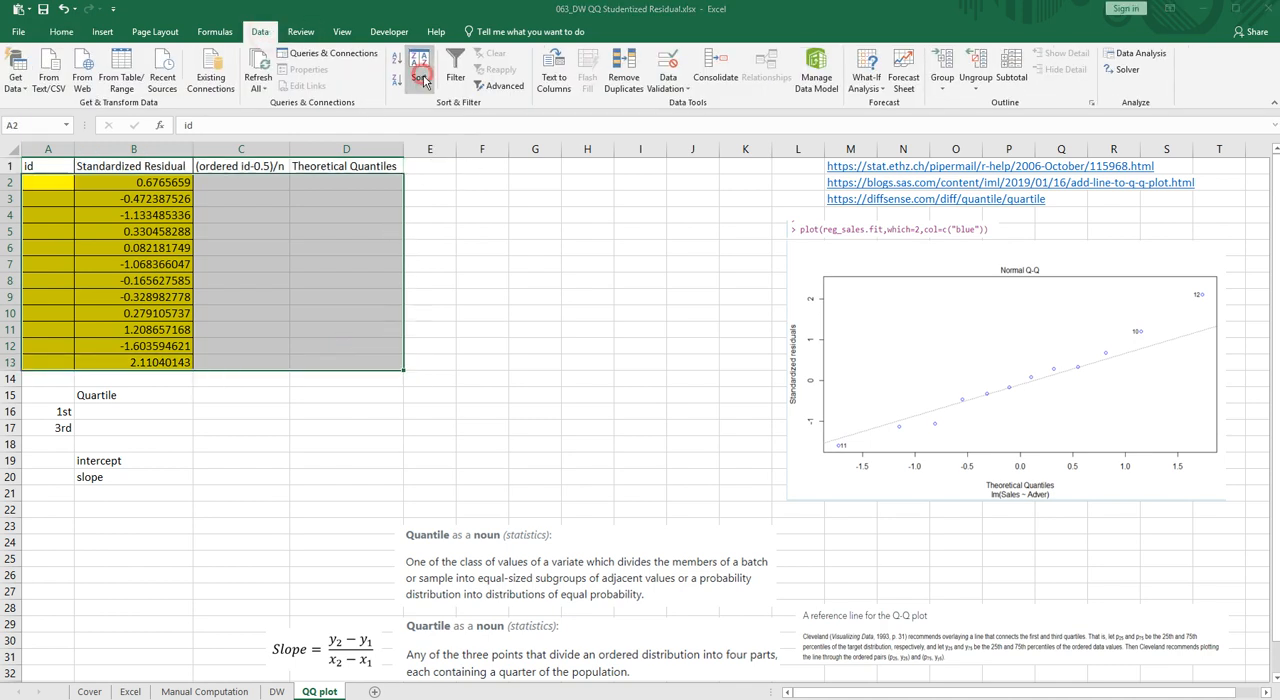
click(801, 416)
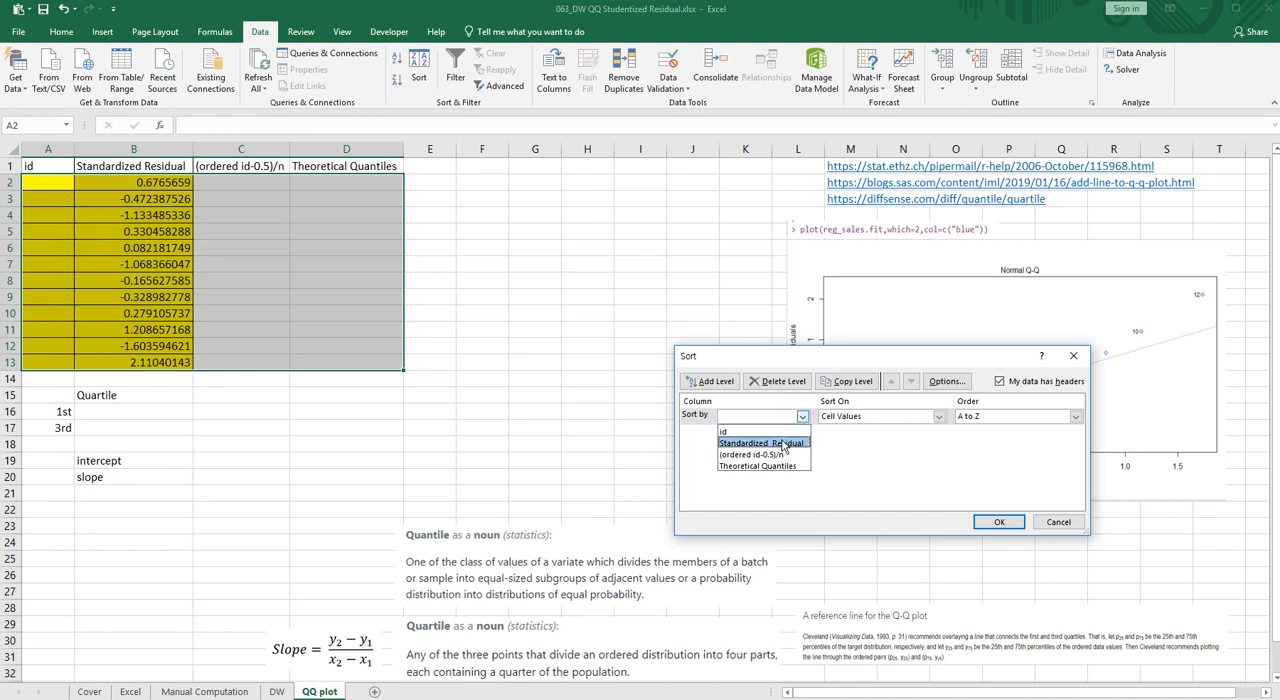
click(785, 443)
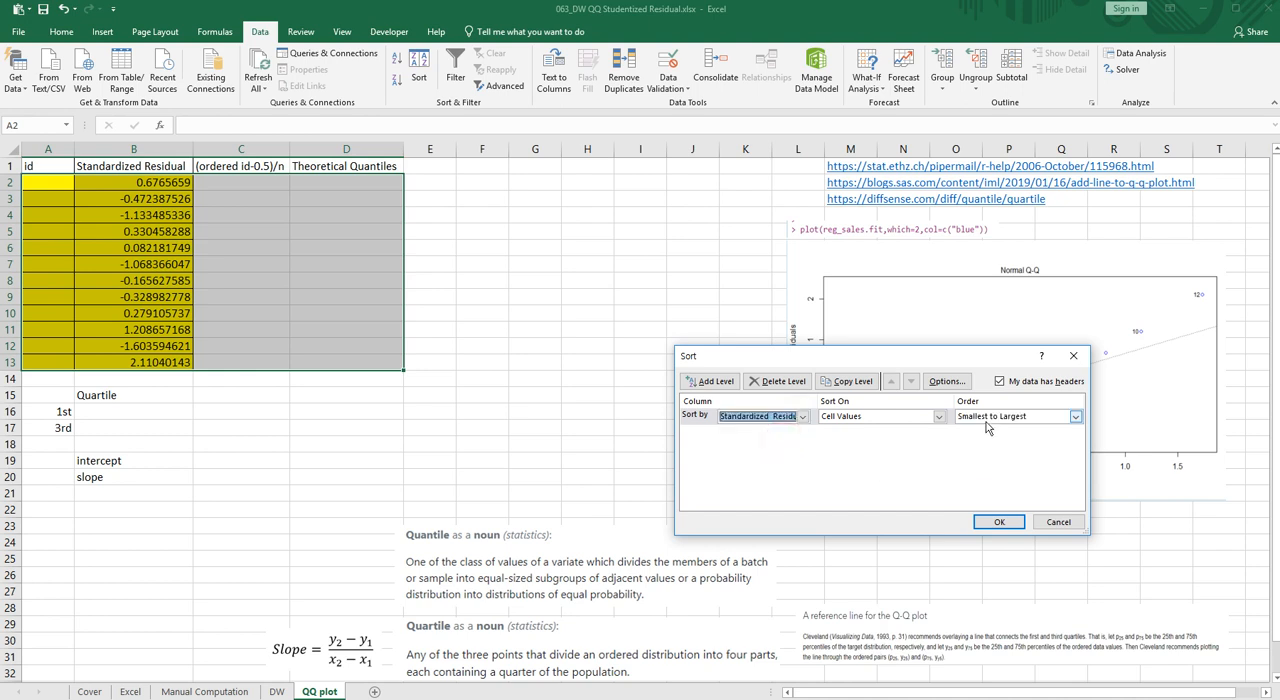
click(999, 522)
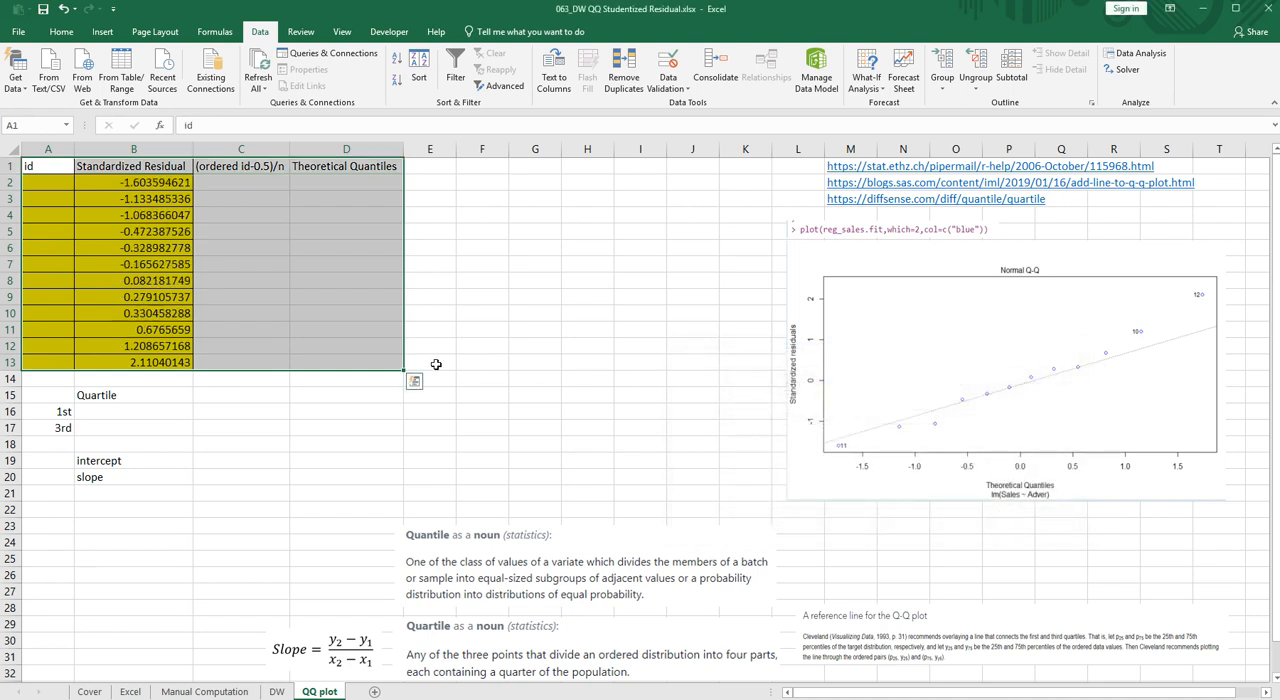
click(338, 305)
- Number the sorted residuals from 1 to 12 in the id column, A2:A13
click(50, 183)
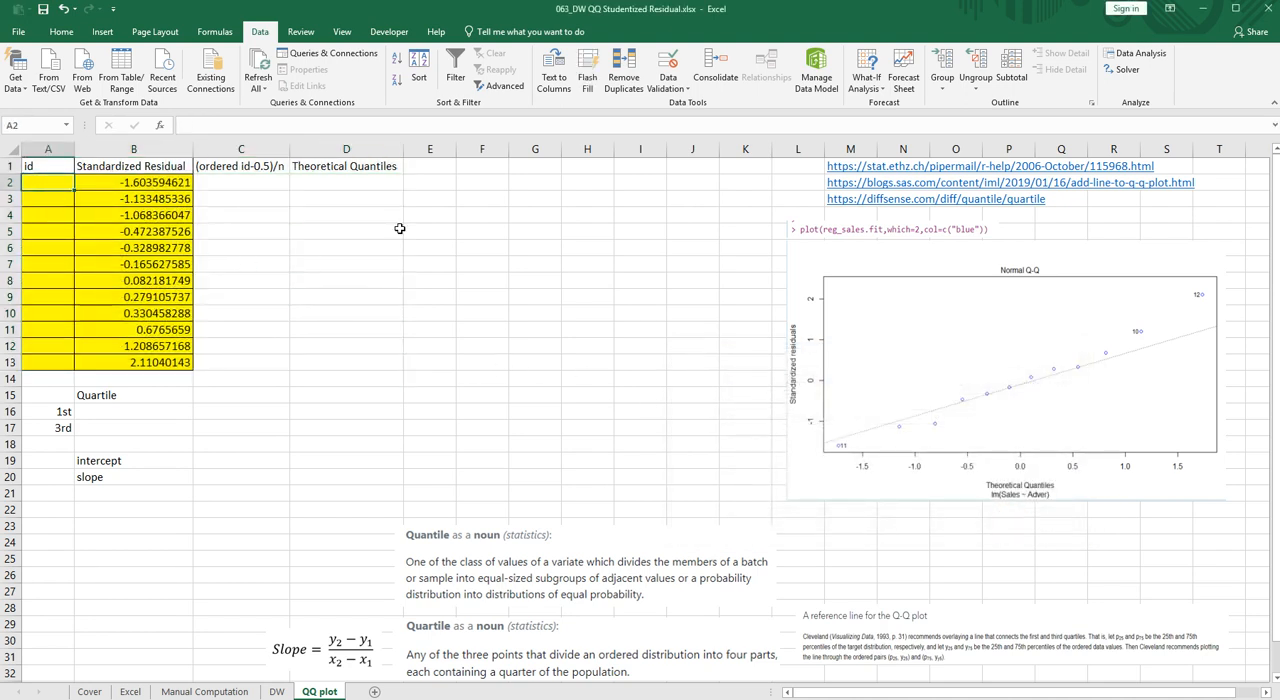
text(1)
key(Return)
text(2)
key(Return)
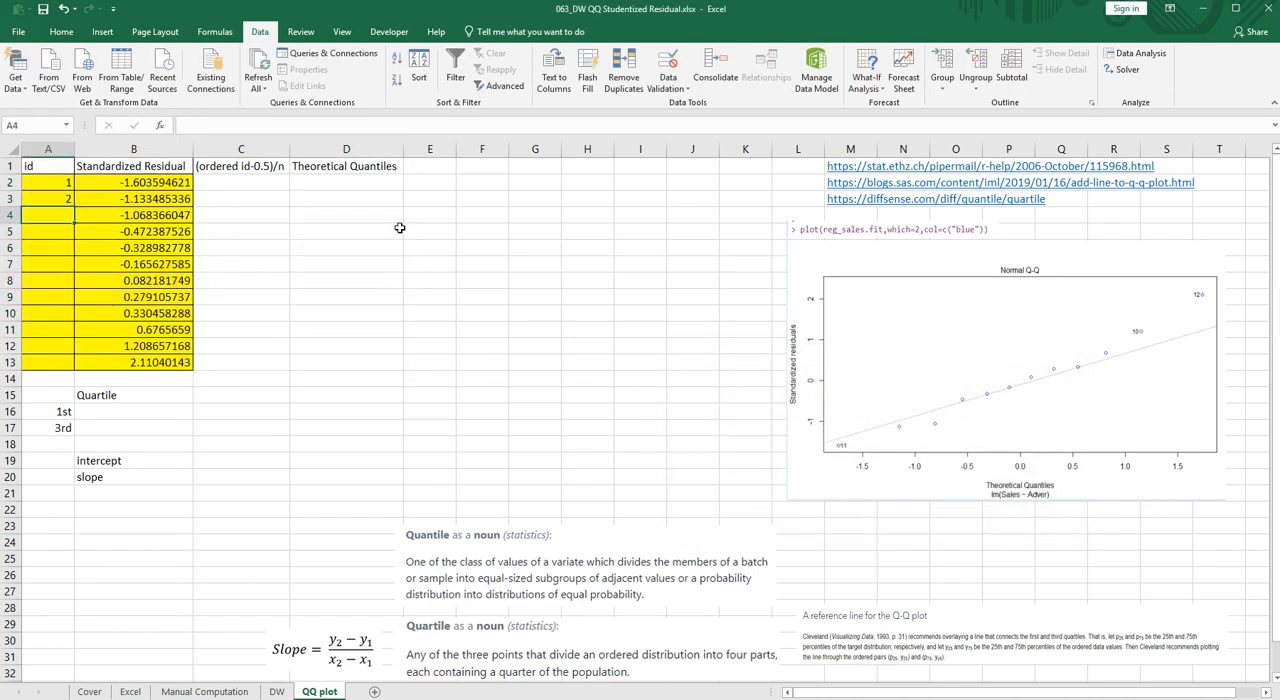
drag(65, 188, 70, 203)
double_click(73, 204)
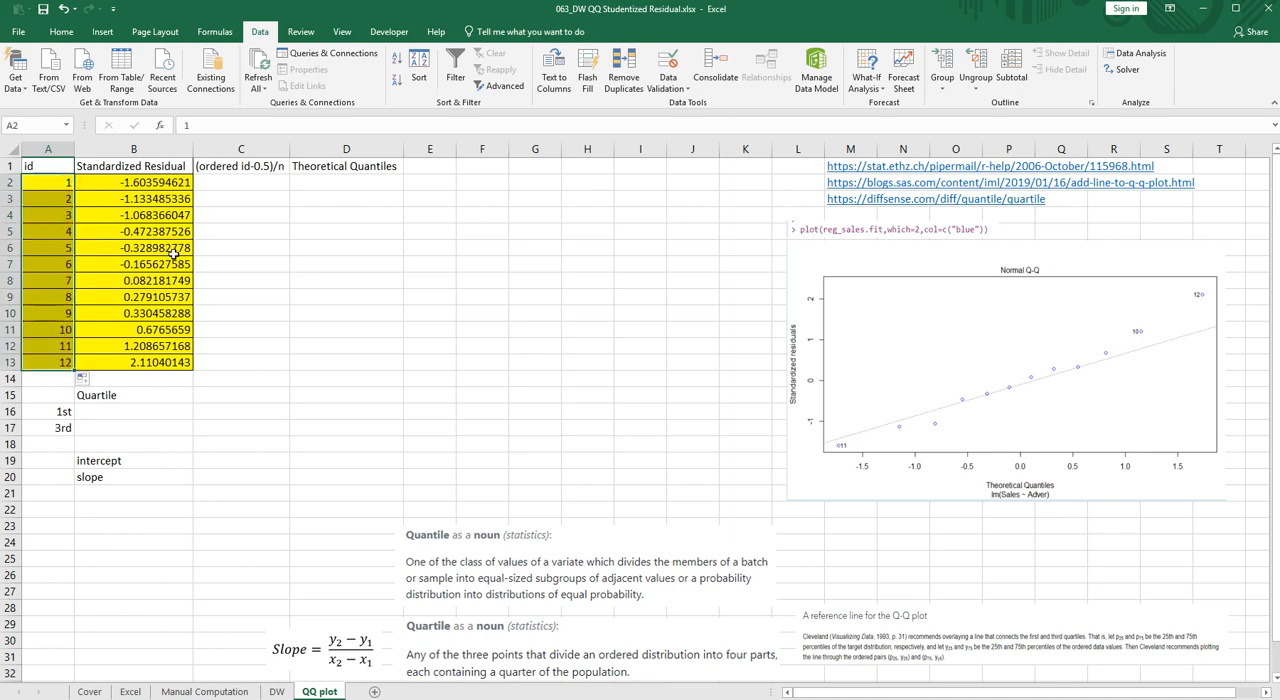
- Enter =(A2-0.5)/12 in C2 and fill it down to C13
click(225, 185)
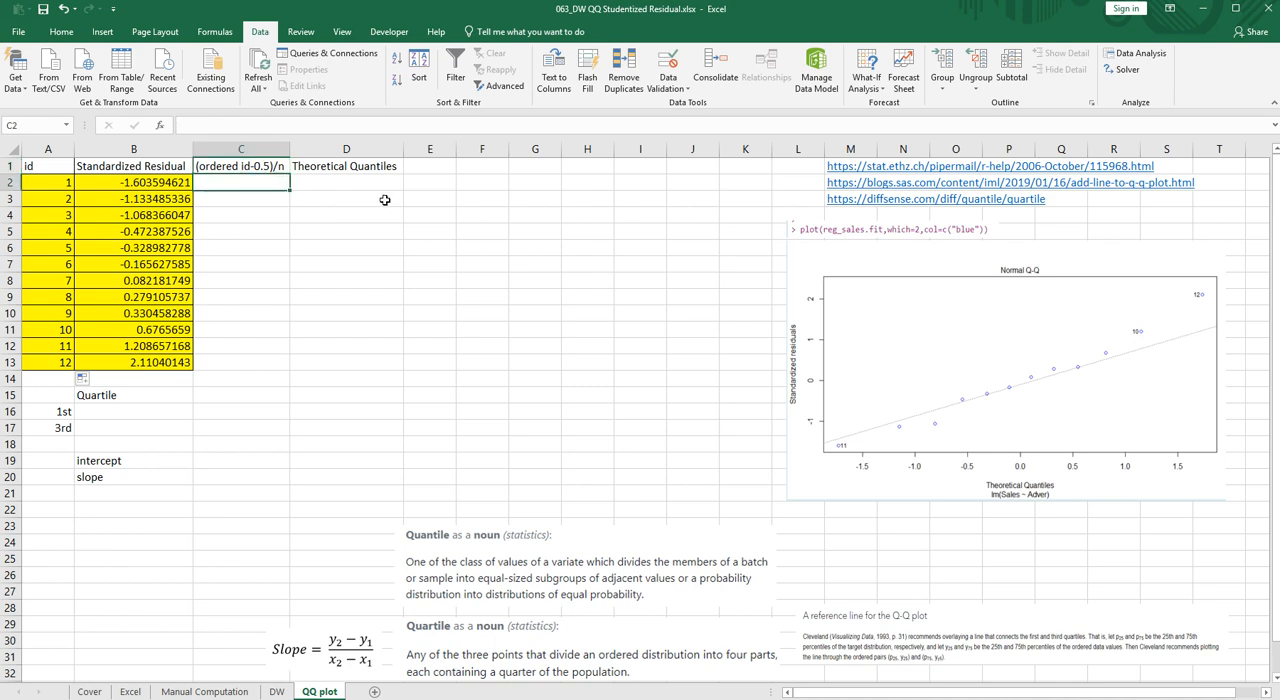
text(=()
key(Left)
key(Left)
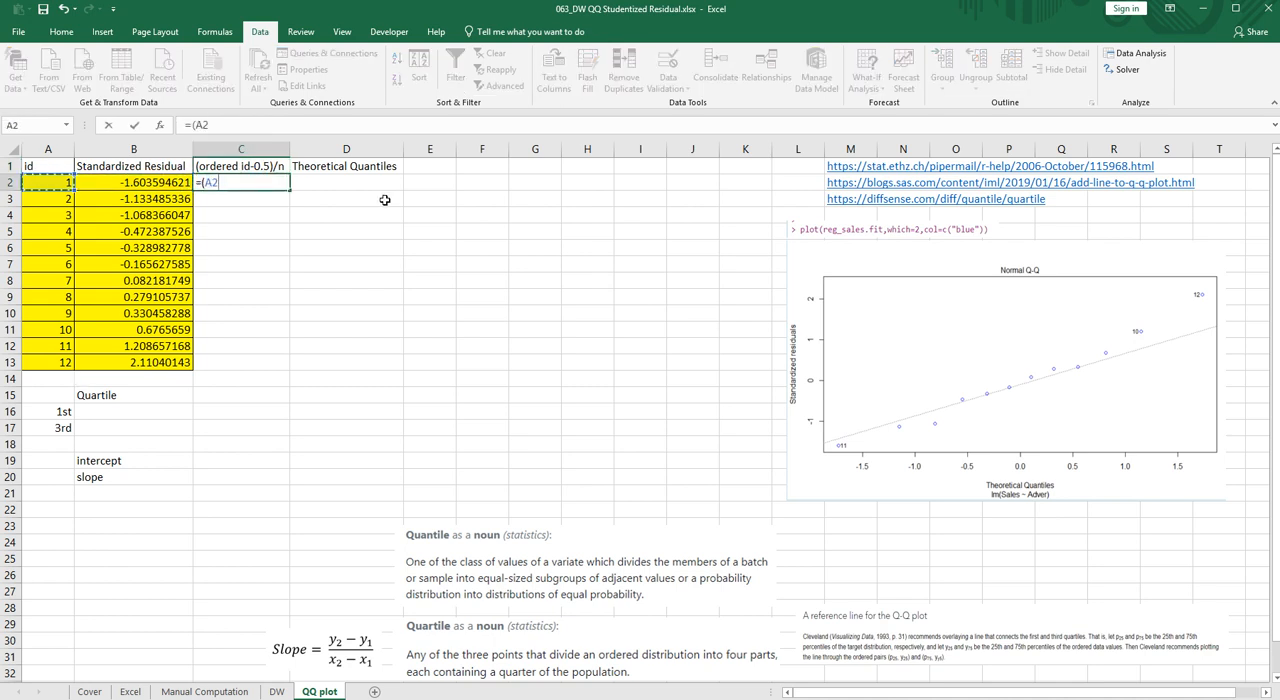
text(-0.5)/12)
key(Return)
click(269, 180)
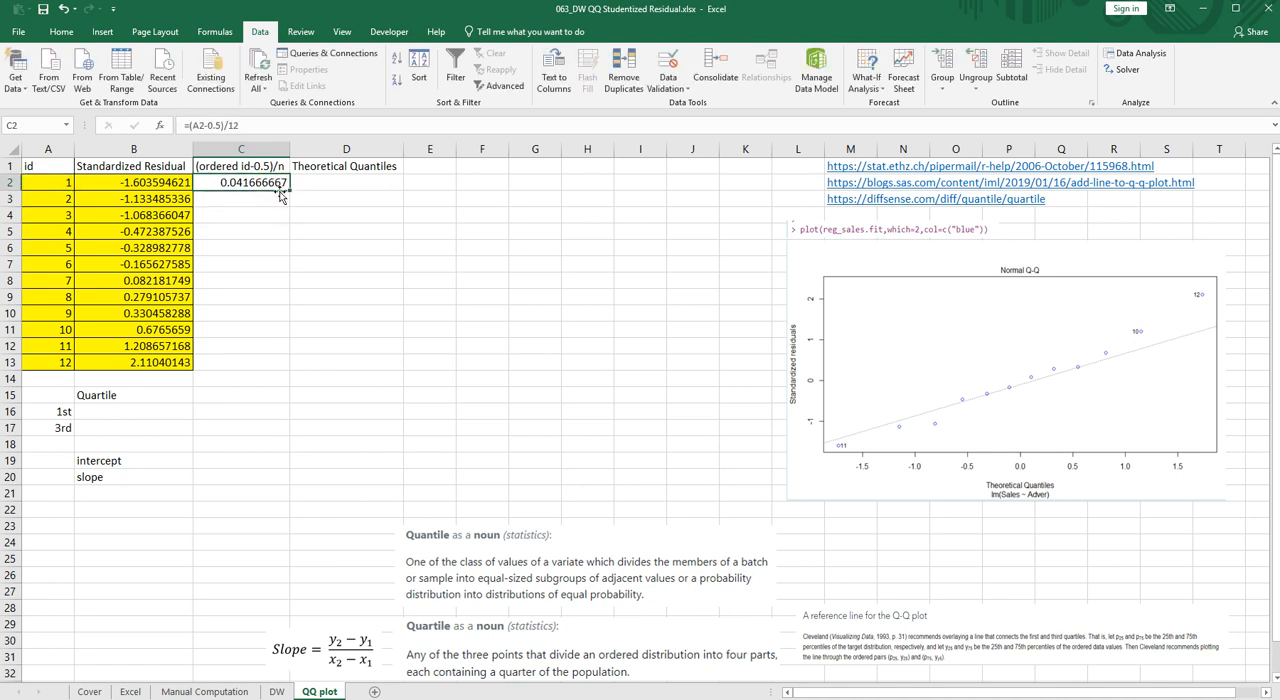
double_click(291, 189)
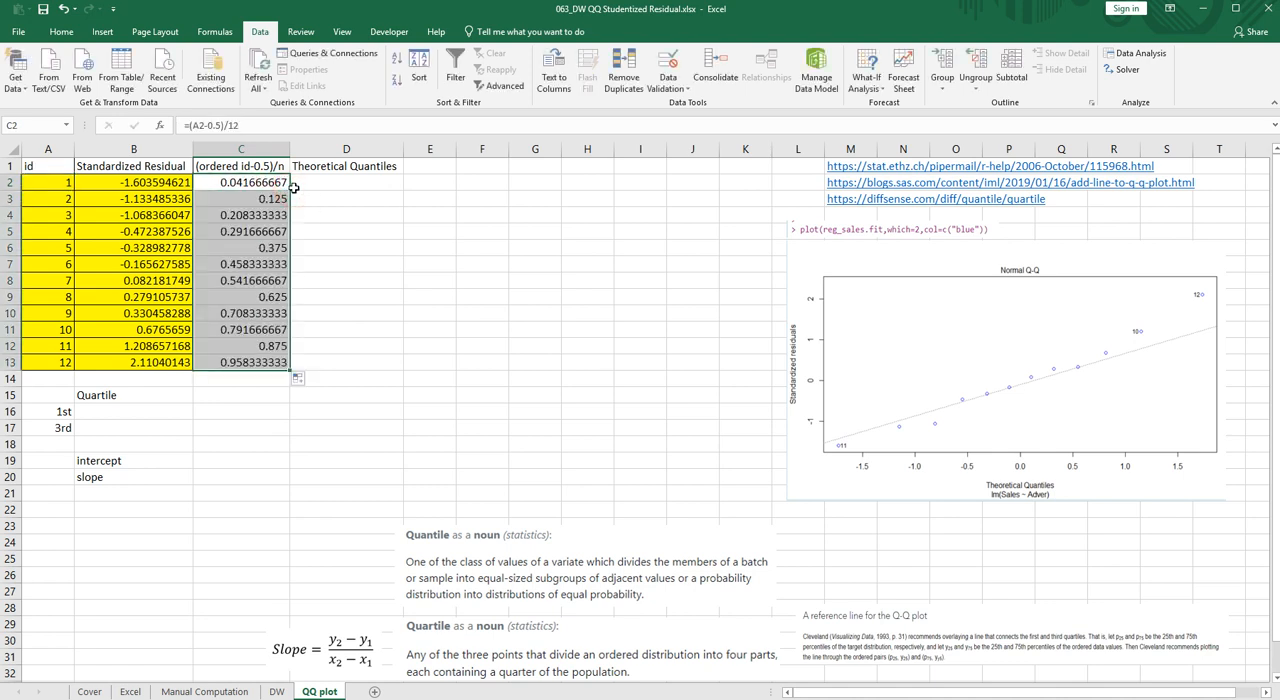
- Calculate the theoretical quantiles with =NORM.S.INV(C2) in D2 and fill the formula down to D13
click(310, 184)
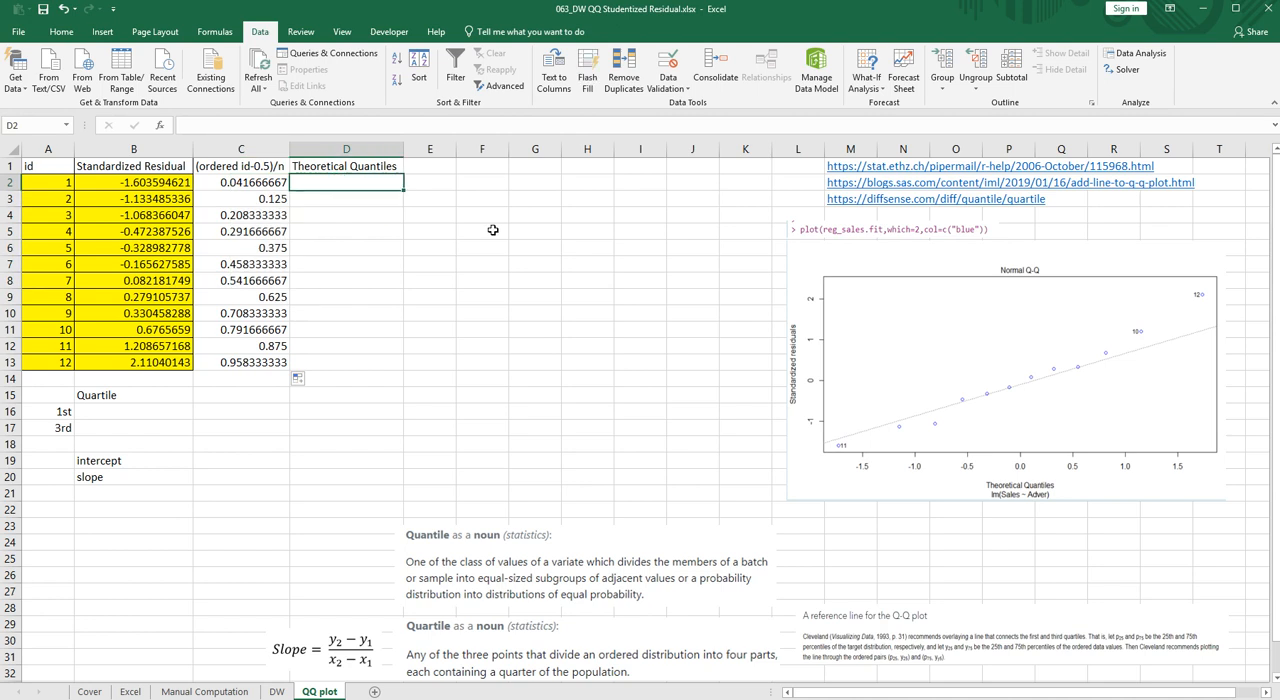
text(=n)
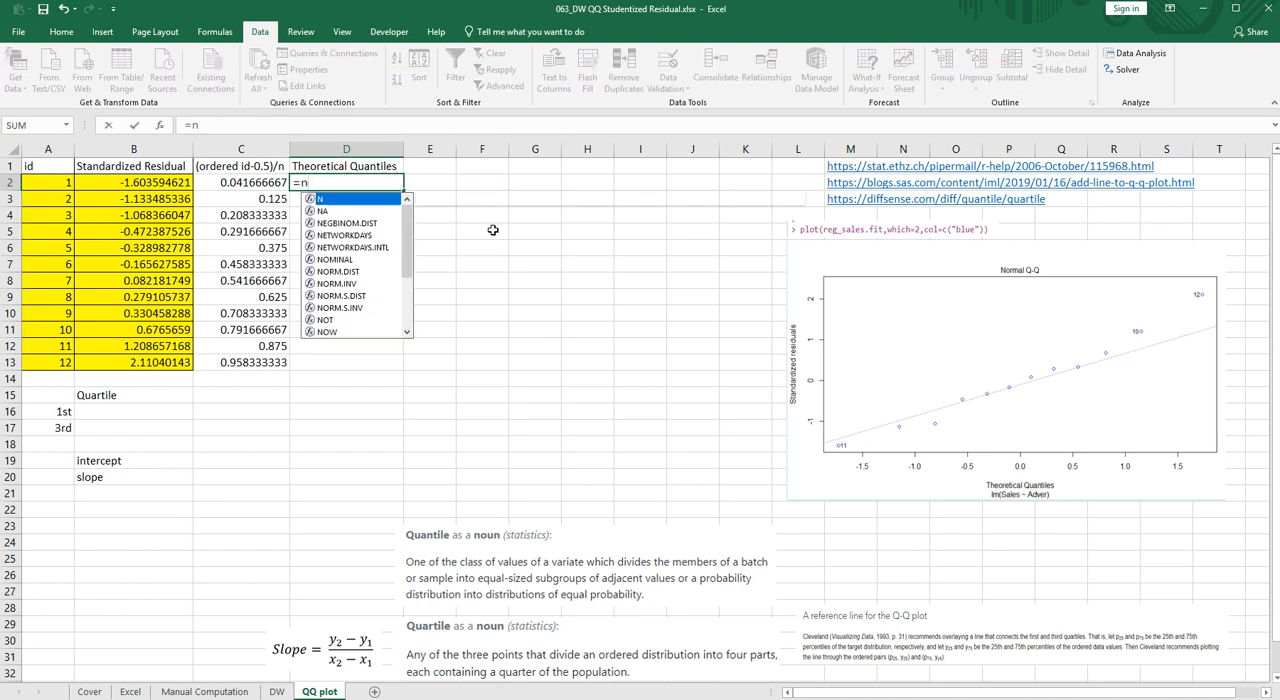
text(orm.)
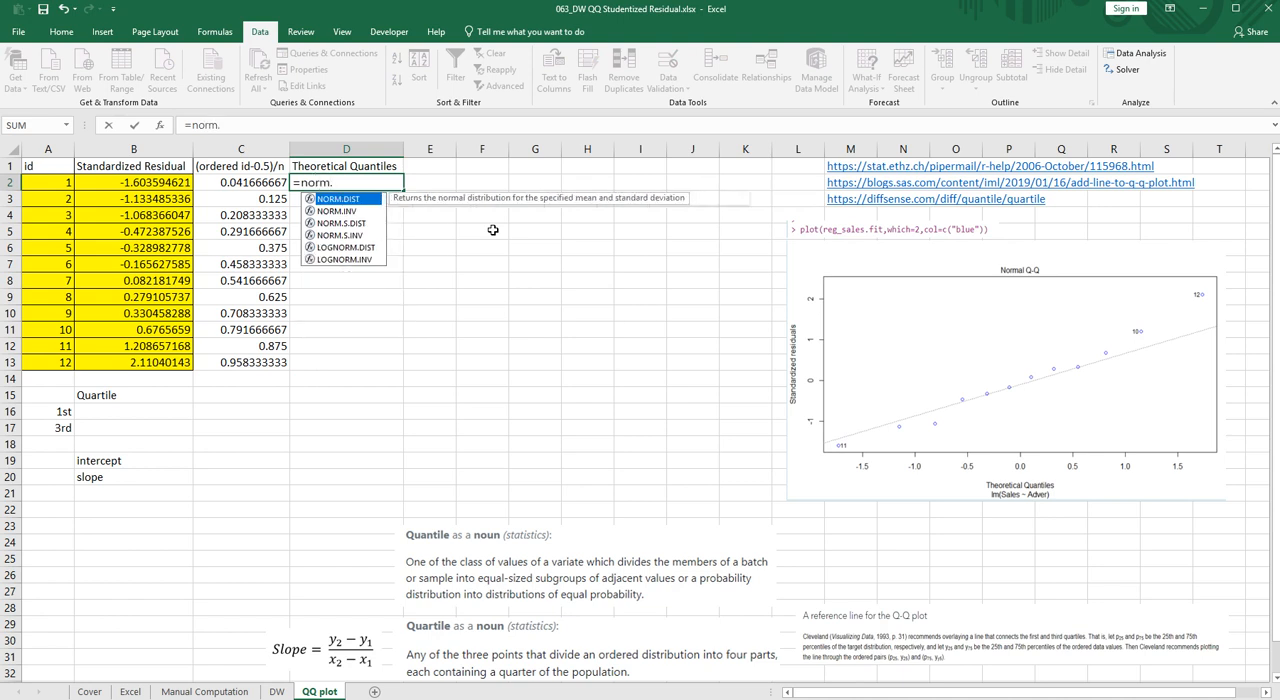
text(s.inv()
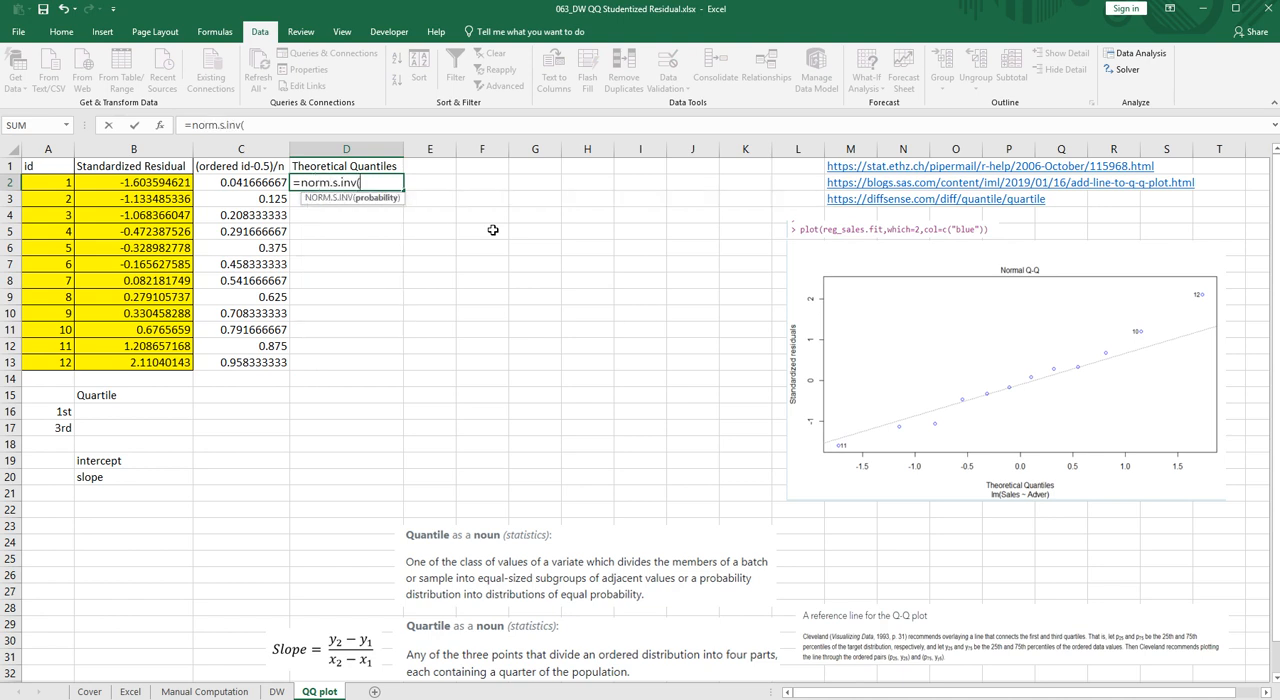
key(Left)
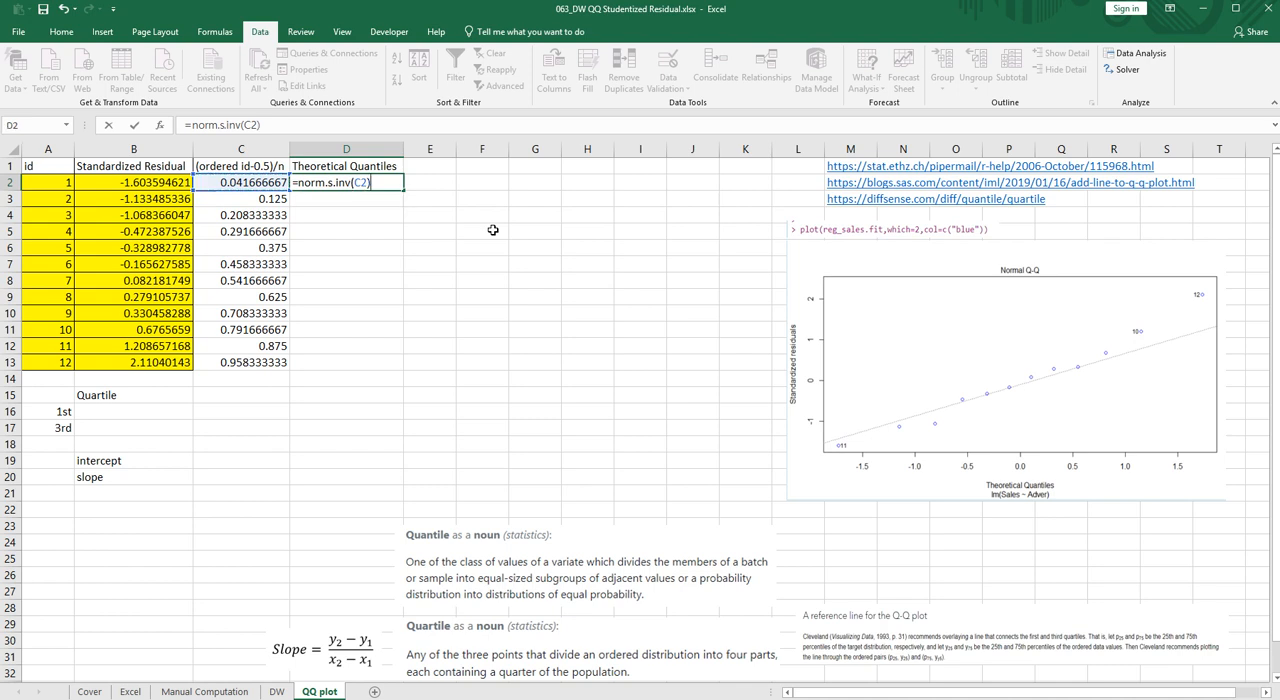
key(Return)
click(397, 183)
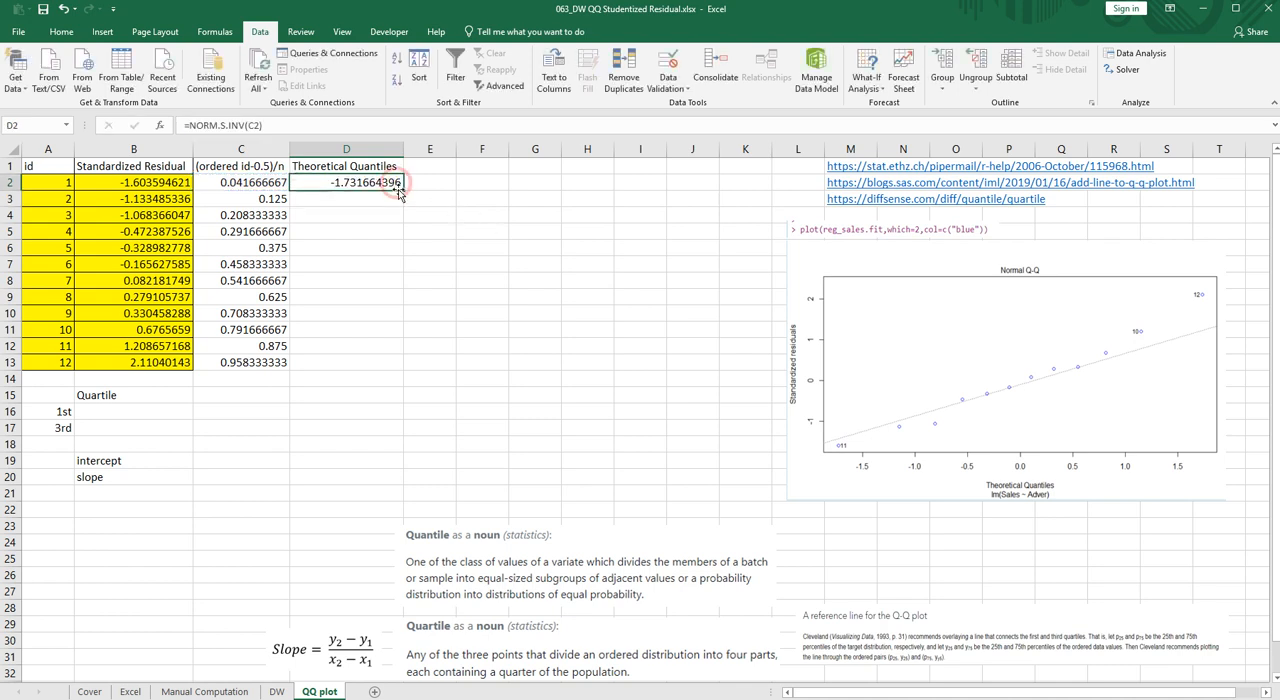
double_click(403, 190)
click(361, 250)
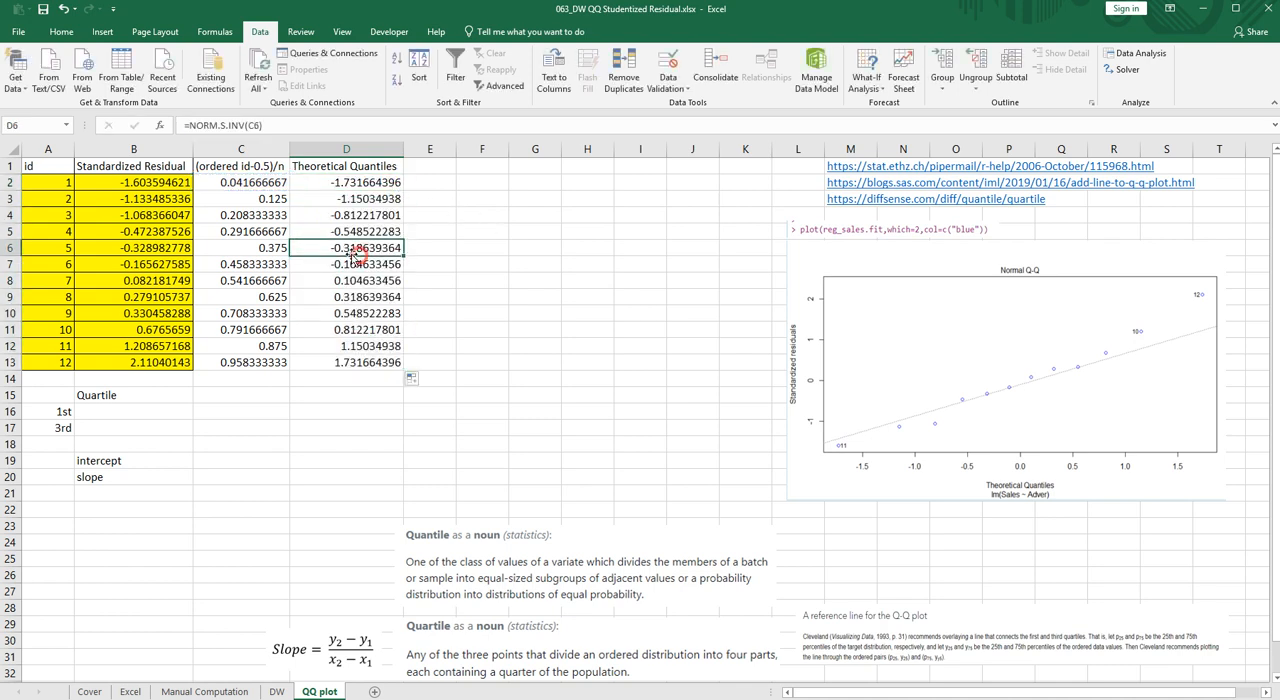
- Shade the Standardized Residual cells B1:B13 and the Theoretical Quantiles cells D1:D13 green
drag(154, 172, 157, 356)
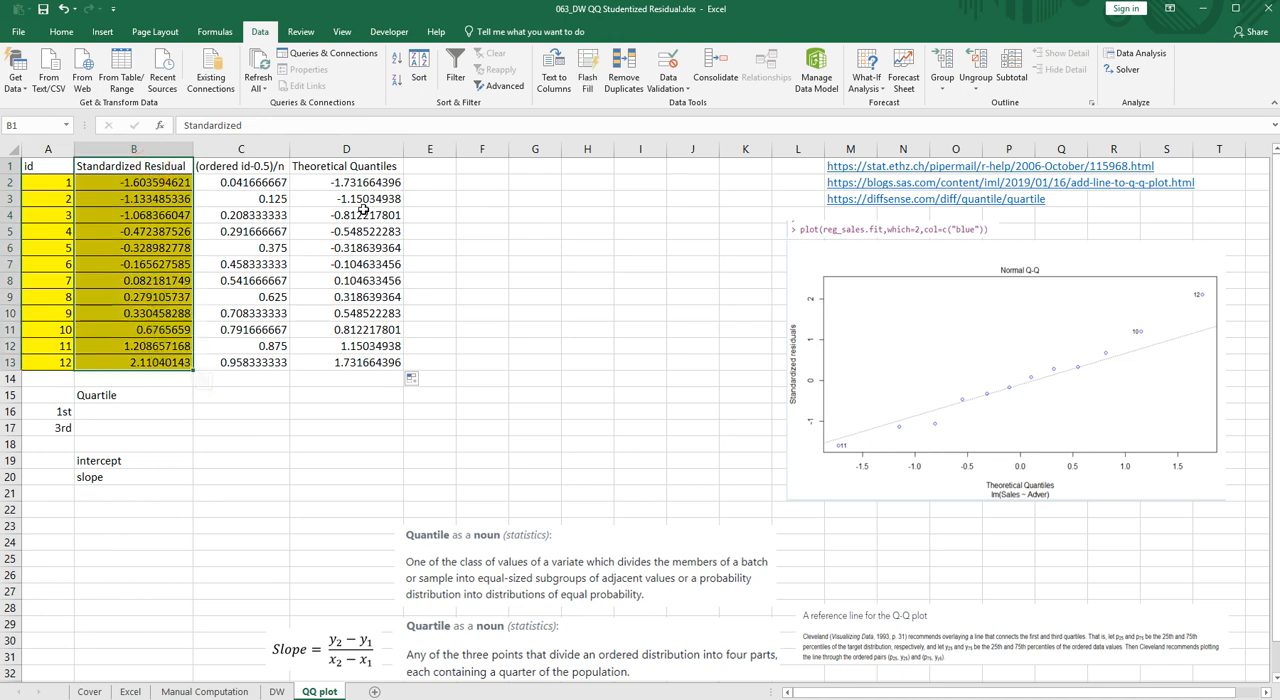
ctrl+drag(350, 166, 349, 360)
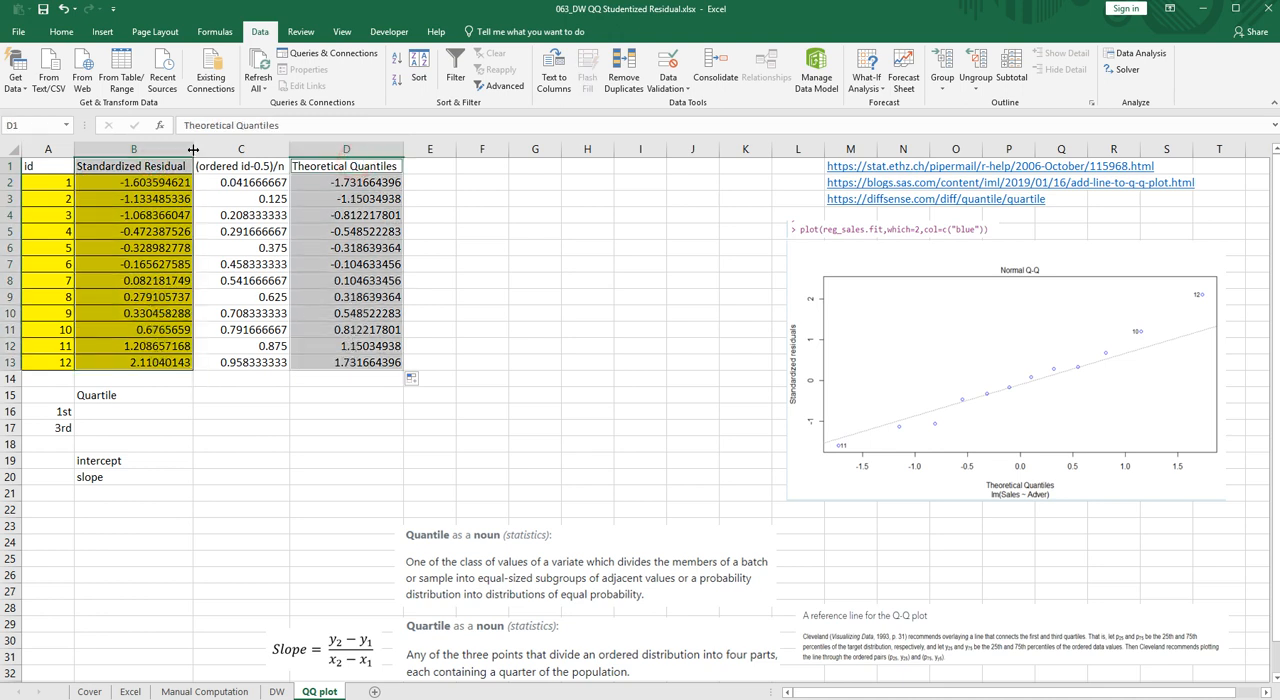
click(61, 31)
click(212, 81)
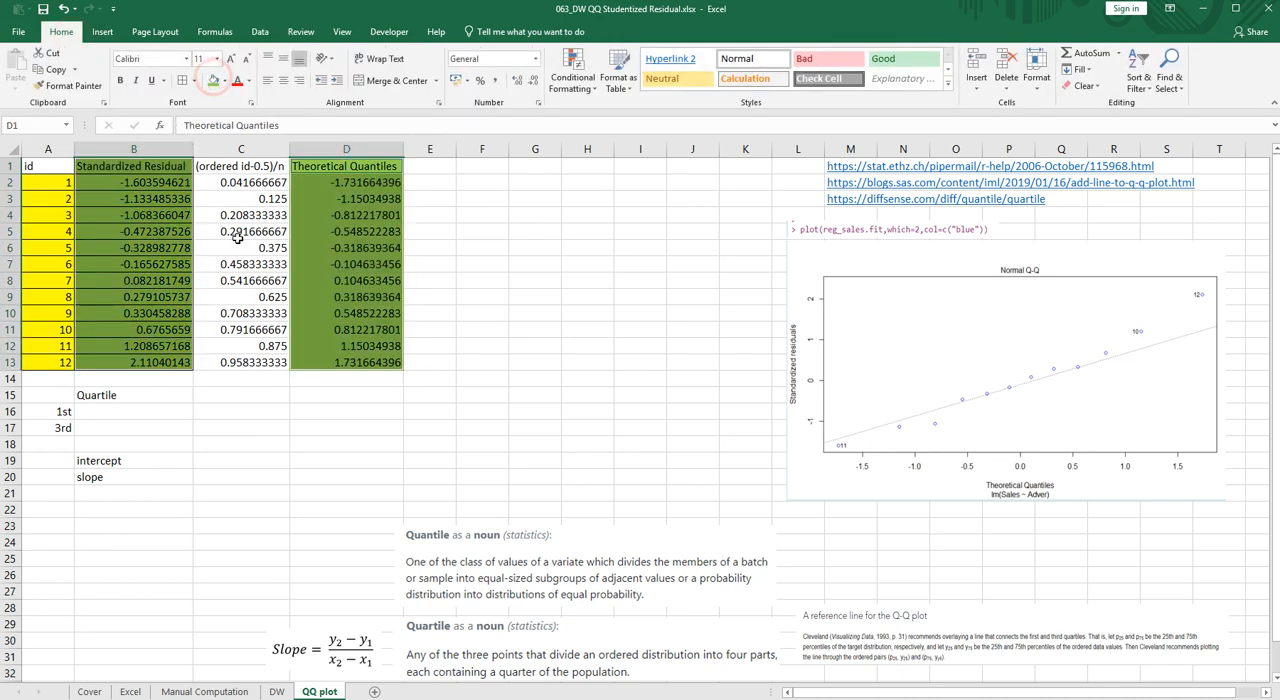
click(555, 247)
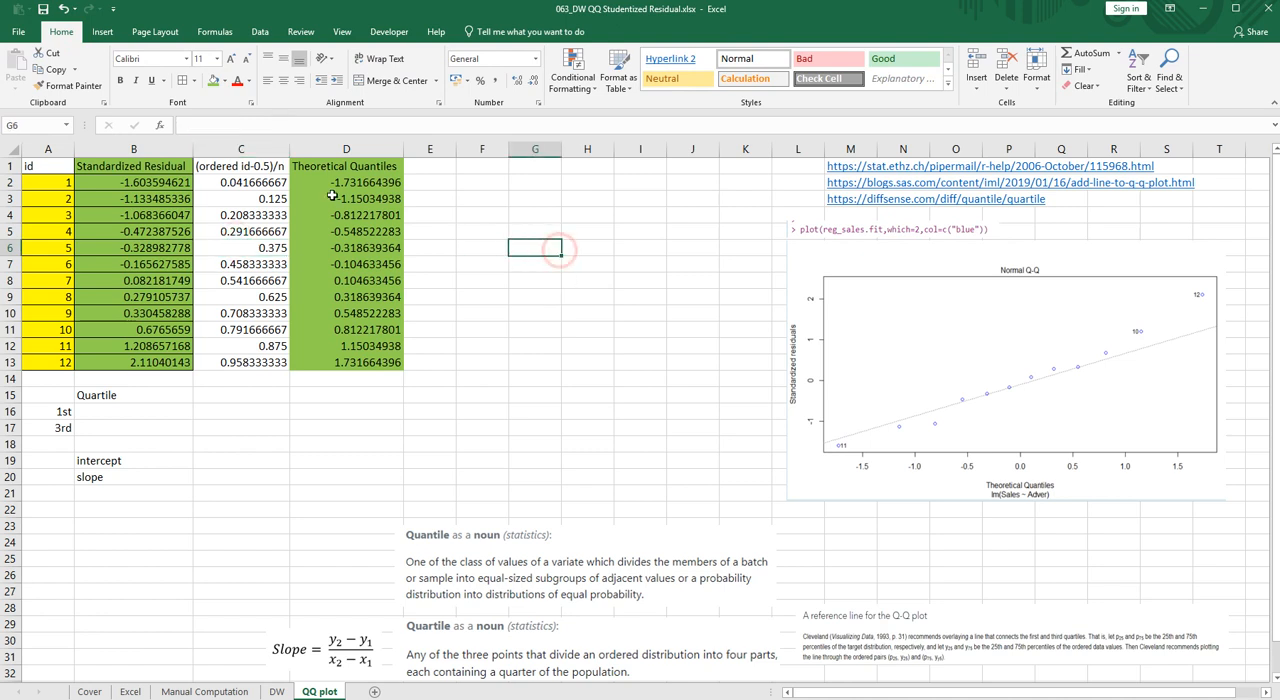
- Insert an empty markers-only scatter chart and place it between the data table and the picture of R's Q-Q plot
click(259, 31)
click(104, 31)
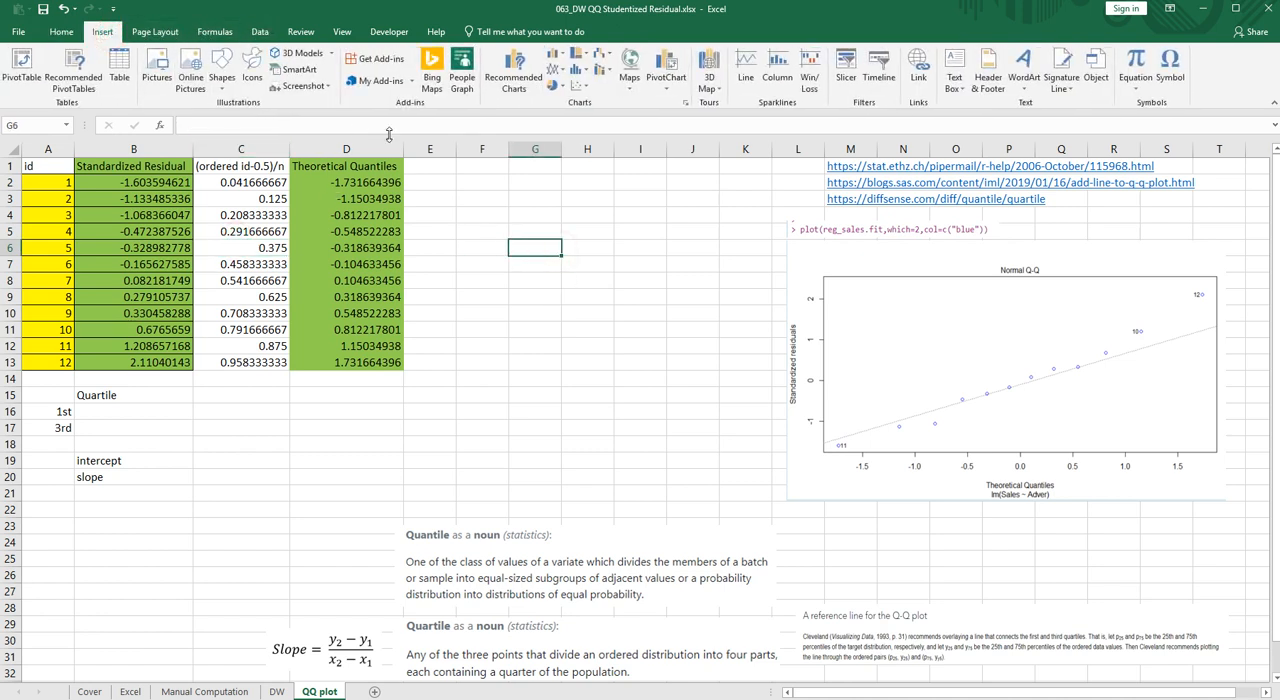
click(580, 80)
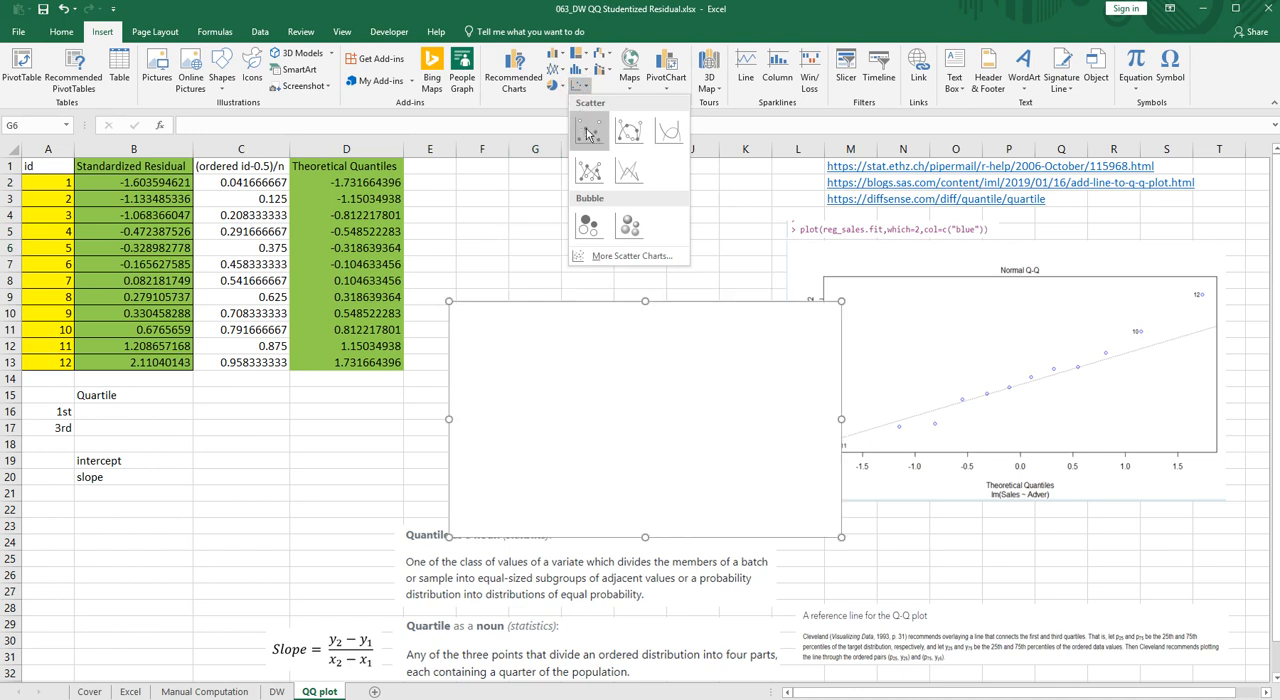
click(586, 128)
drag(614, 347, 582, 268)
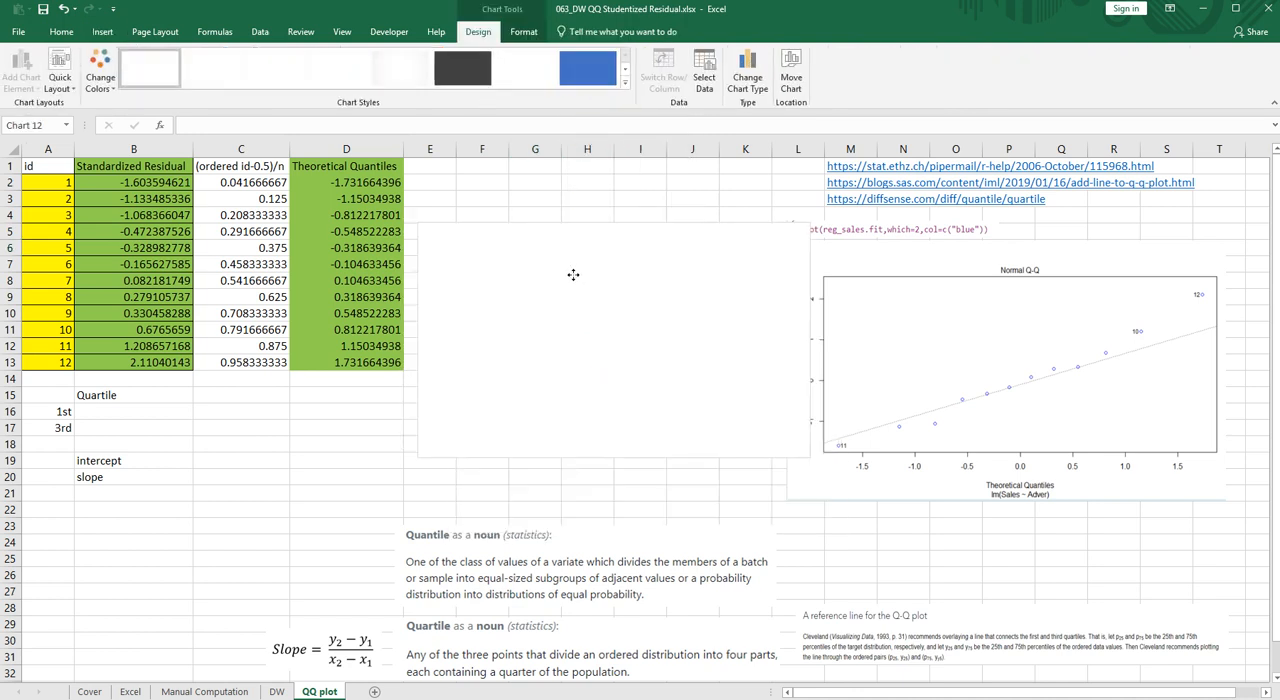
- Set the chart's data range to B1:B13 and D1:D13 of the QQ plot sheet and make the chart slightly taller
right_click(617, 349)
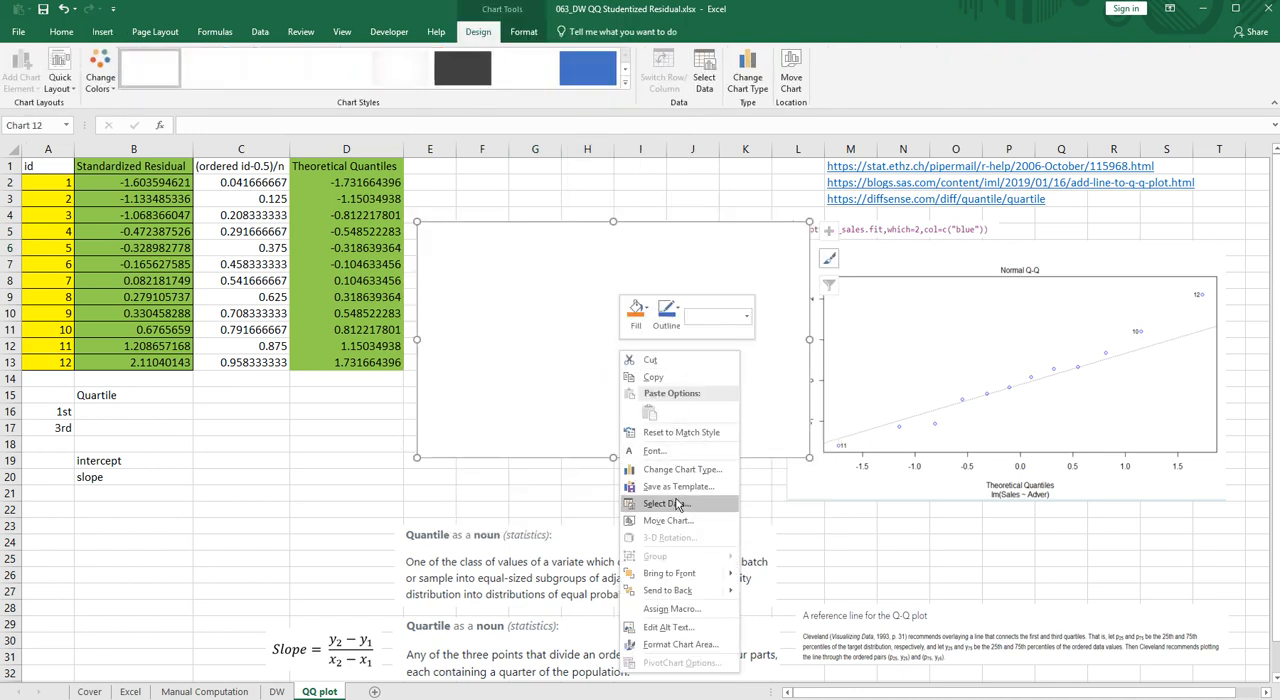
click(675, 499)
click(1065, 382)
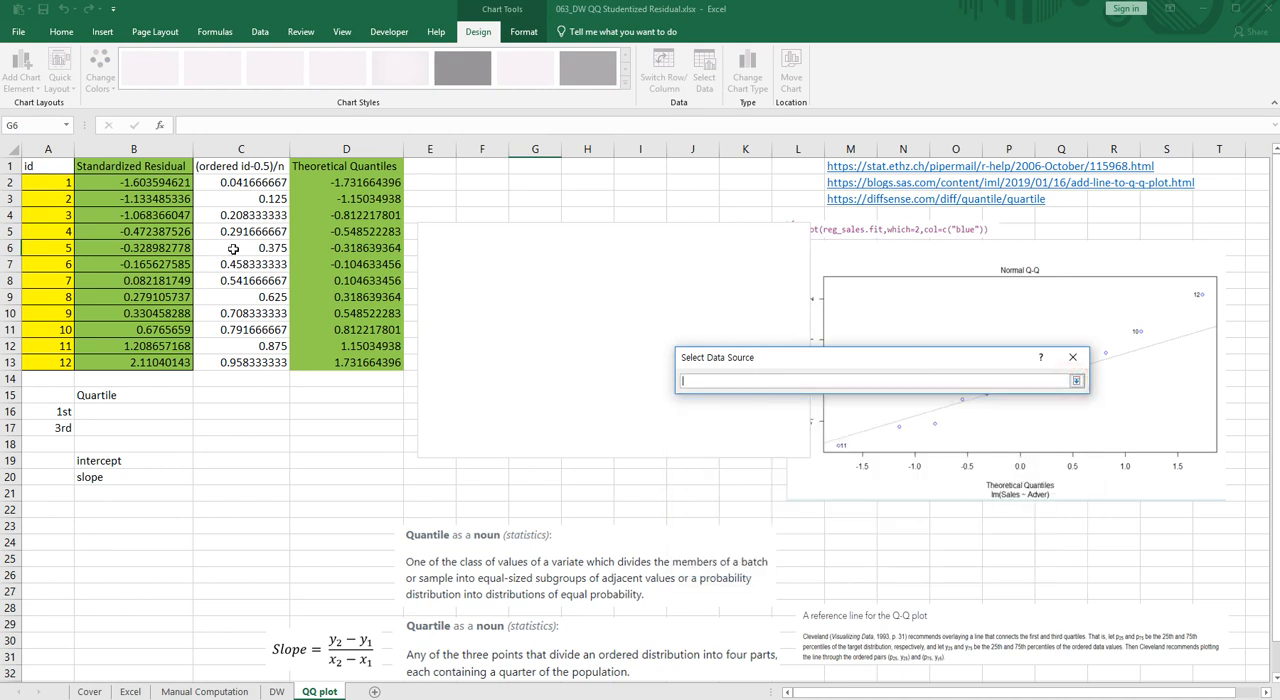
drag(130, 169, 133, 362)
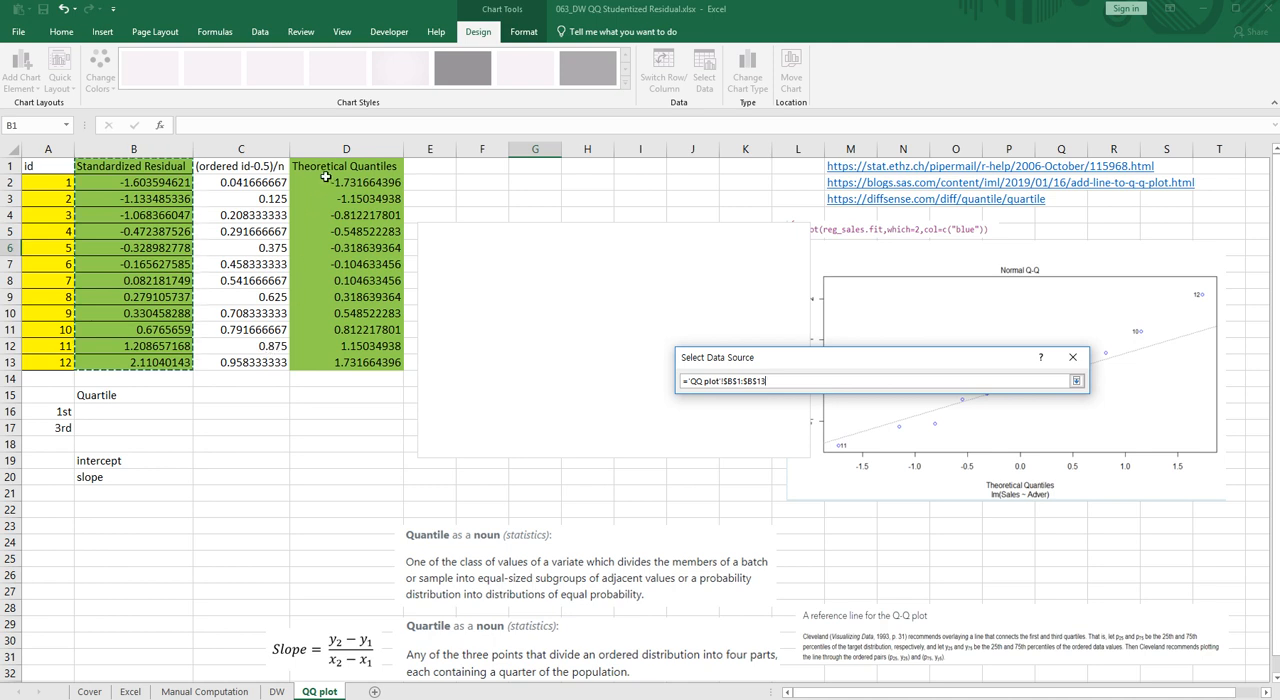
drag(325, 167, 333, 362)
click(1076, 381)
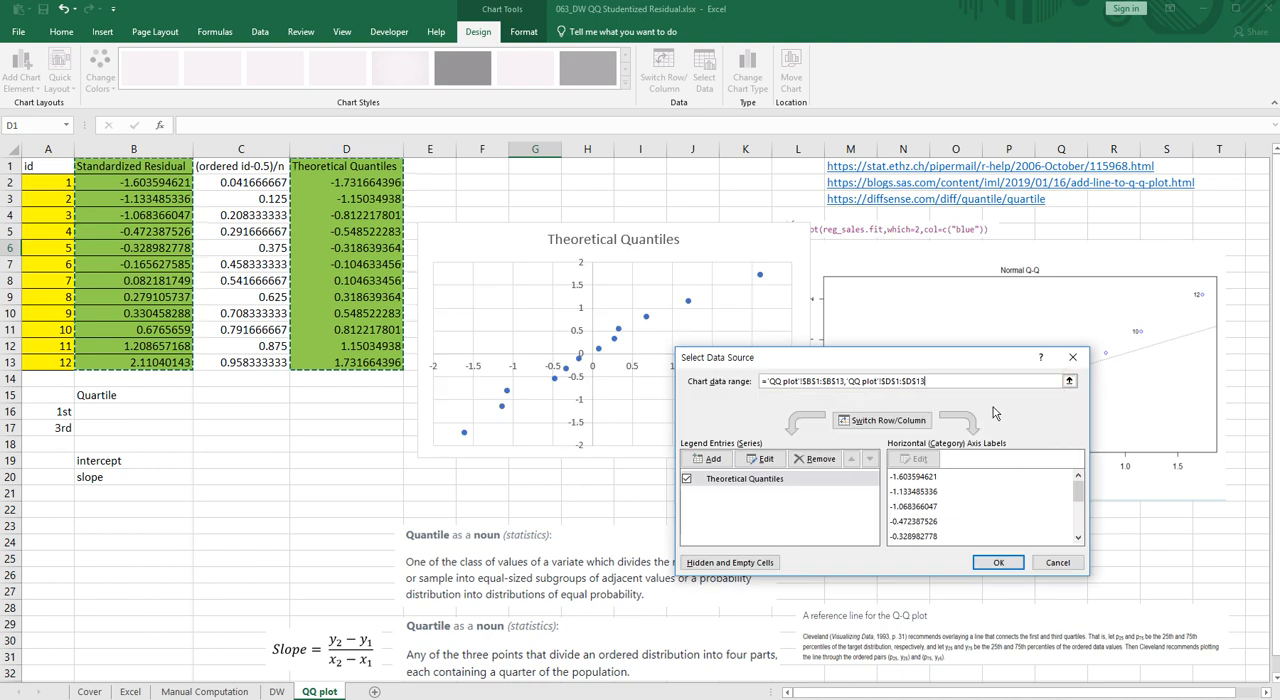
click(998, 563)
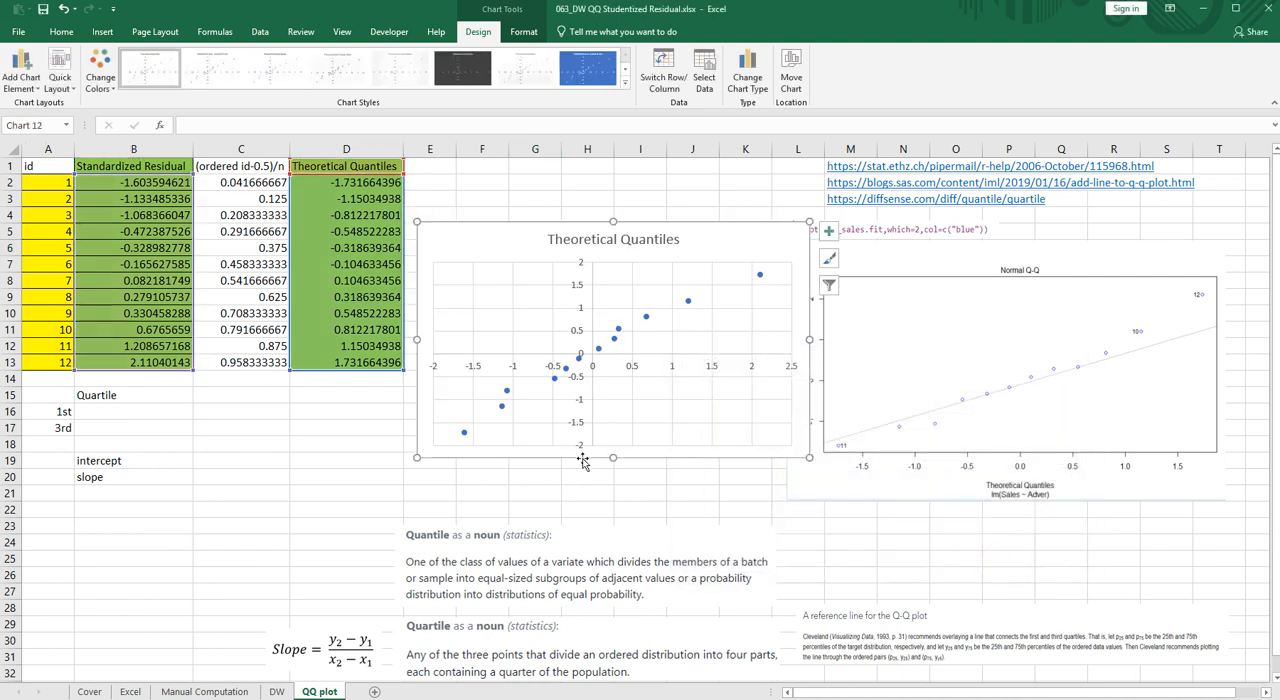
drag(611, 460, 612, 471)
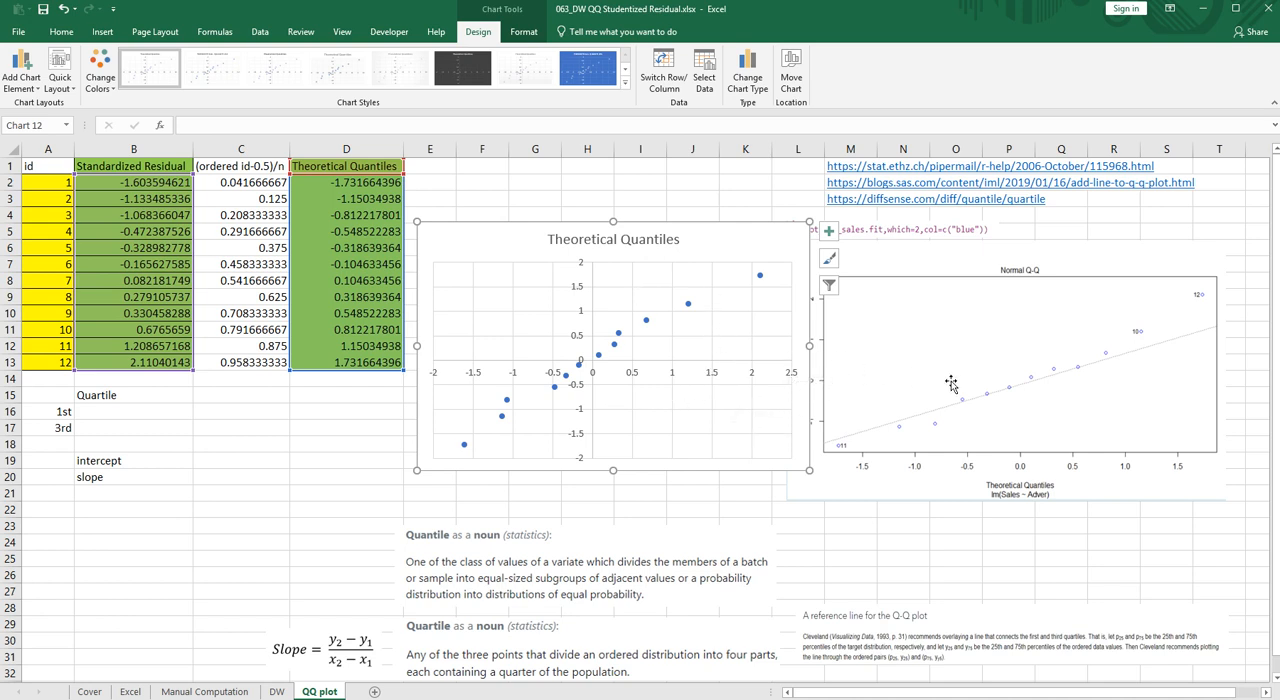
- Edit the chart's series so the X values are D2:D13 and the Y values are B2:B13 of the QQ plot sheet
click(255, 411)
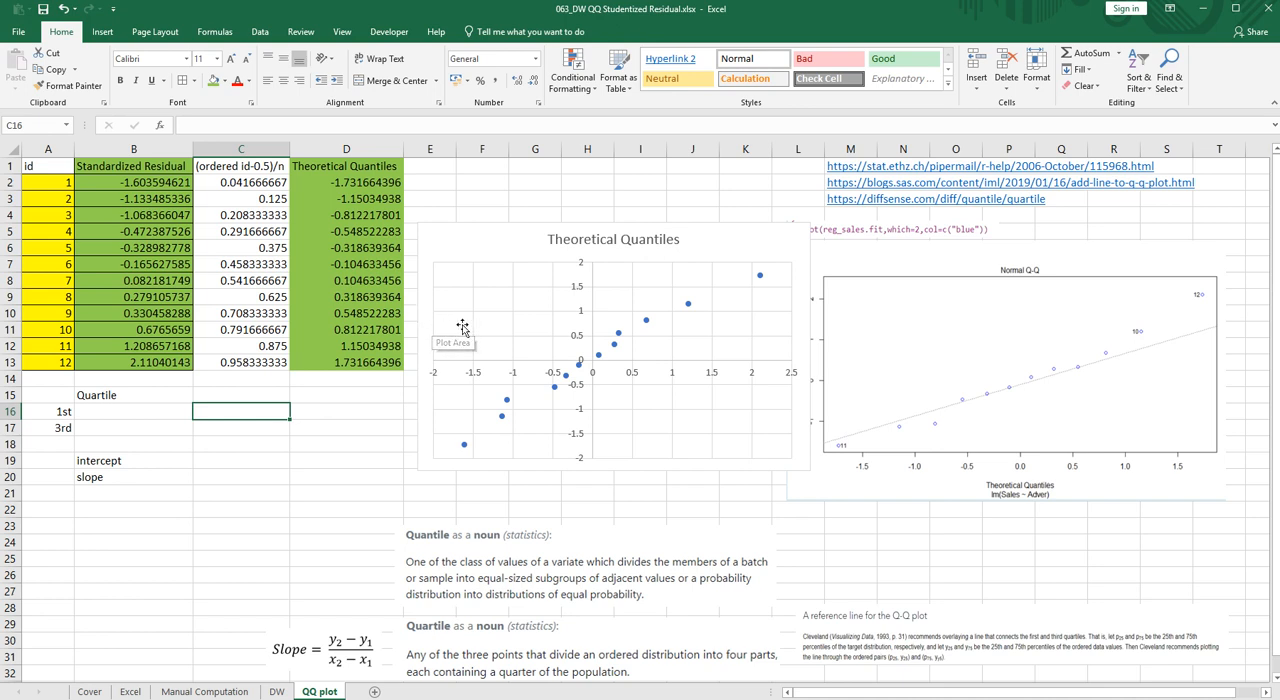
right_click(502, 326)
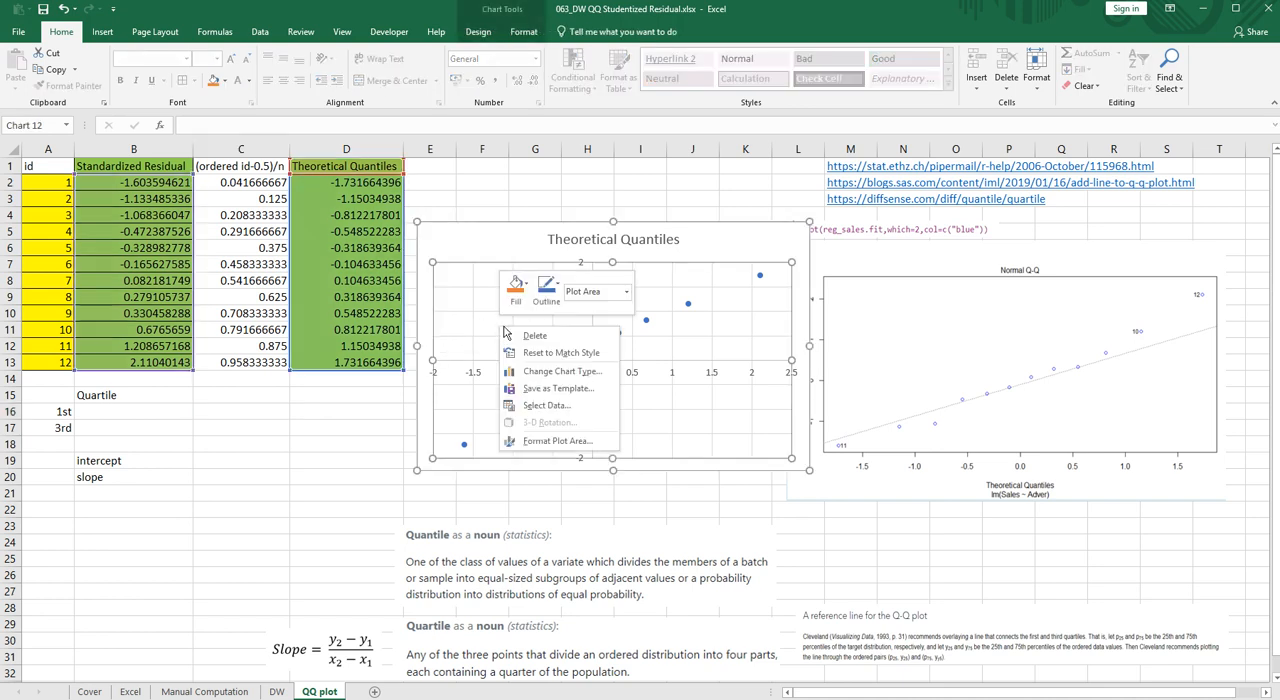
click(547, 405)
click(760, 462)
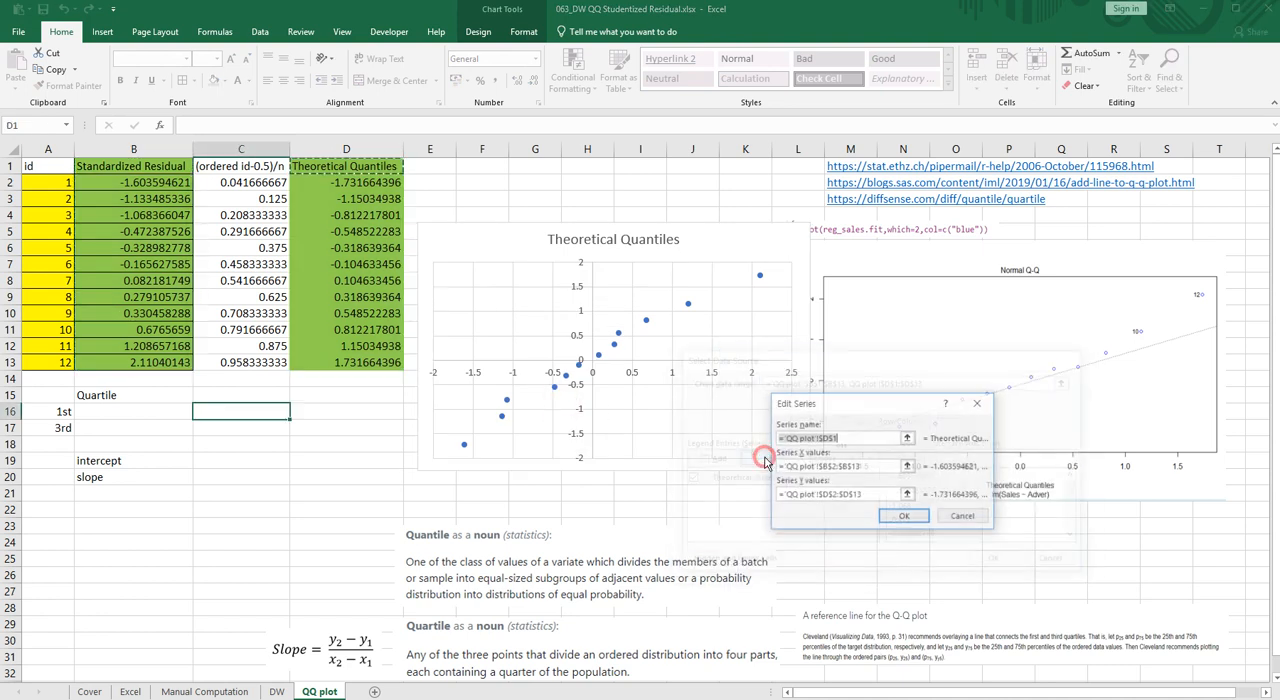
click(907, 466)
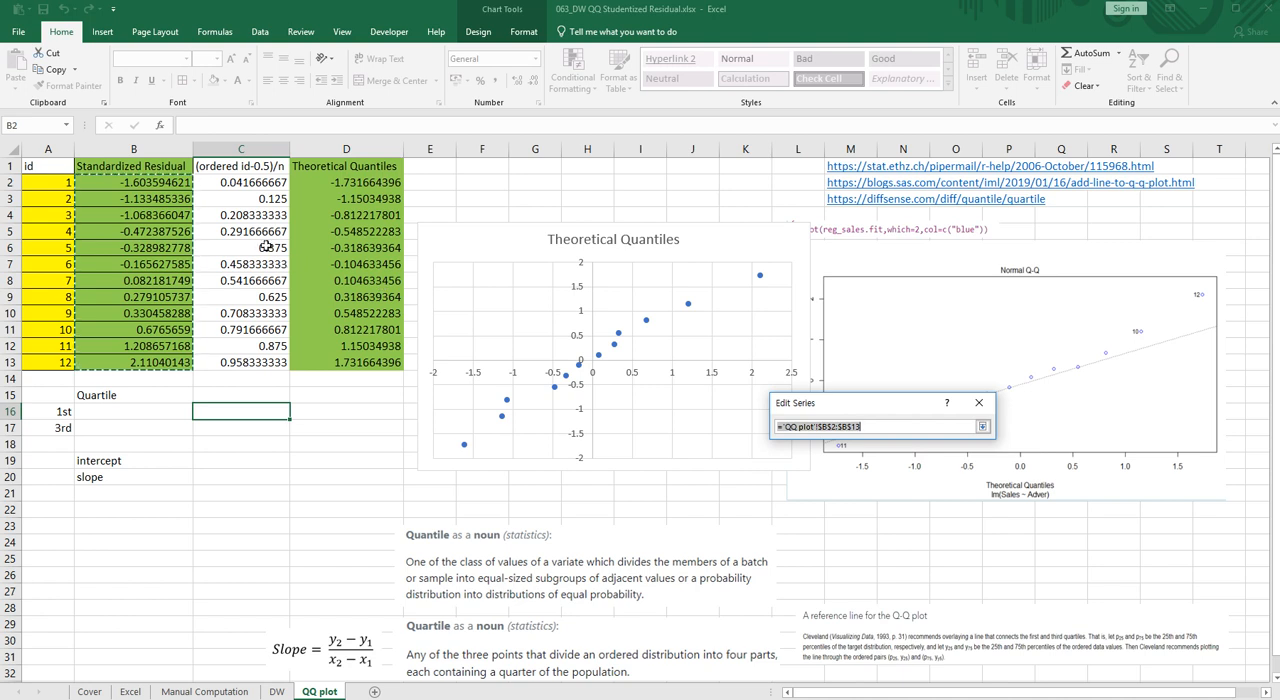
drag(314, 184, 324, 364)
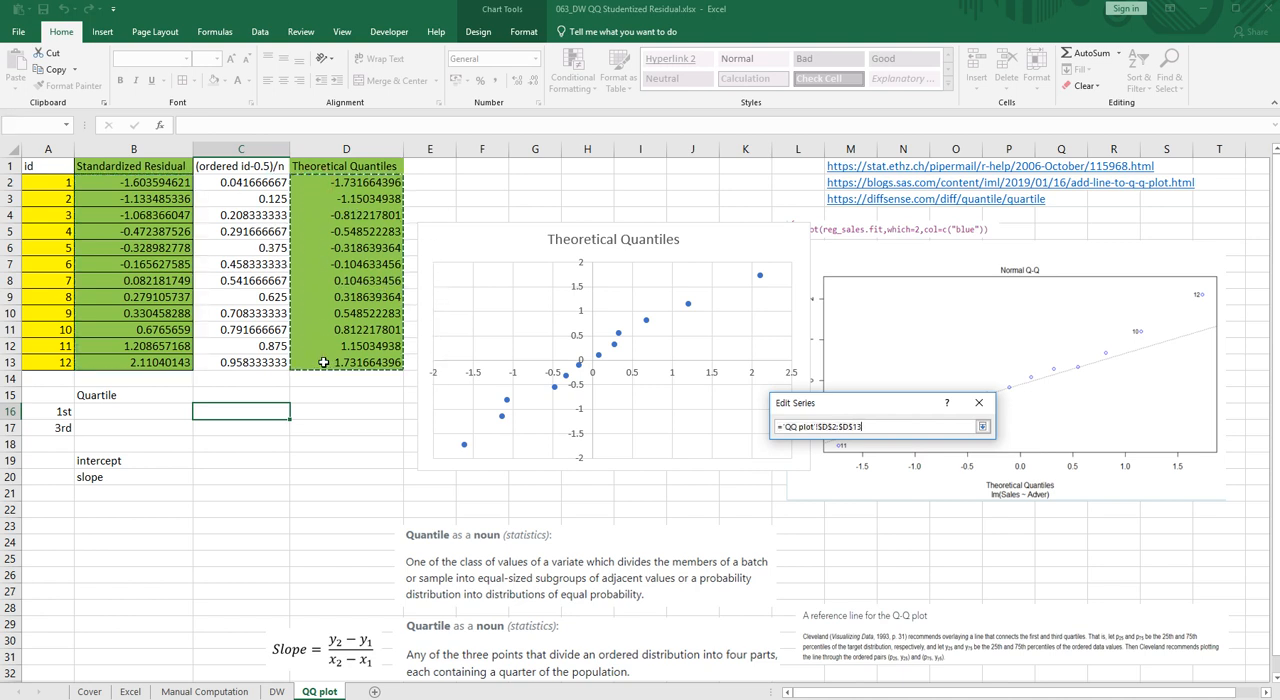
click(982, 426)
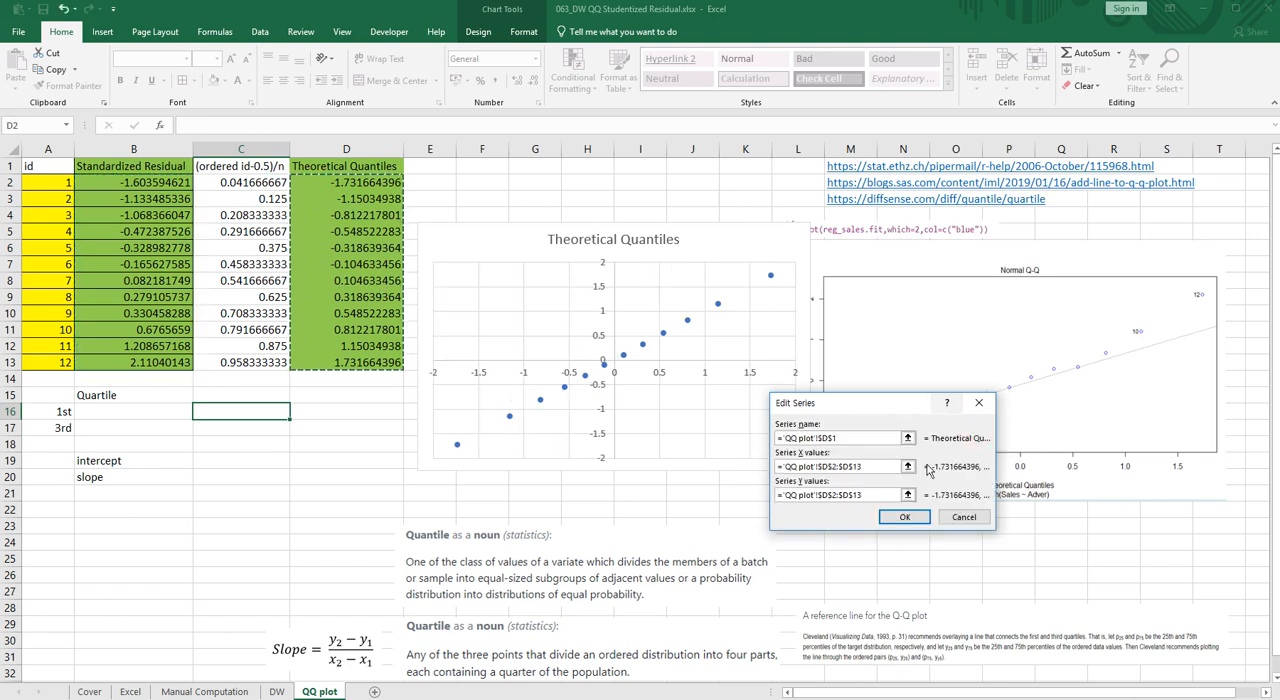
click(907, 494)
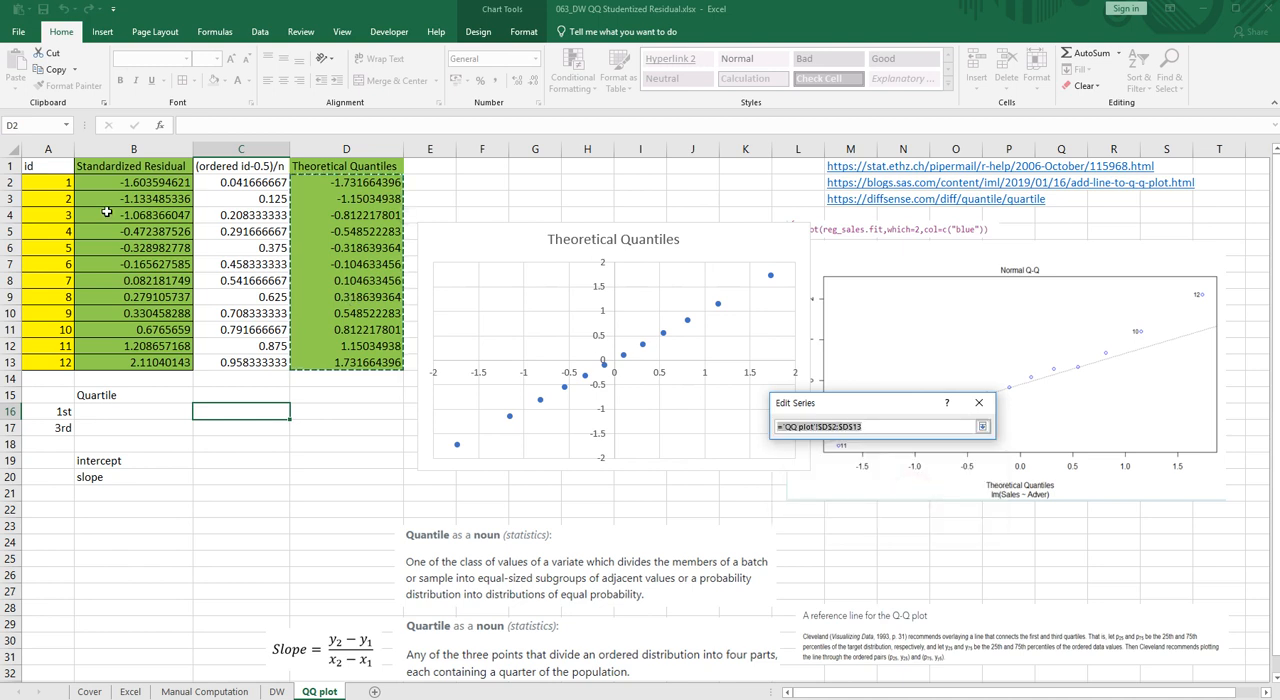
drag(110, 184, 125, 363)
click(983, 427)
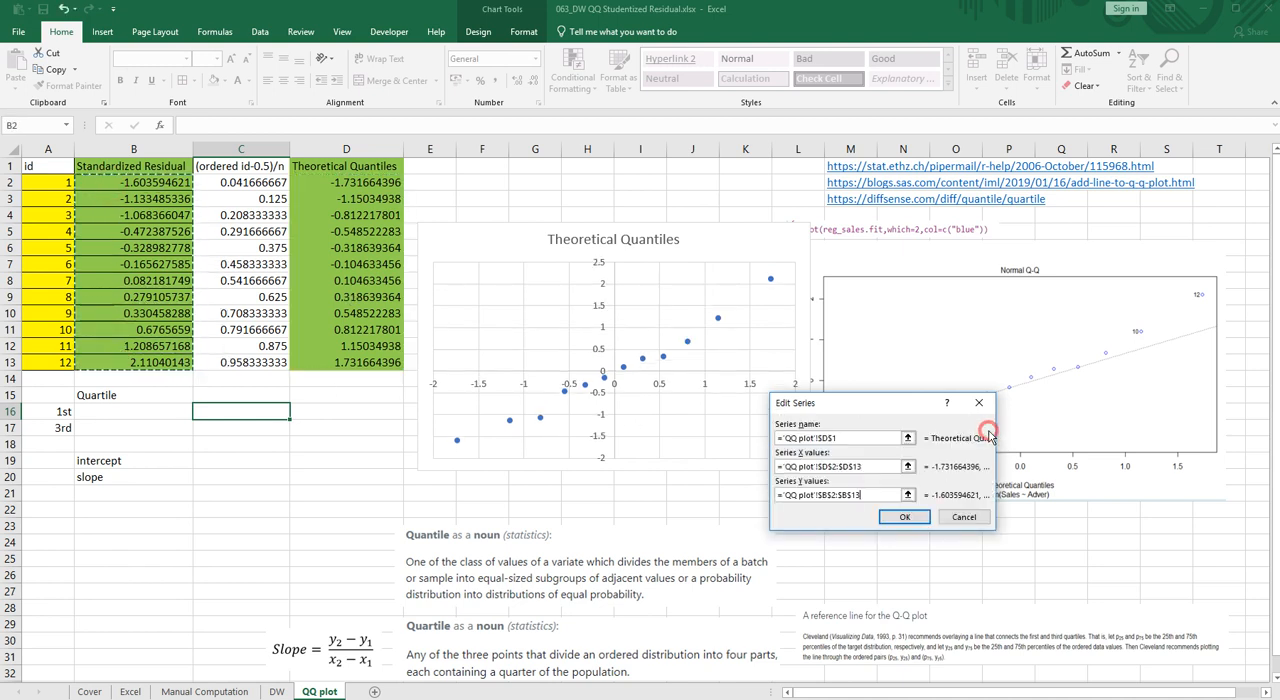
click(902, 517)
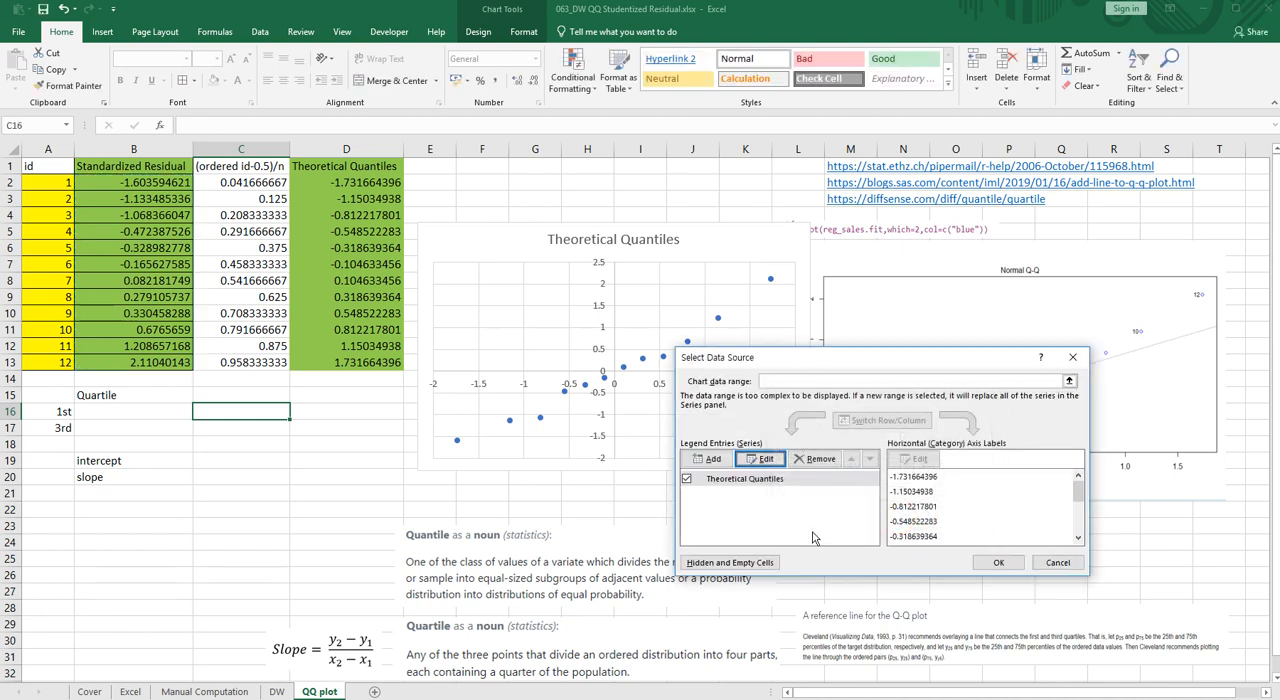
click(993, 562)
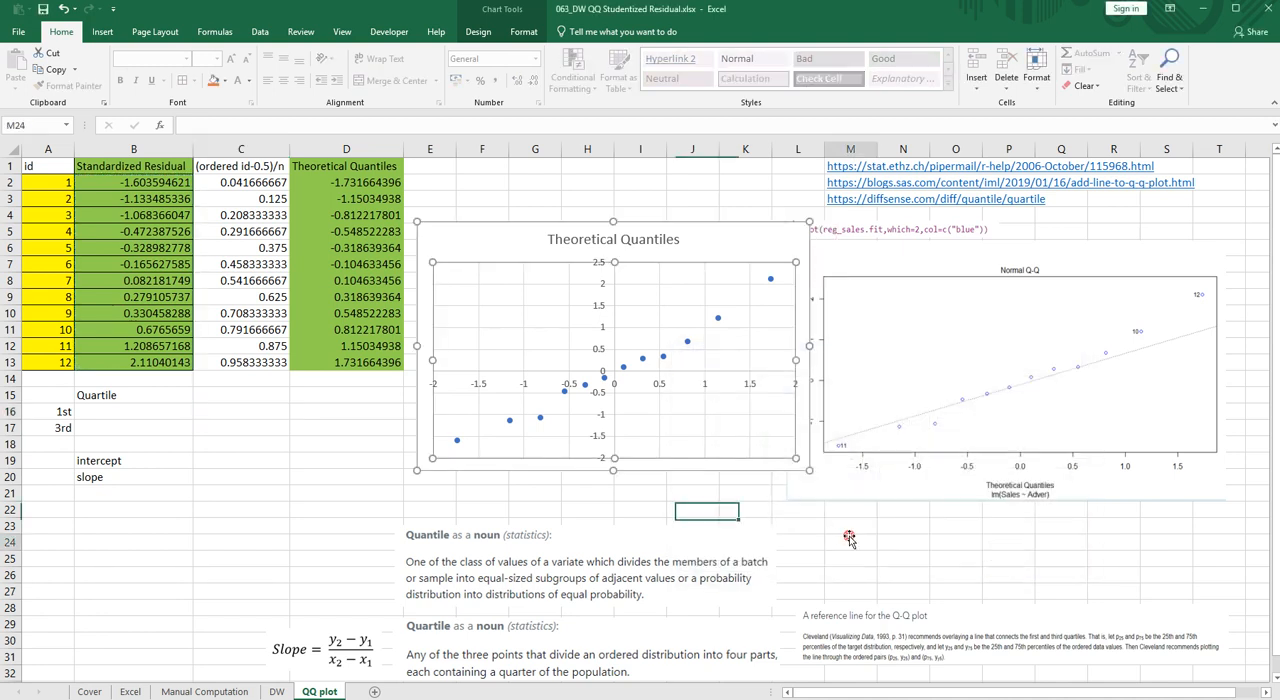
- Remove the scatter chart's gridlines and shrink the chart so it no longer overlaps the picture of R's Q-Q plot
click(706, 437)
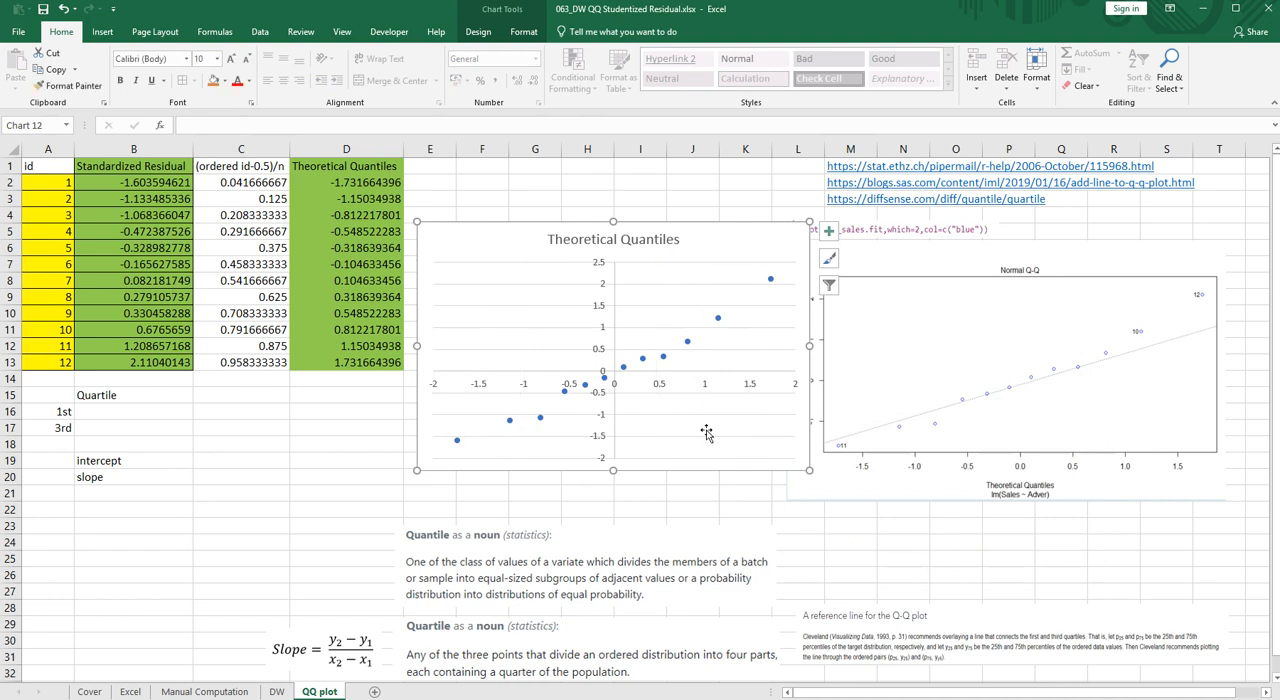
key(Delete)
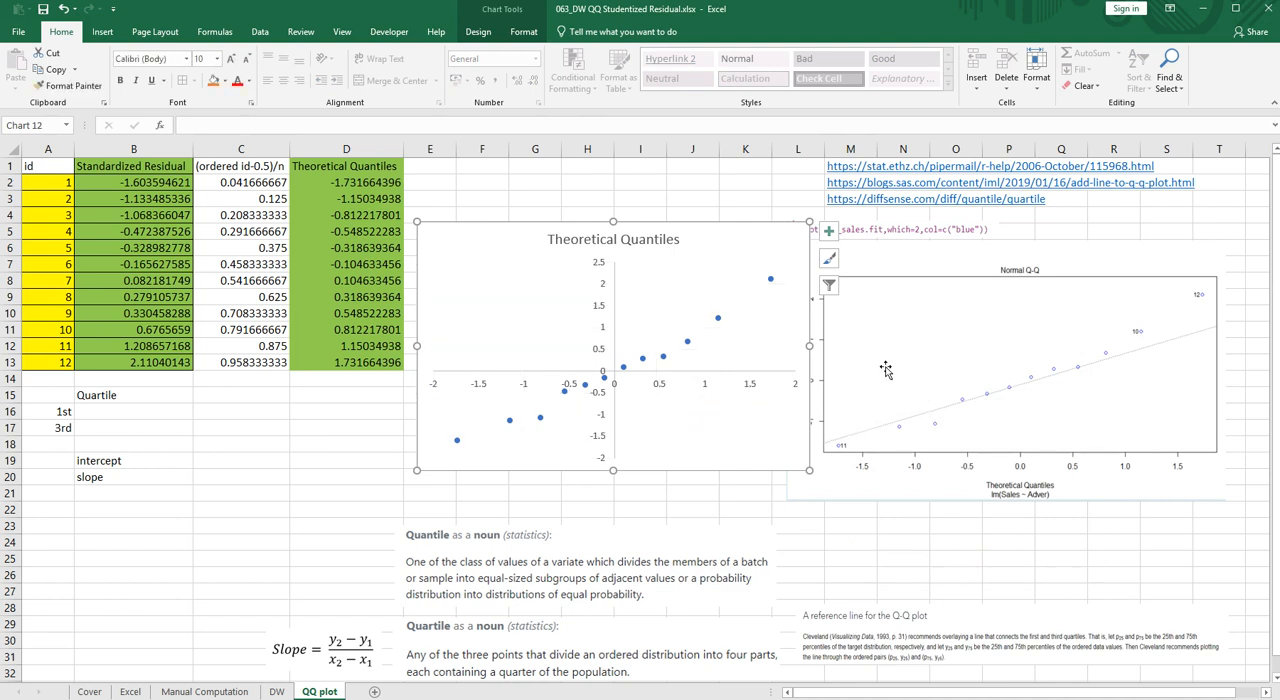
drag(809, 221, 784, 250)
click(866, 561)
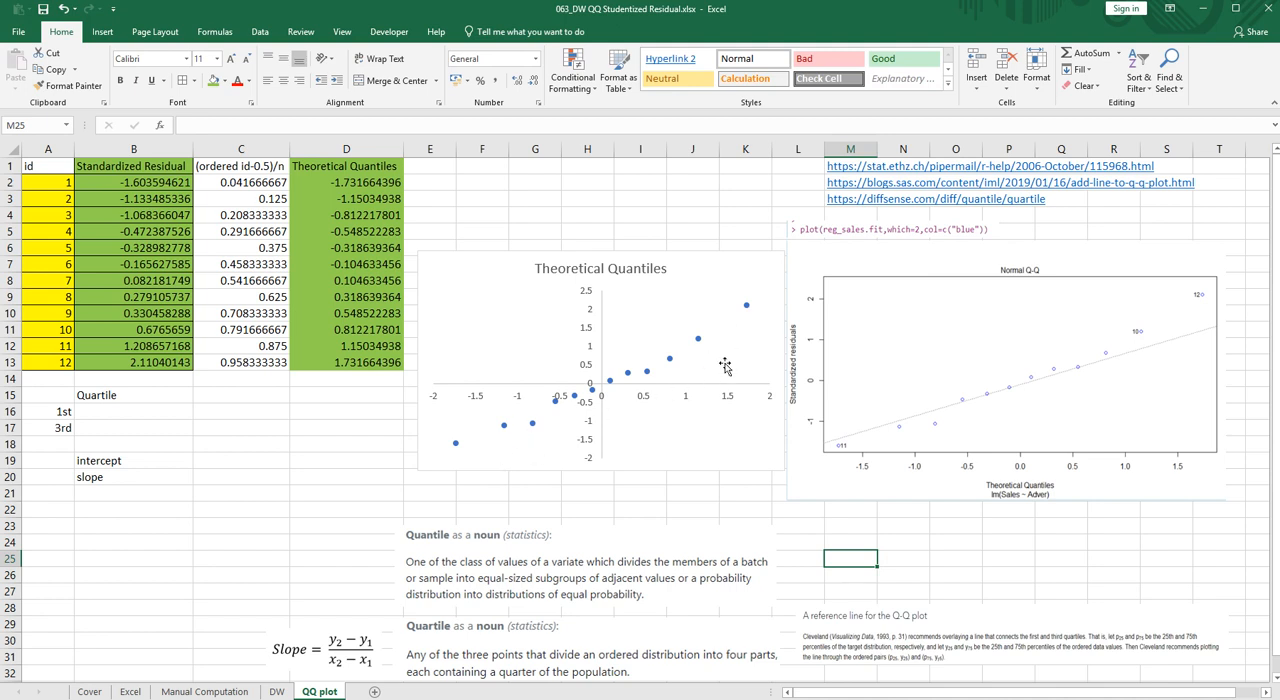
- Enlarge the picture explaining the Q-Q plot reference line and move it slightly up, below the R plot
click(880, 610)
drag(797, 602, 777, 571)
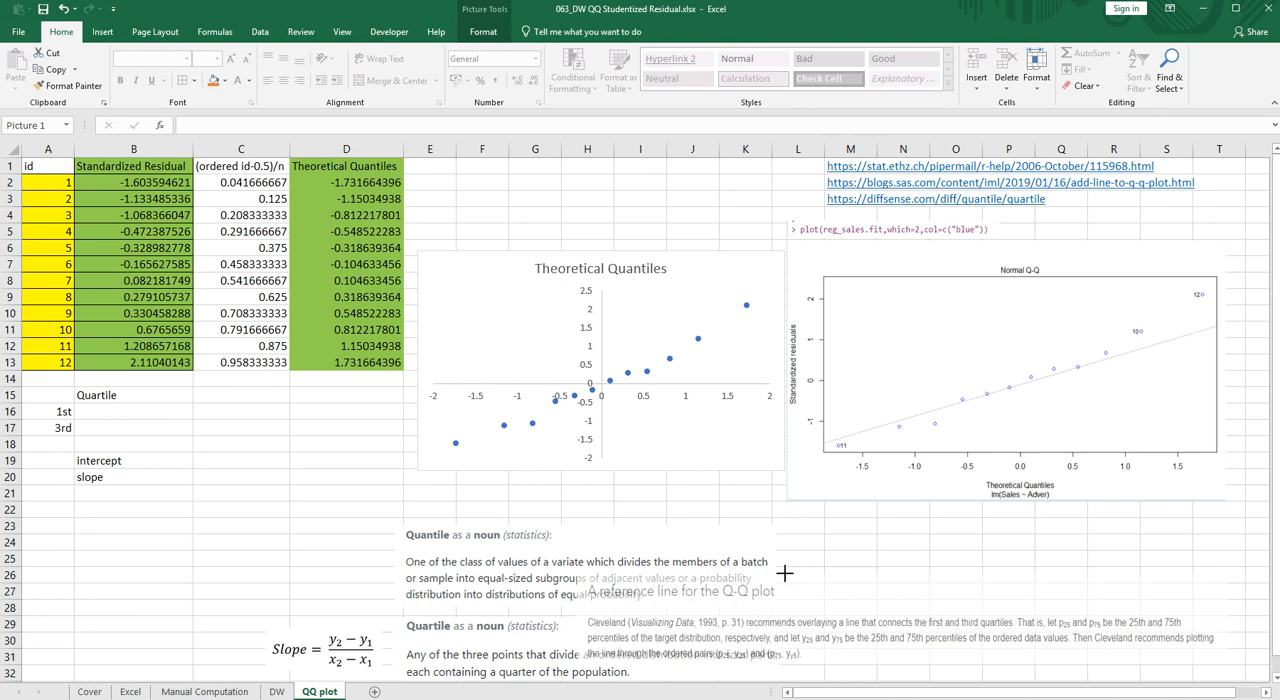
right_click(914, 628)
click(964, 507)
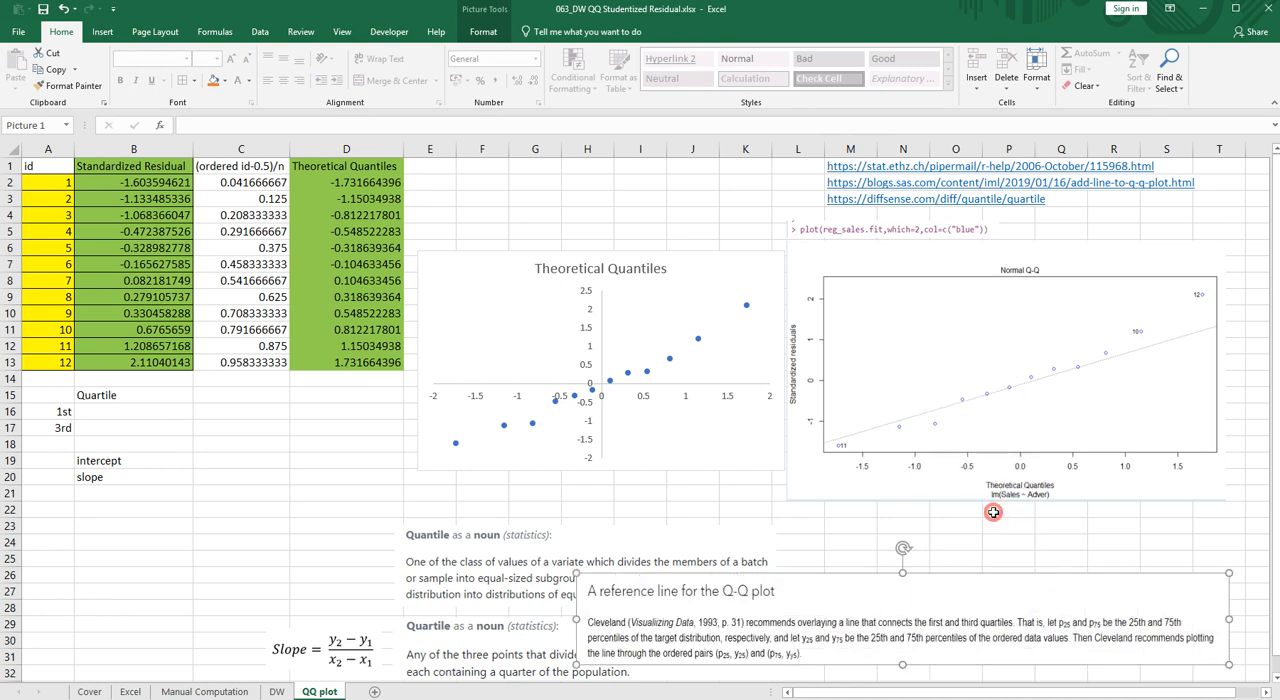
drag(928, 620, 937, 598)
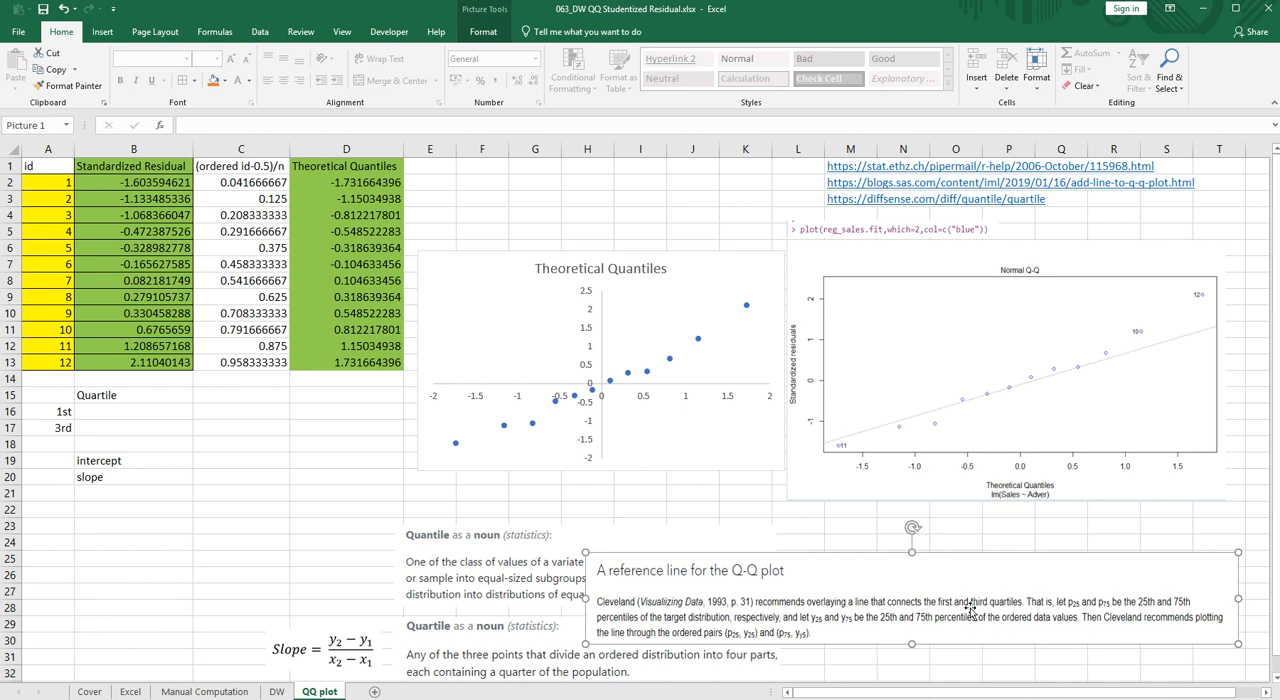
click(160, 477)
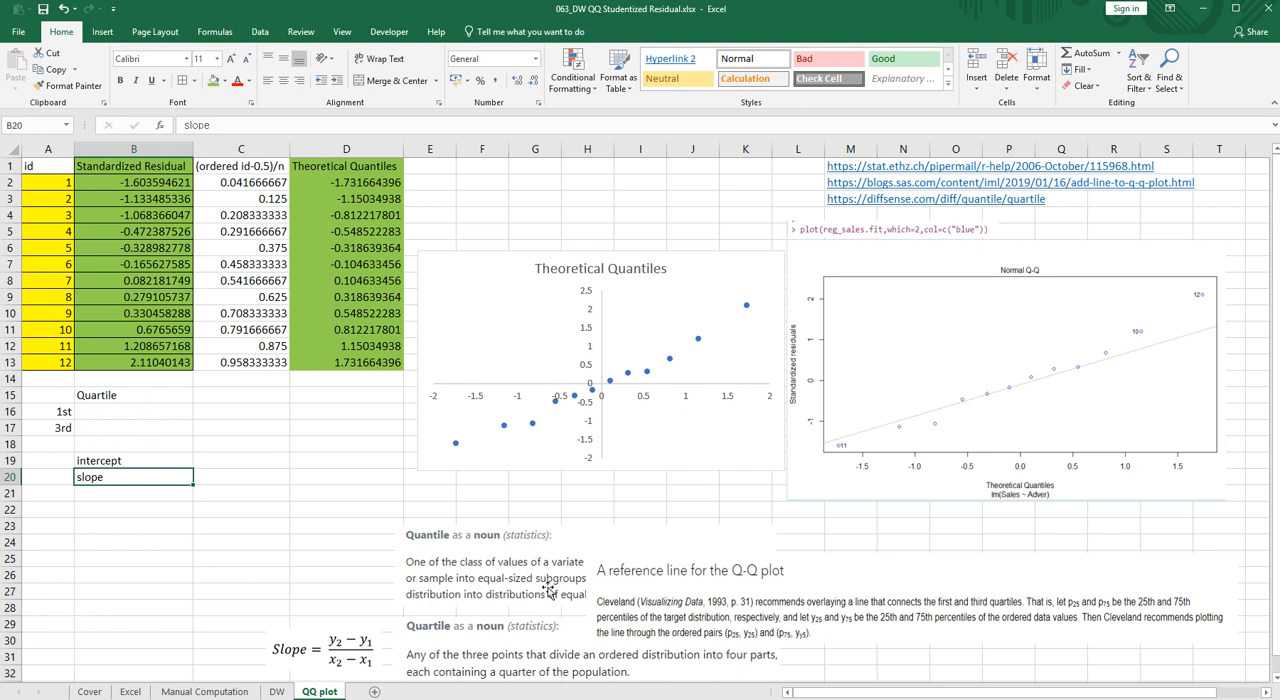
- Calculate the first quartile of the standardized residuals in B16 with =QUARTILE.INC(B2:B13,1)
click(140, 417)
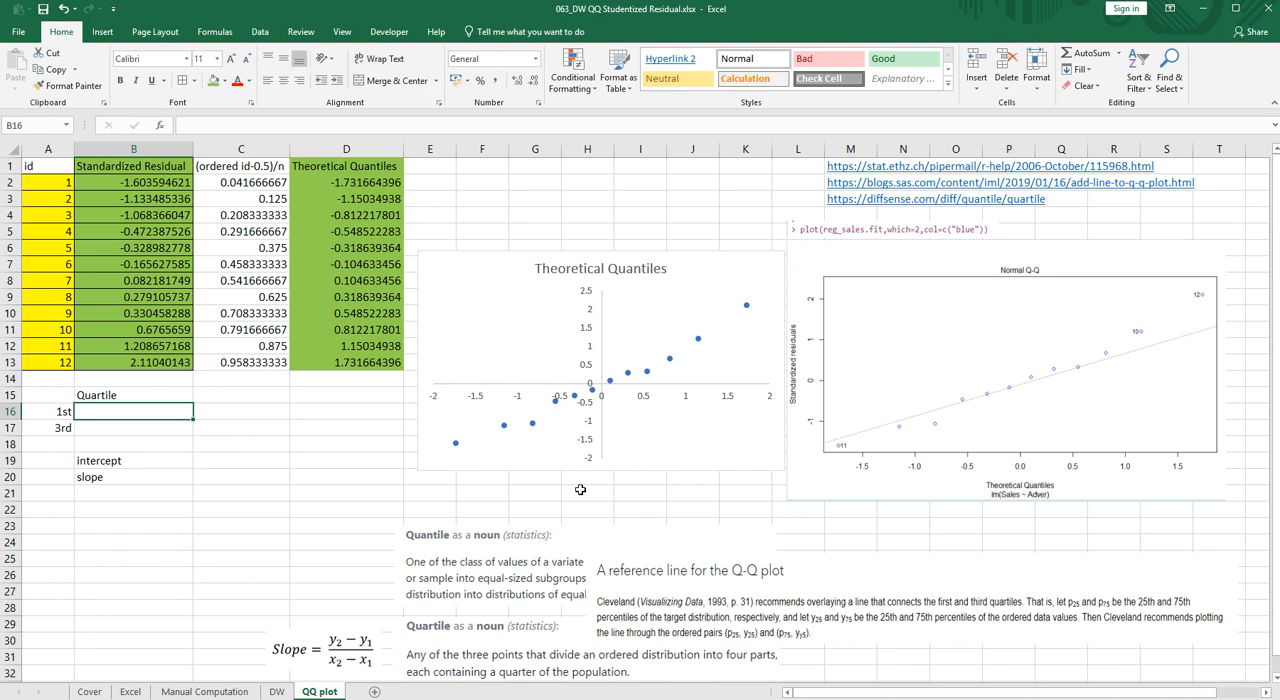
text(=)
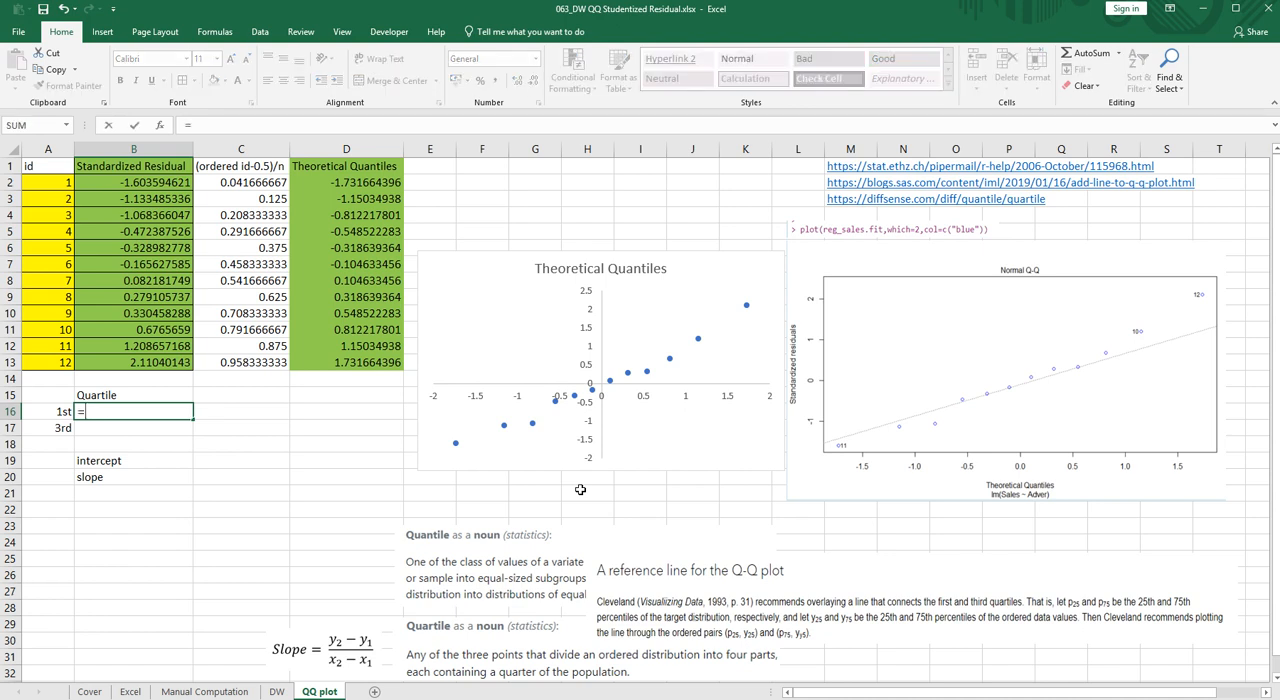
text(quartile)
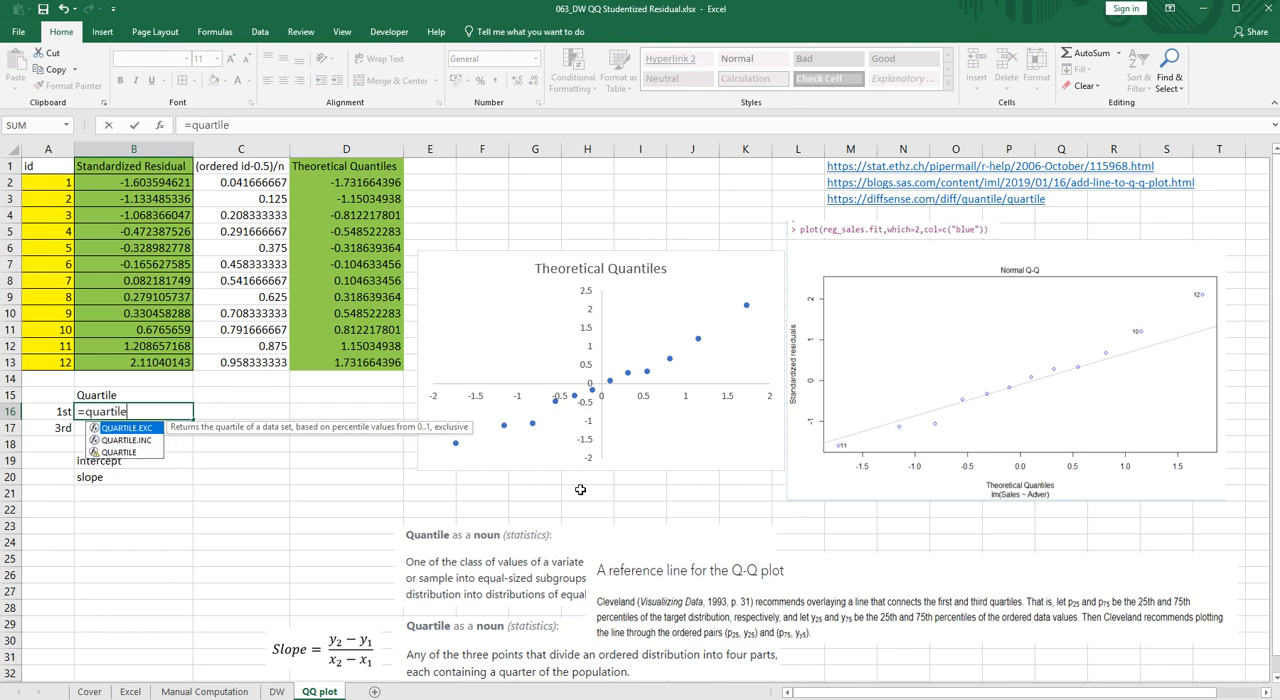
text(.inc()
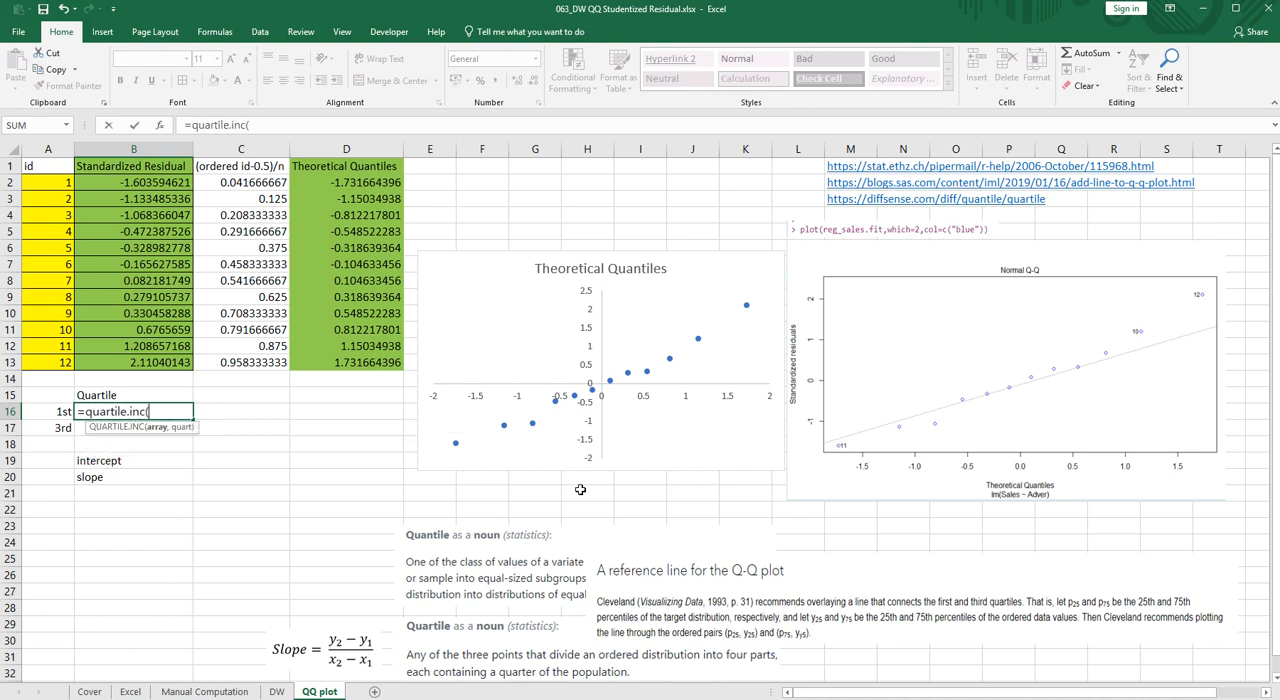
drag(167, 186, 150, 362)
text(,1))
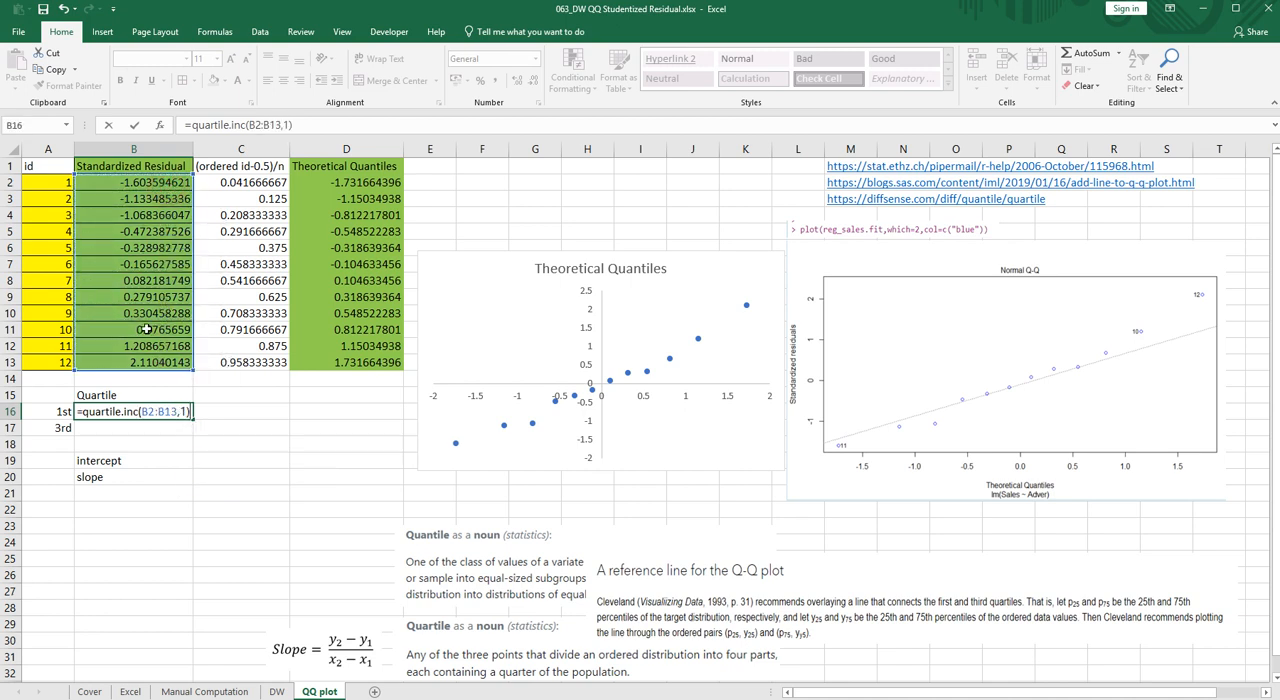
key(Return)
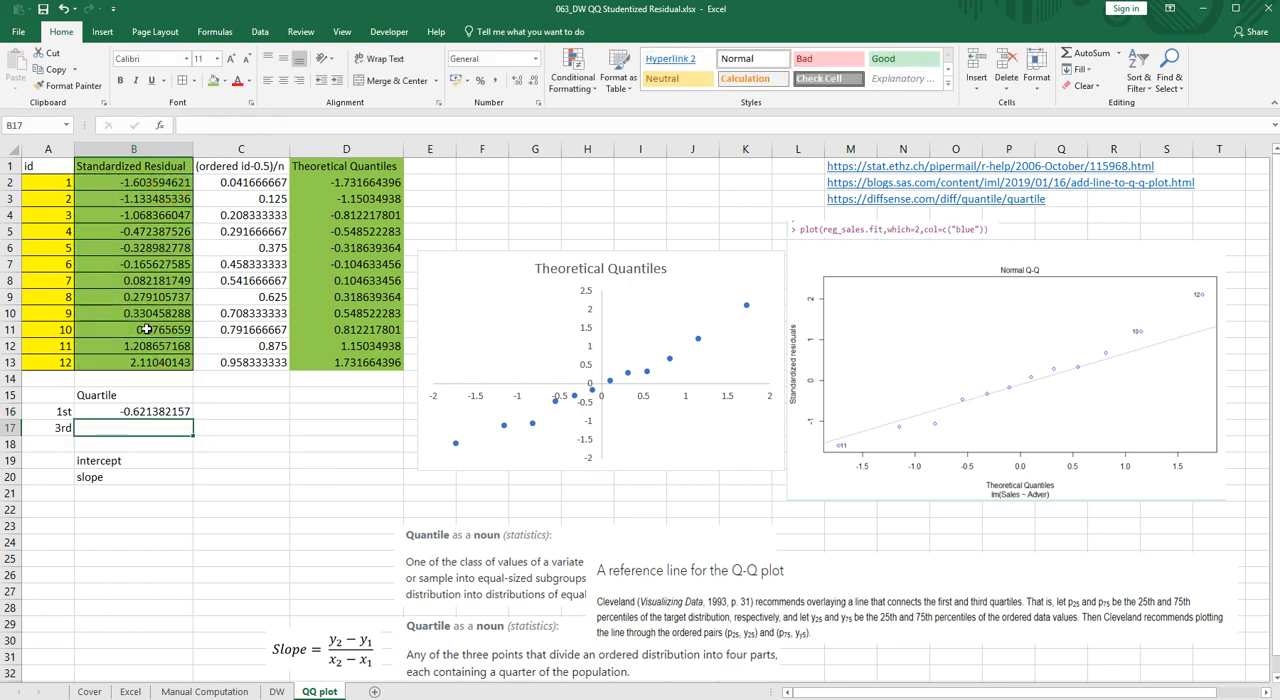
- Calculate the third quartile of the standardized residuals in B17 with =QUARTILE.INC(B2:B13,3)
text(=)
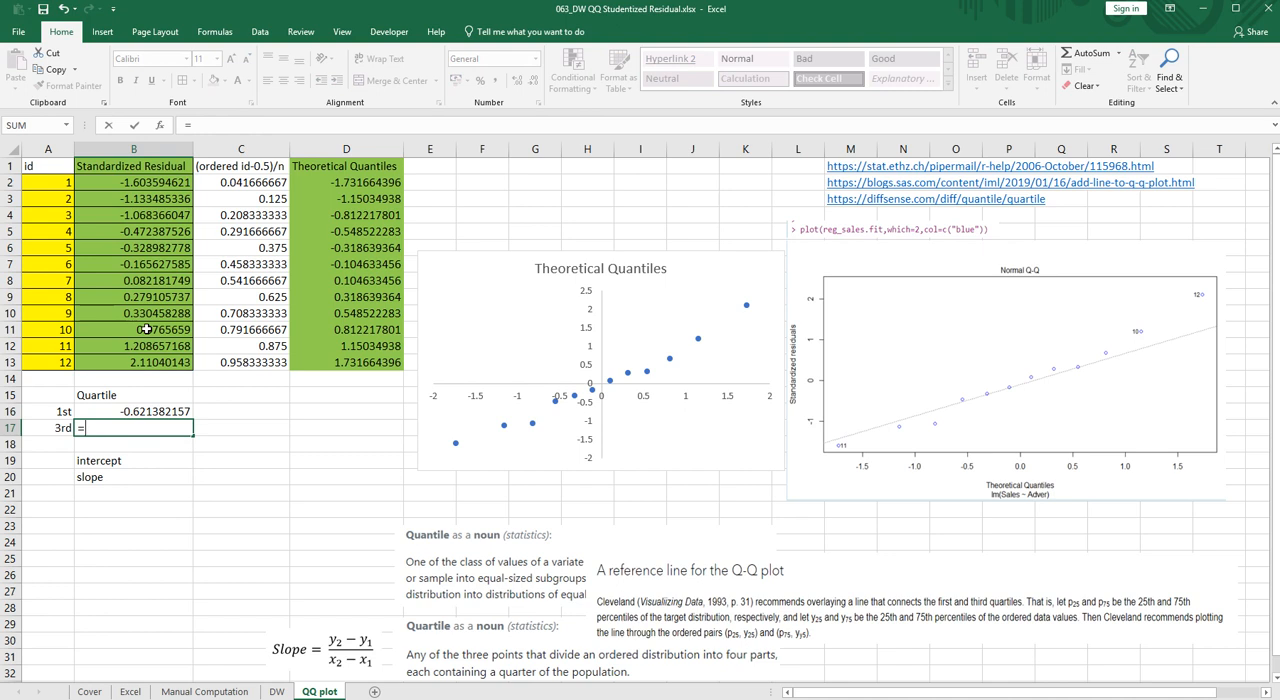
text(quart)
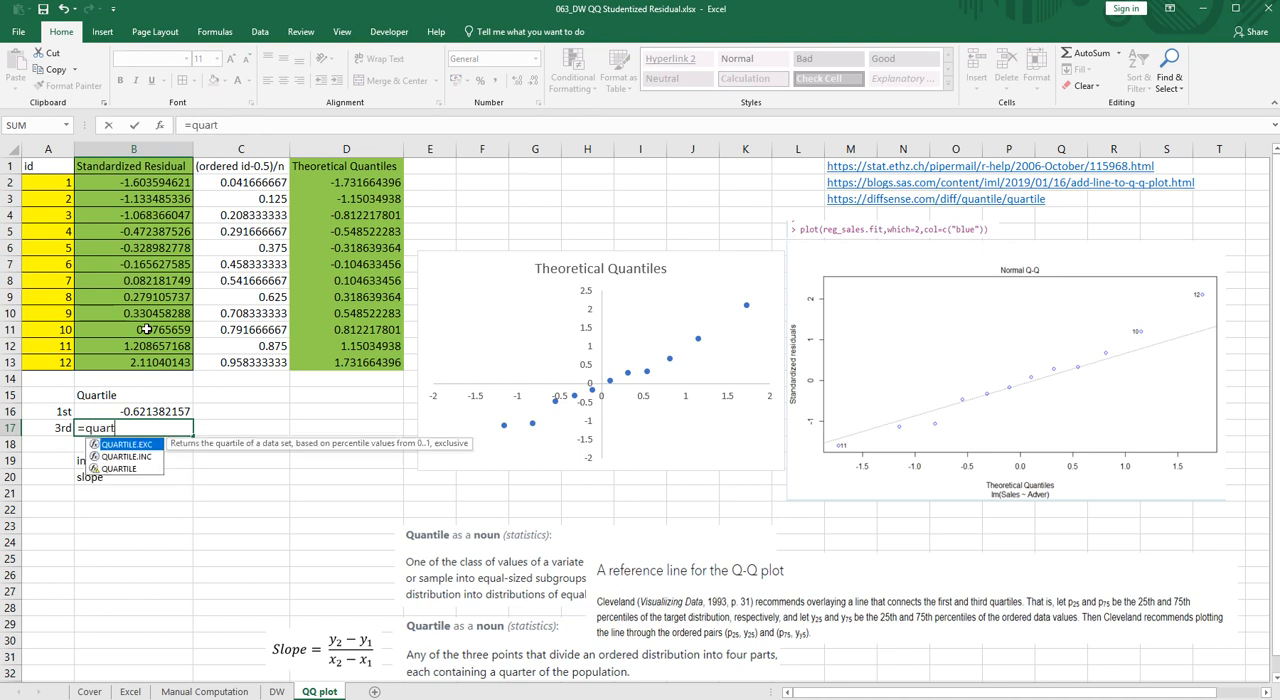
text(ile.inc)
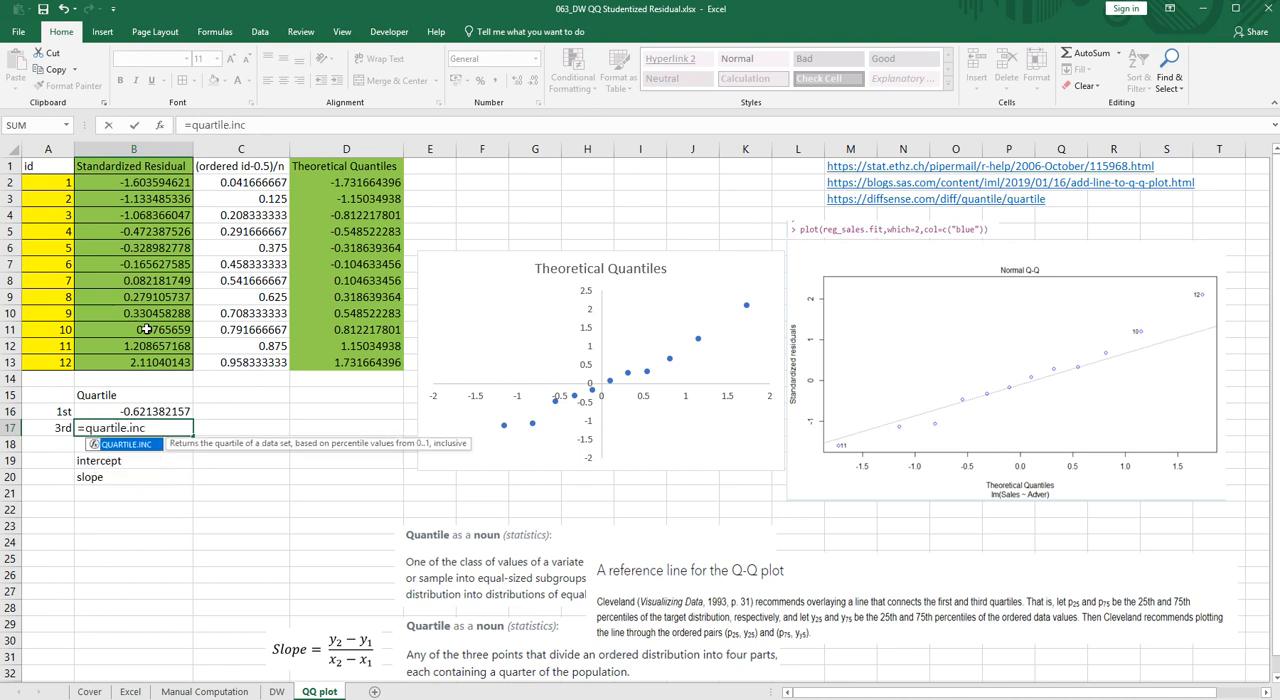
text(()
drag(165, 181, 165, 362)
text(,3)
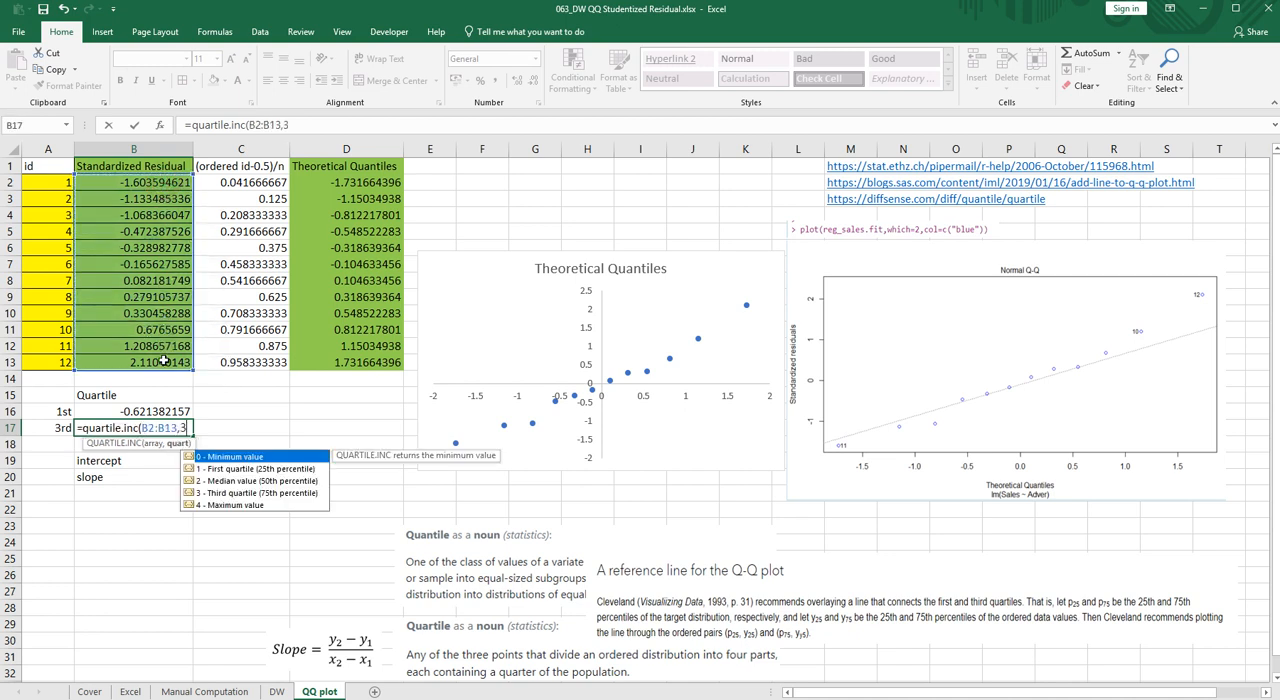
key(Return)
- Enter the quartile probabilities 0.25 in C16 and 0.75 in C17
key(Up)
key(Up)
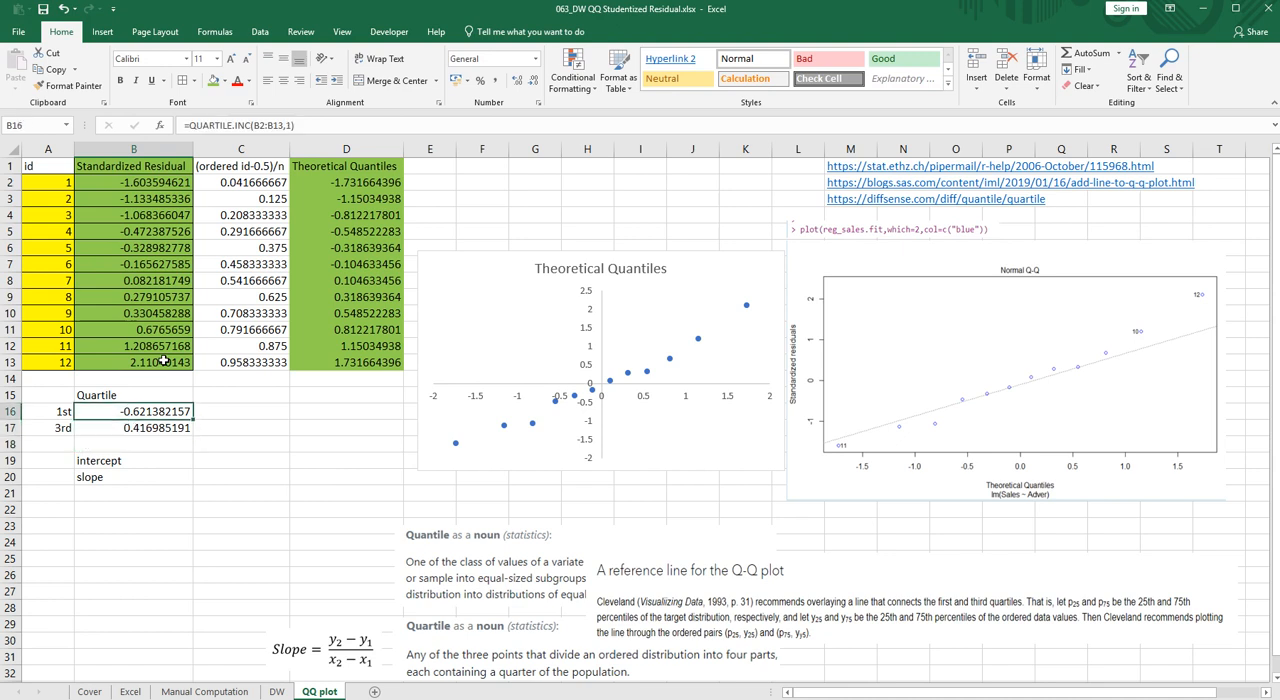
key(Right)
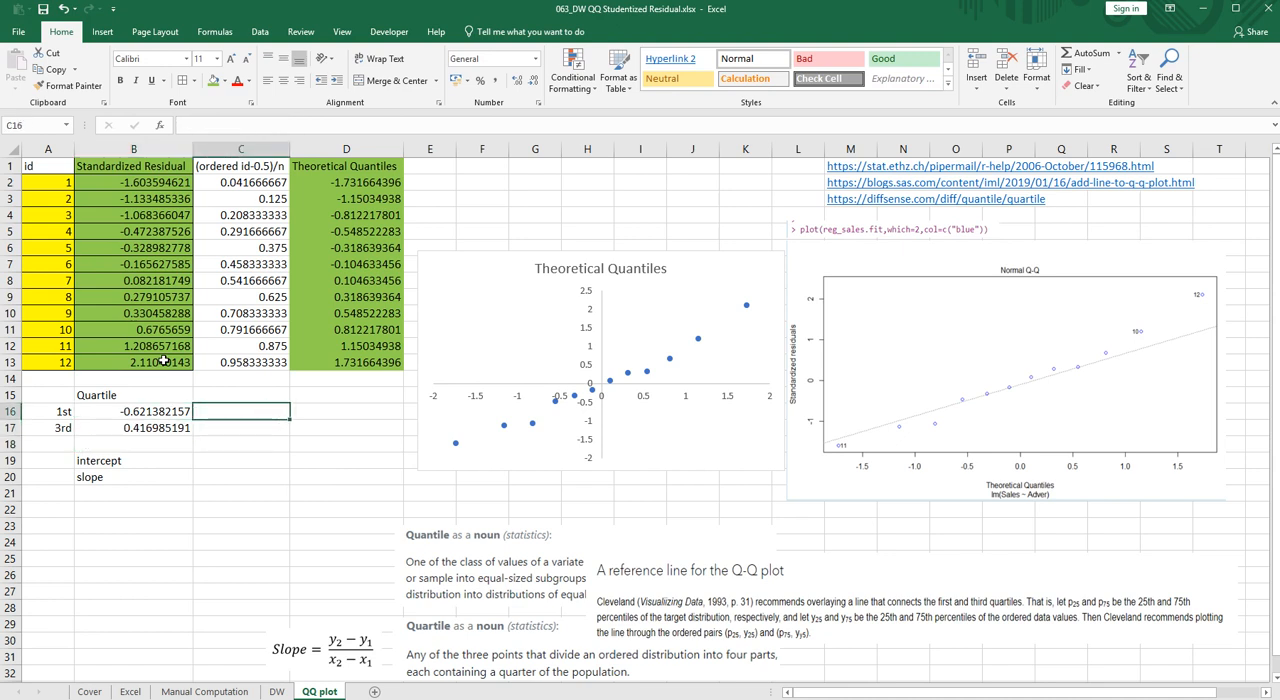
text(0.25)
key(Return)
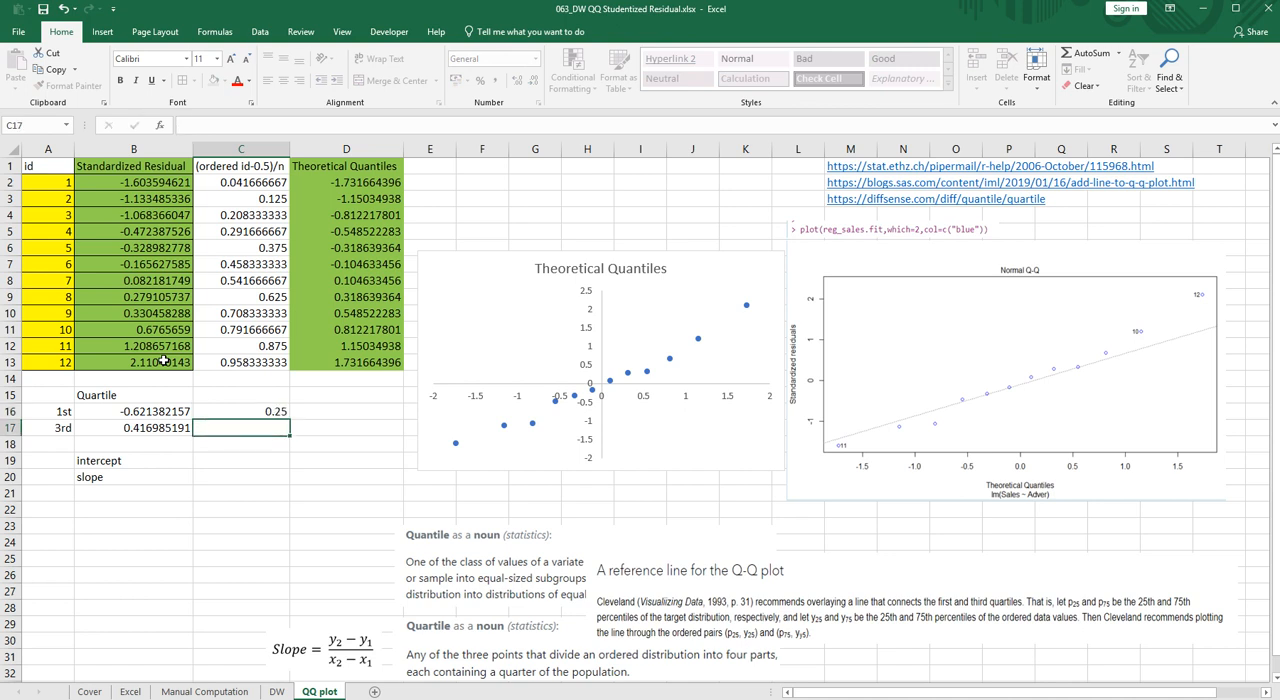
text(0.75)
key(Return)
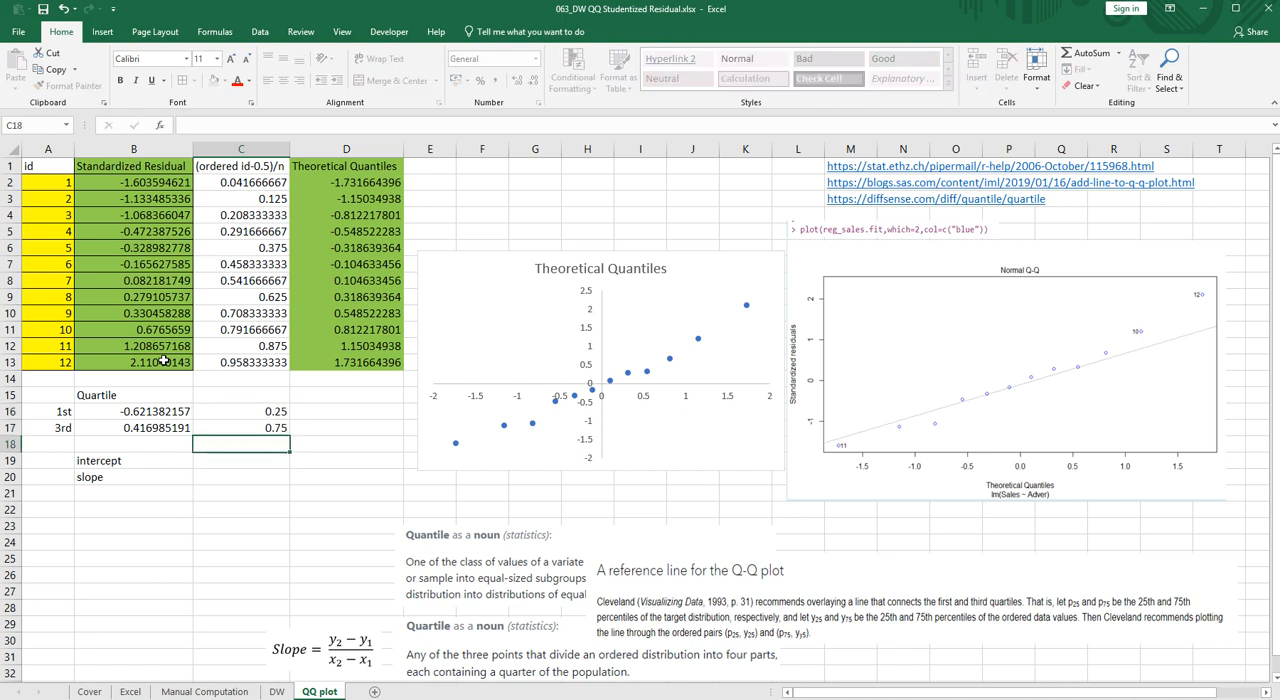
- Copy the NORM.S.INV formula from D13 into D16:D17 to get the theoretical quantiles of the two quartiles
key(Up)
key(Up)
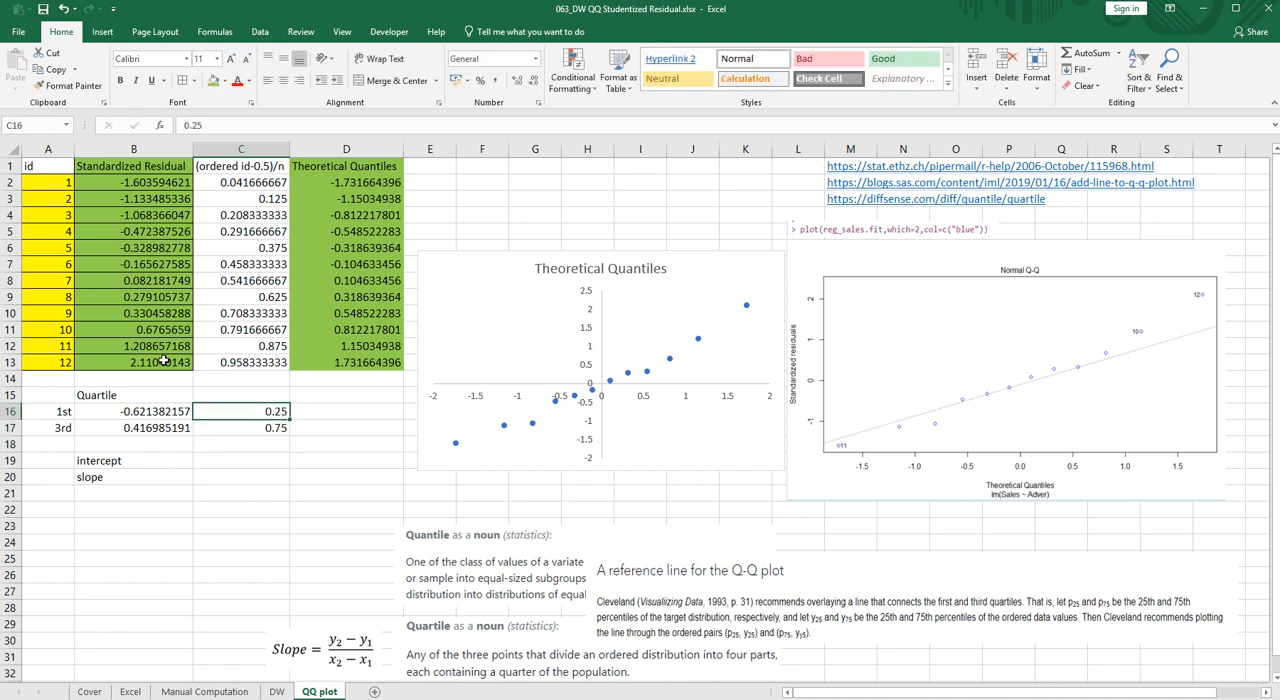
key(Right)
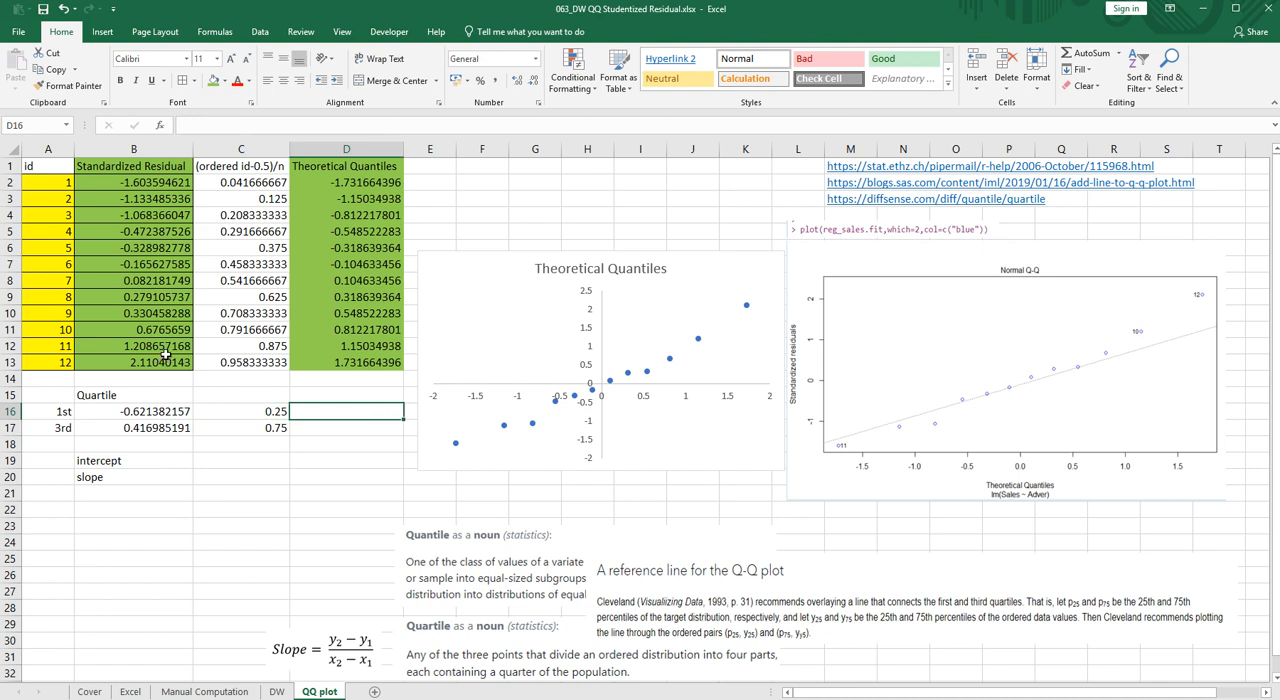
click(342, 362)
key(ctrl+c)
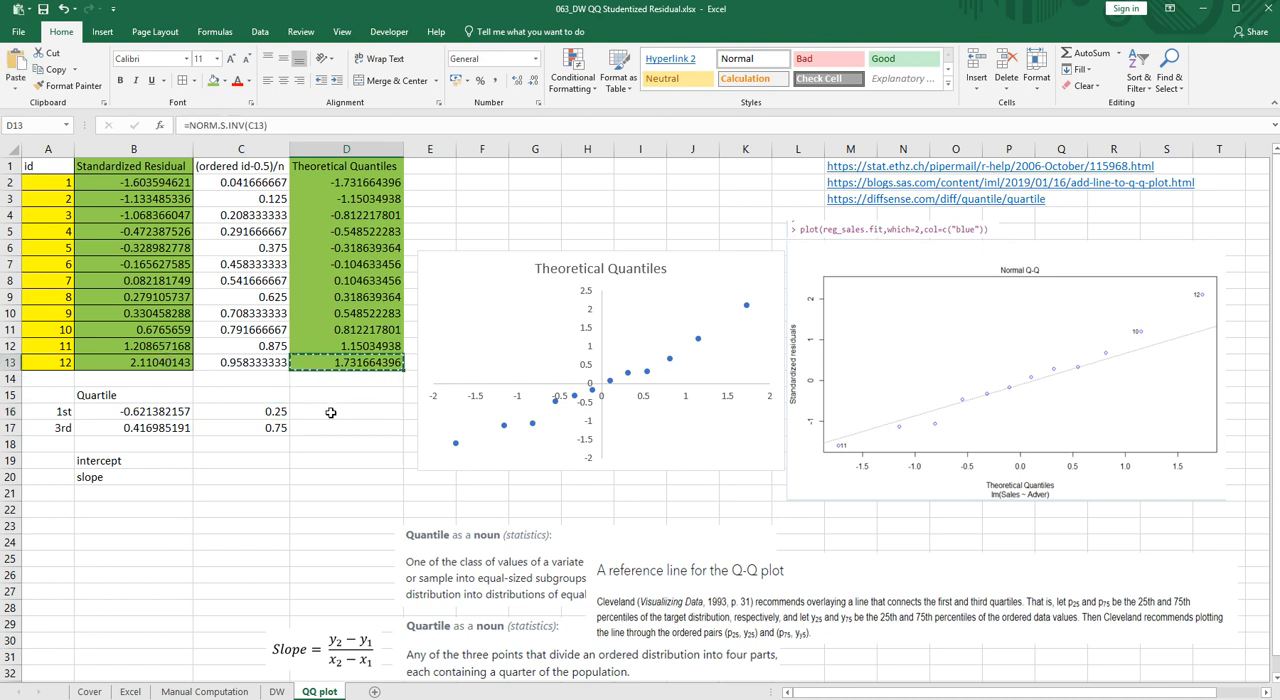
drag(329, 411, 329, 427)
key(ctrl+v)
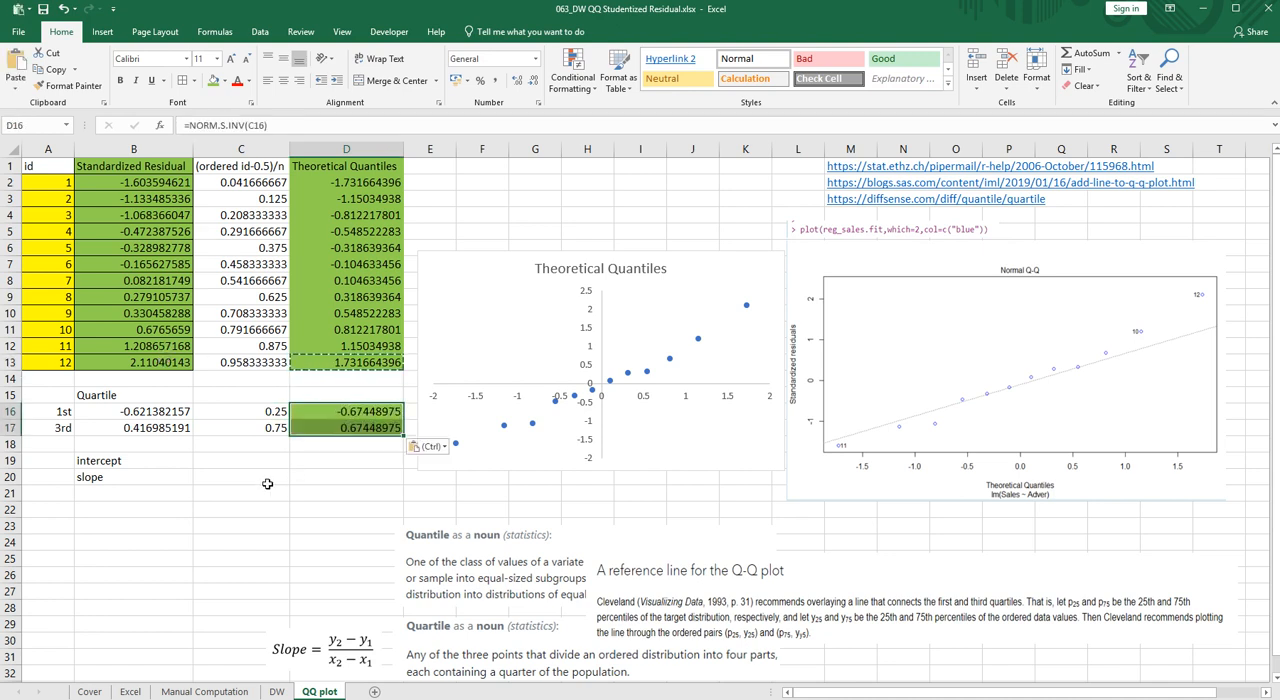
- Move the slope formula picture up to just below the intercept and slope rows, around rows 23 to 25
click(226, 522)
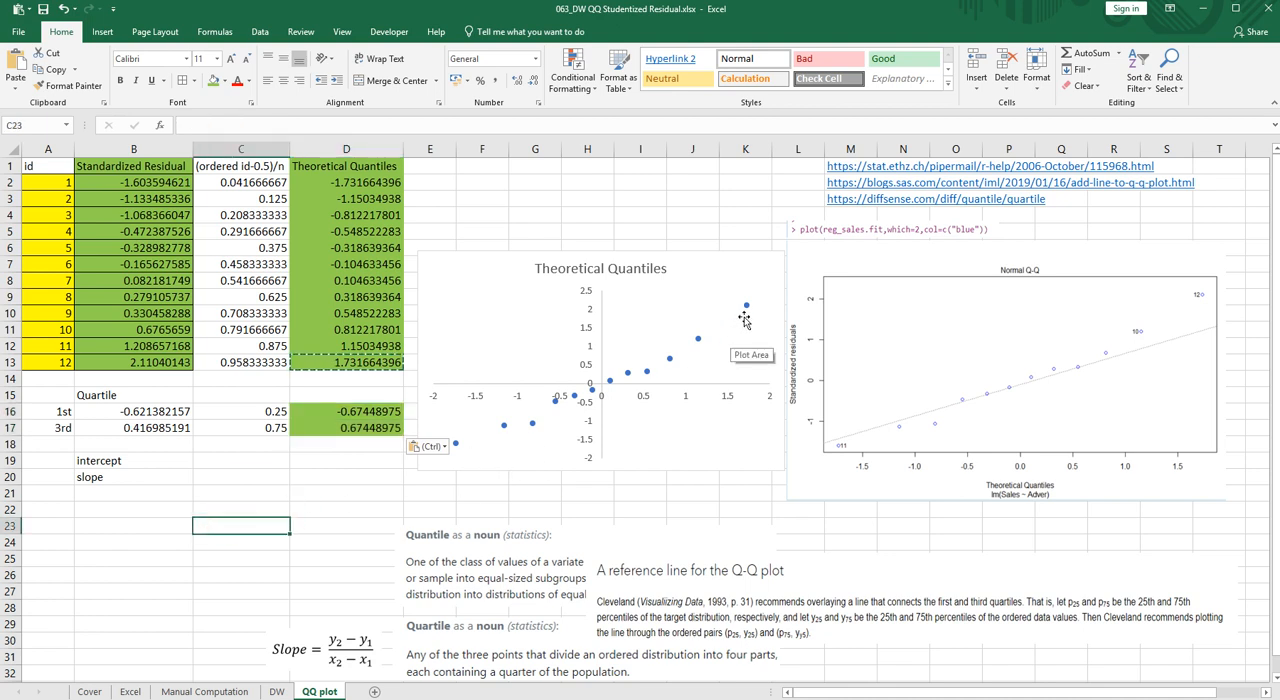
click(166, 464)
click(155, 480)
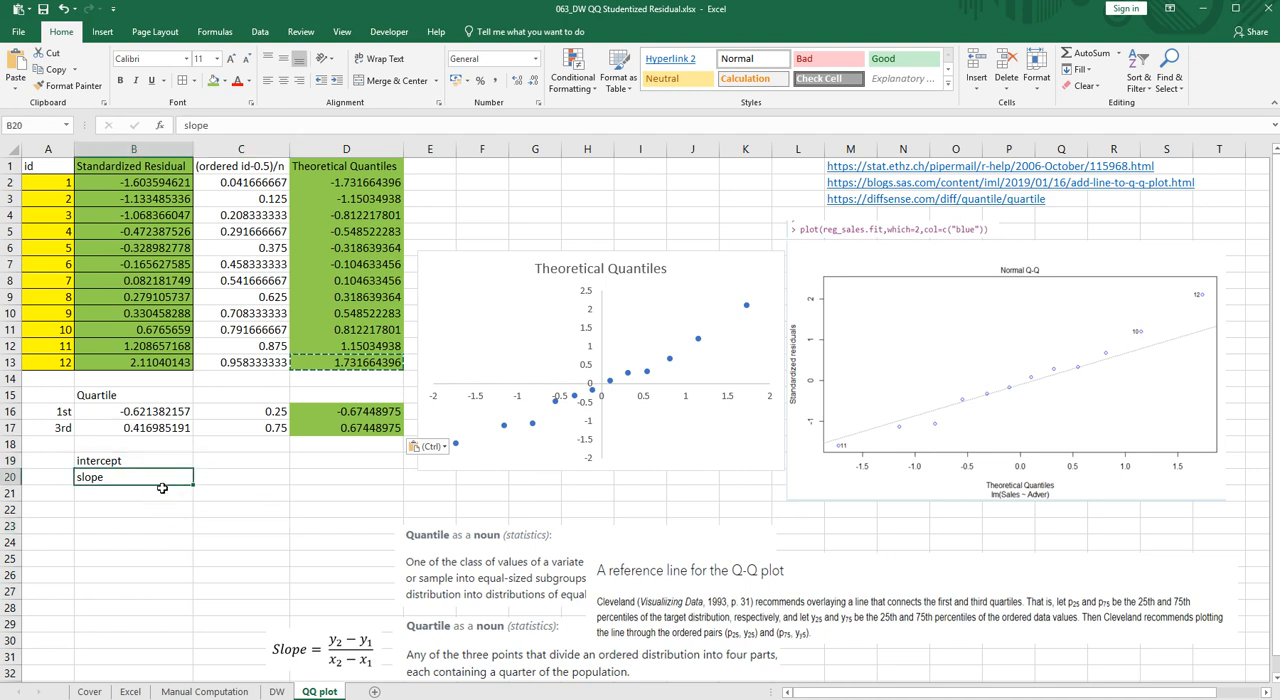
click(311, 479)
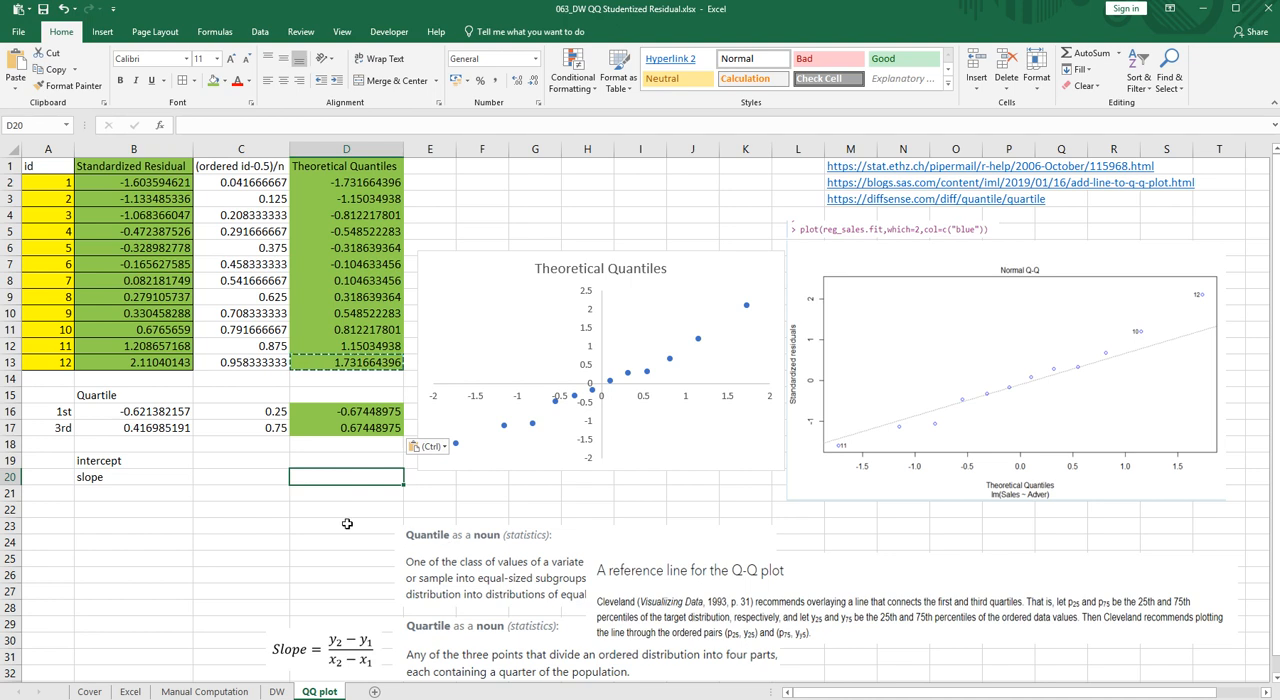
click(338, 655)
drag(338, 655, 327, 554)
- Calculate the reference line's slope in D20 with =(B17-B16)/(D17-D16)
click(329, 475)
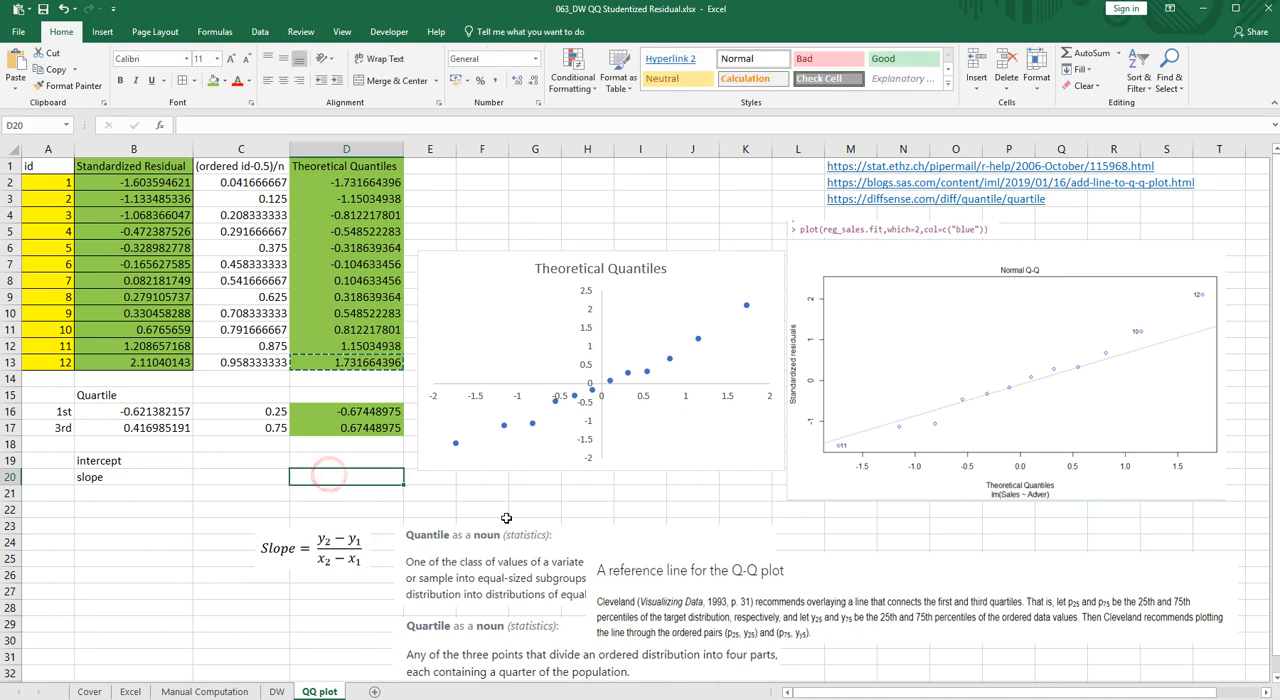
text(=()
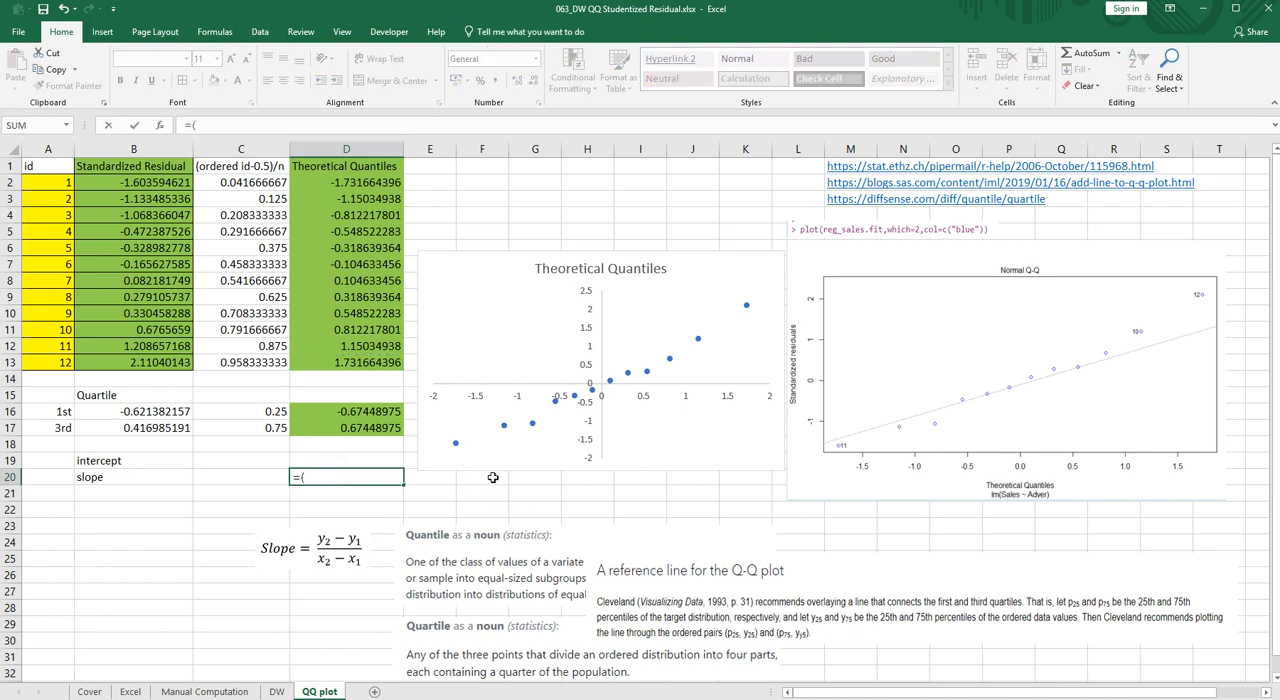
click(130, 428)
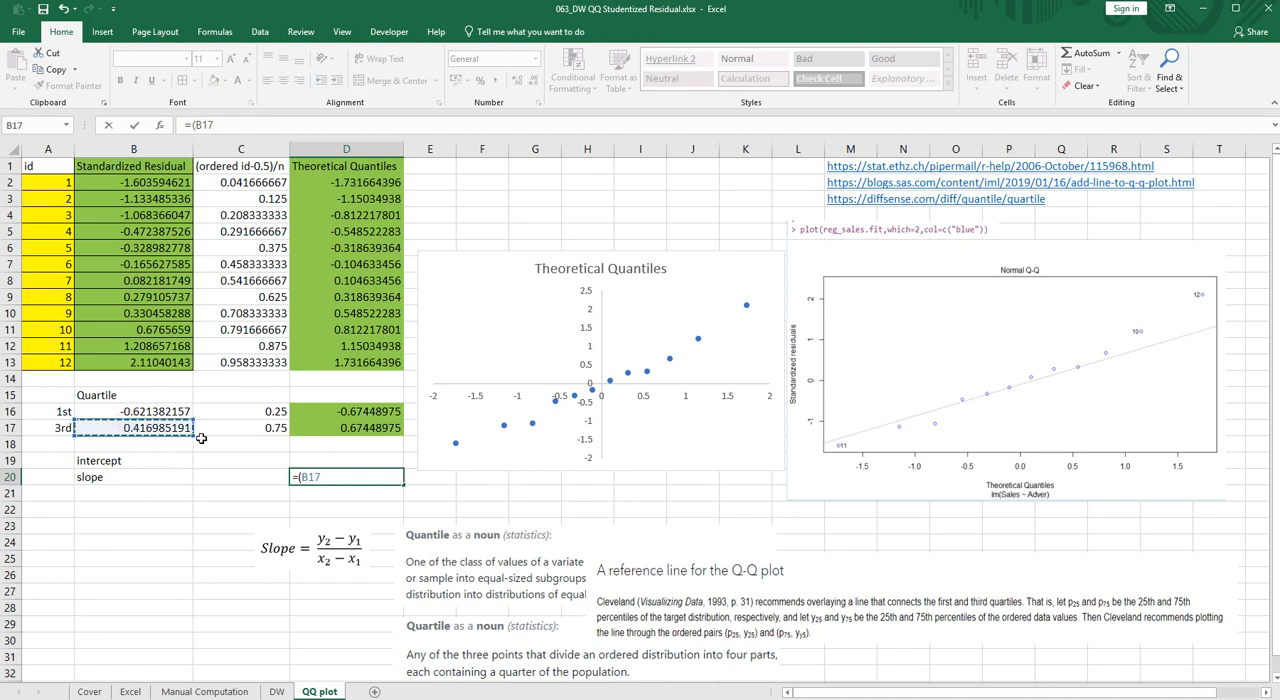
text(-)
click(175, 411)
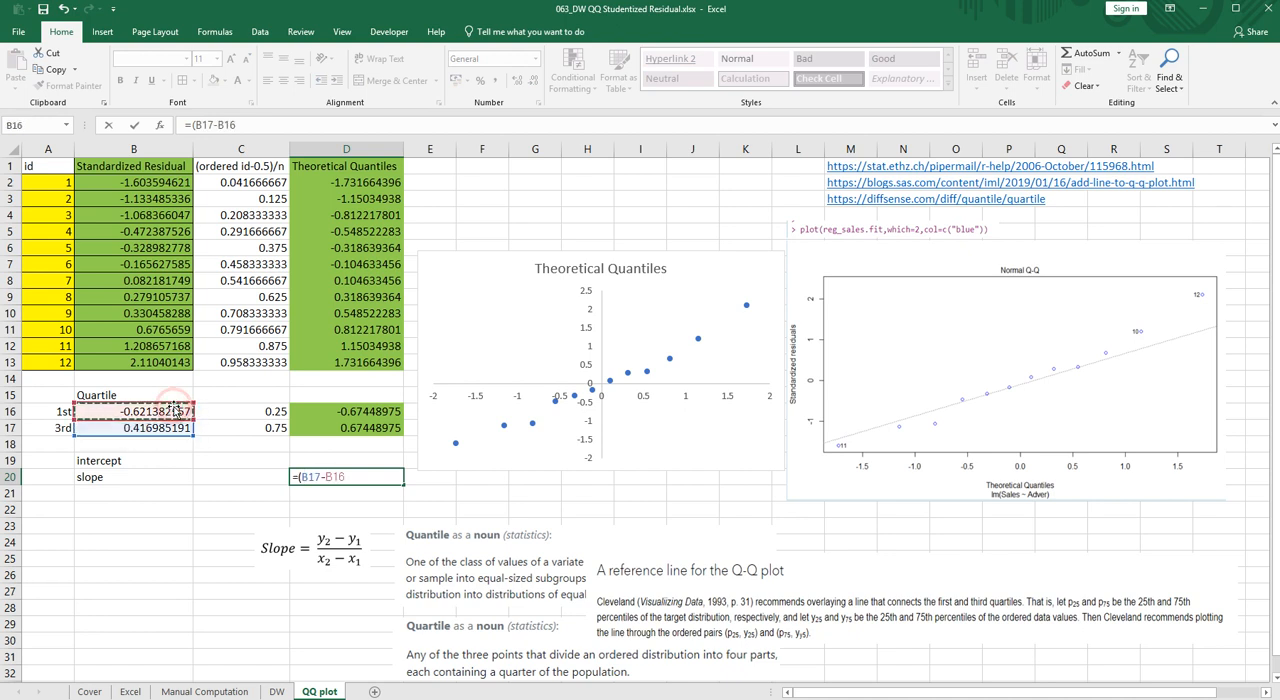
text())
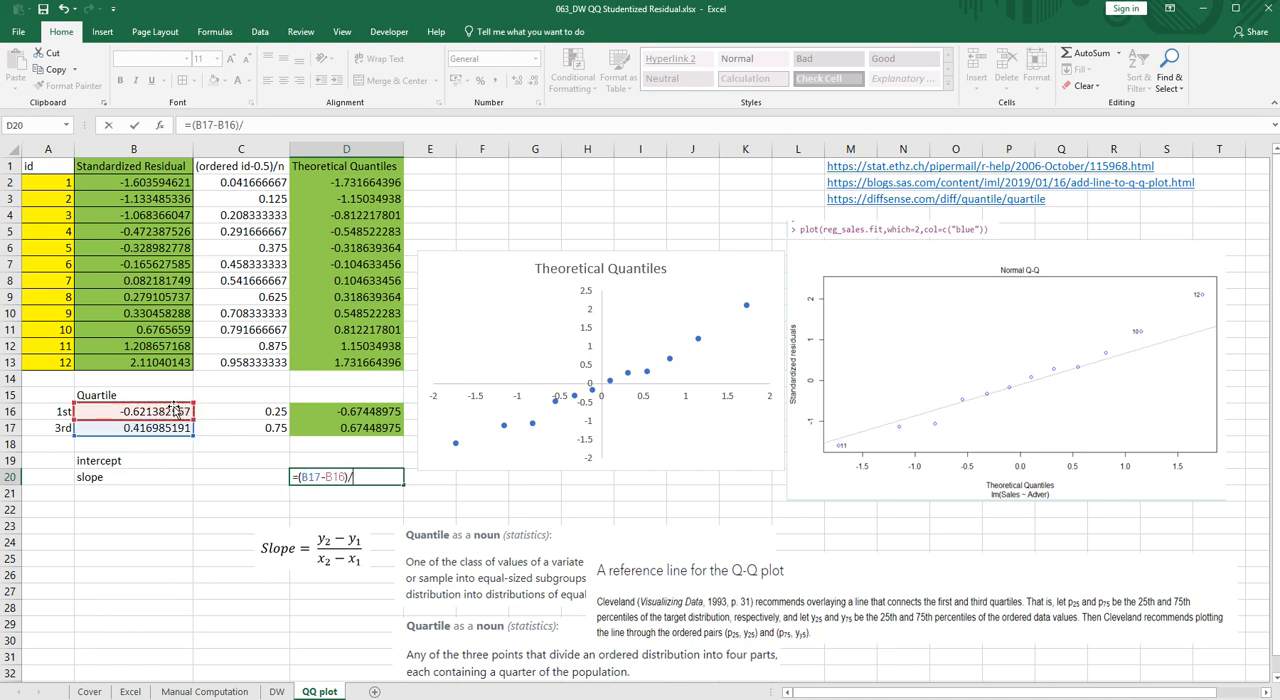
text(/()
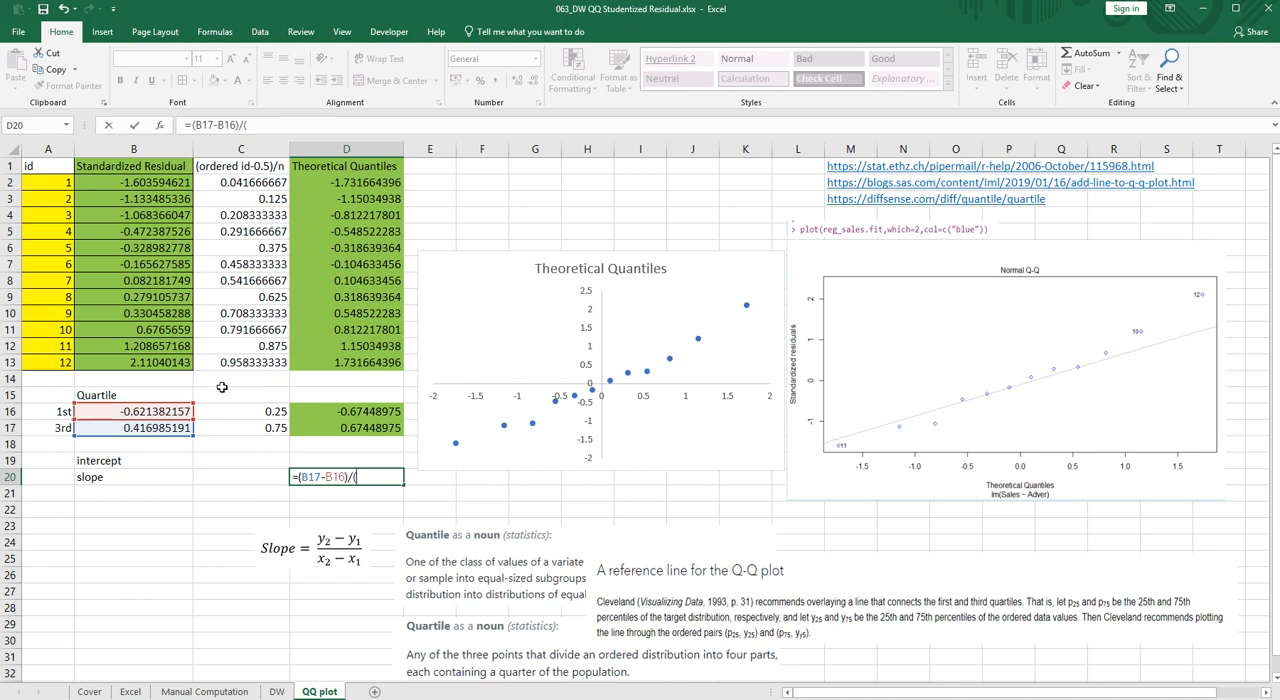
click(300, 425)
text(-)
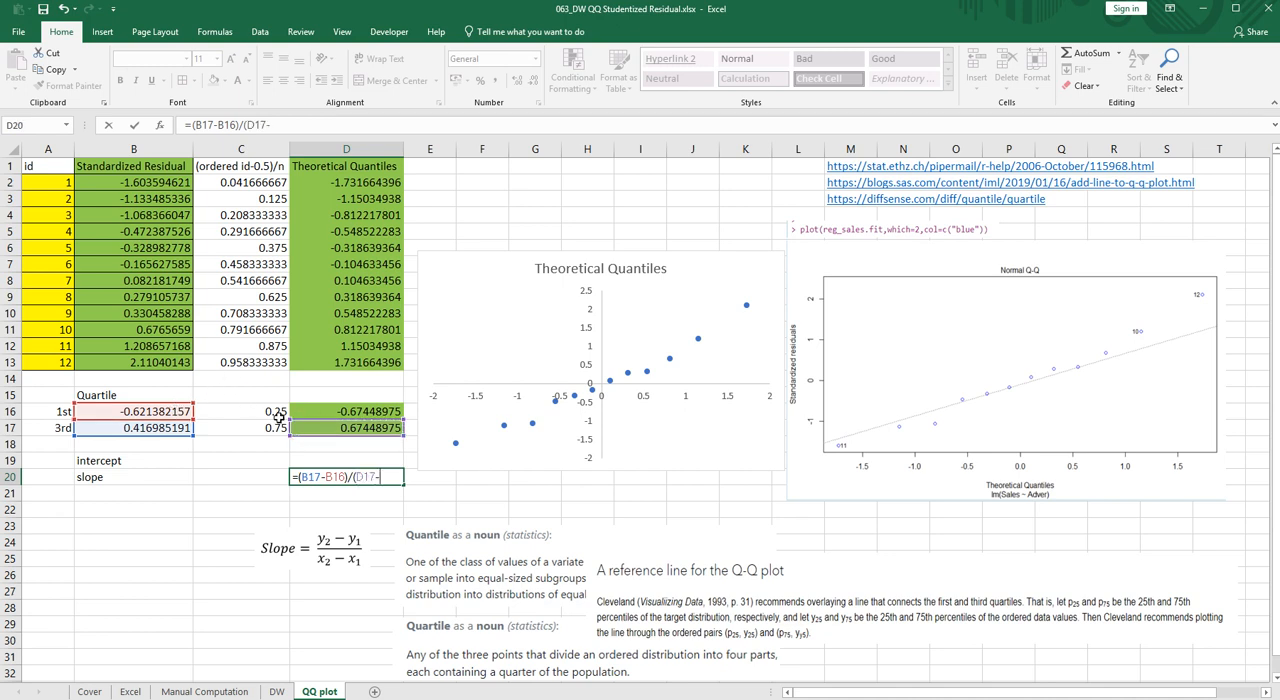
click(338, 410)
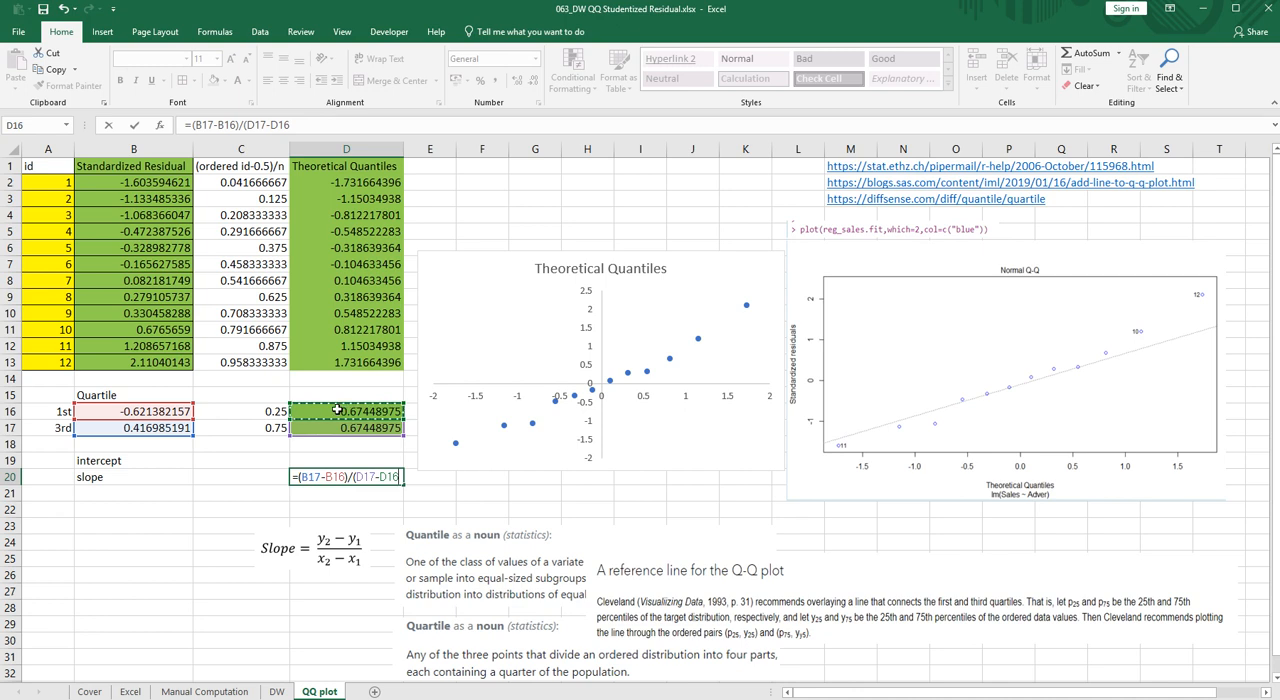
text())
key(Return)
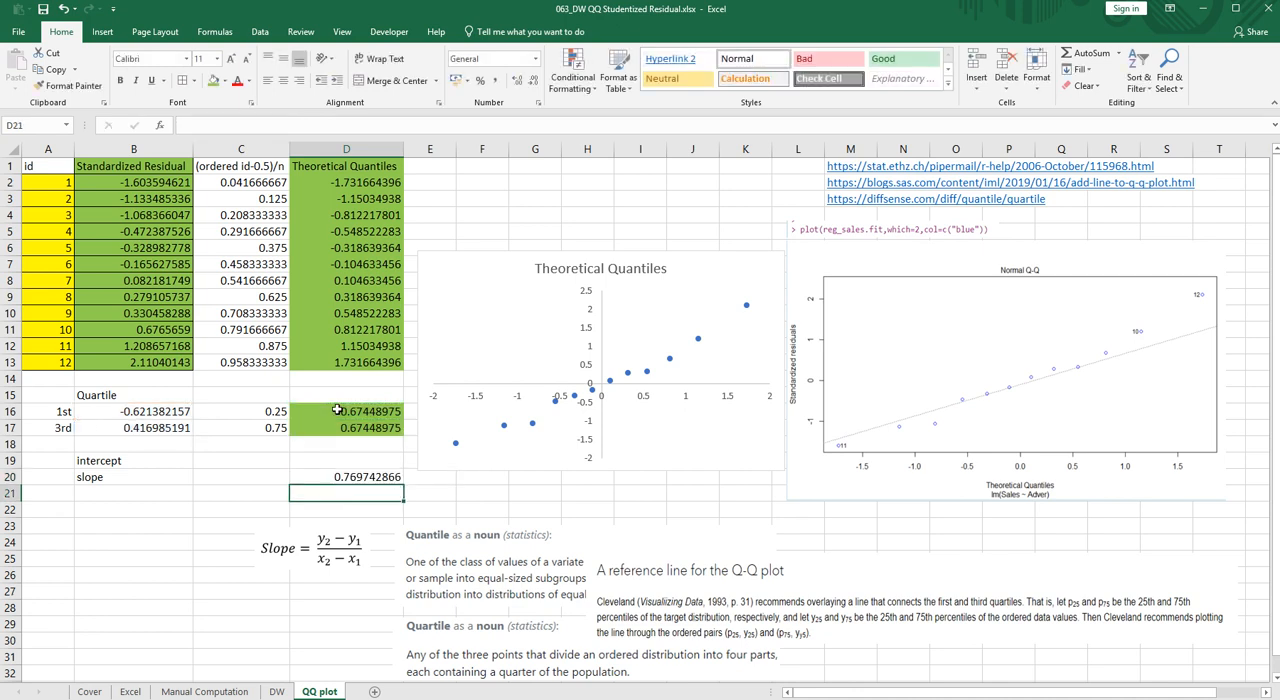
- Calculate the reference line's intercept in D19 with =B16-D20*D16
key(Up)
key(Up)
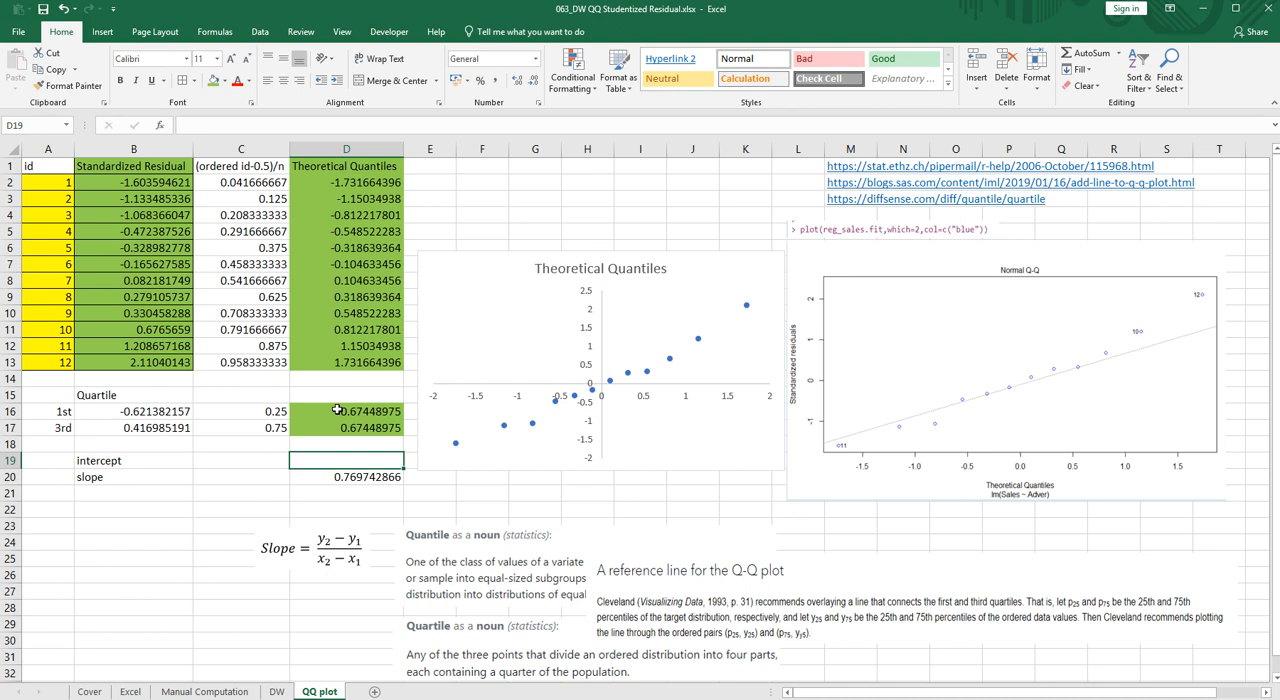
text(=)
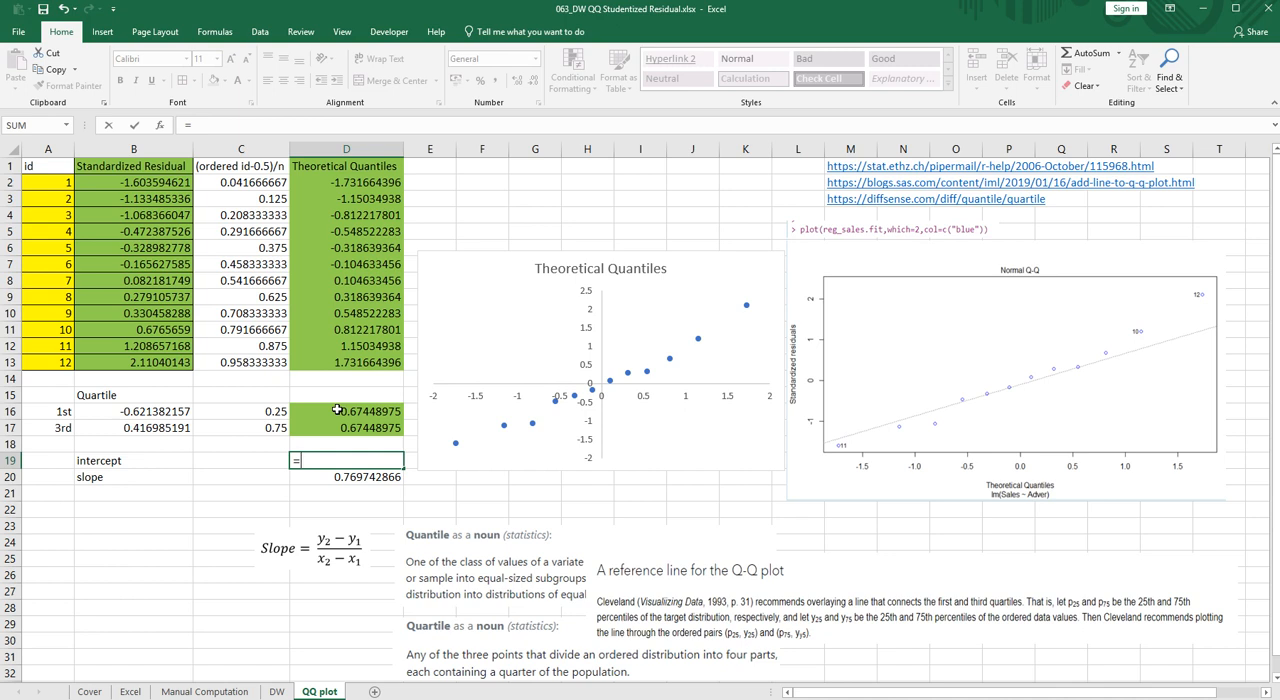
key(Left)
key(Left)
key(Up)
key(Up)
key(Up)
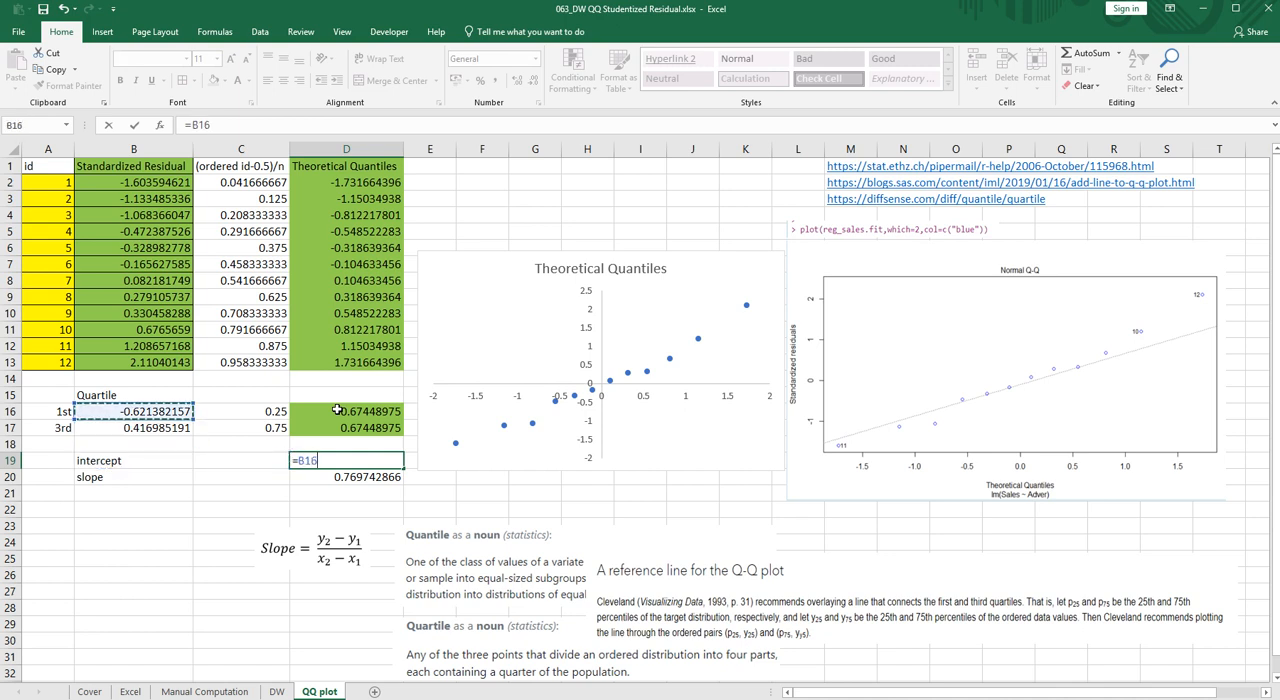
text(-)
click(358, 474)
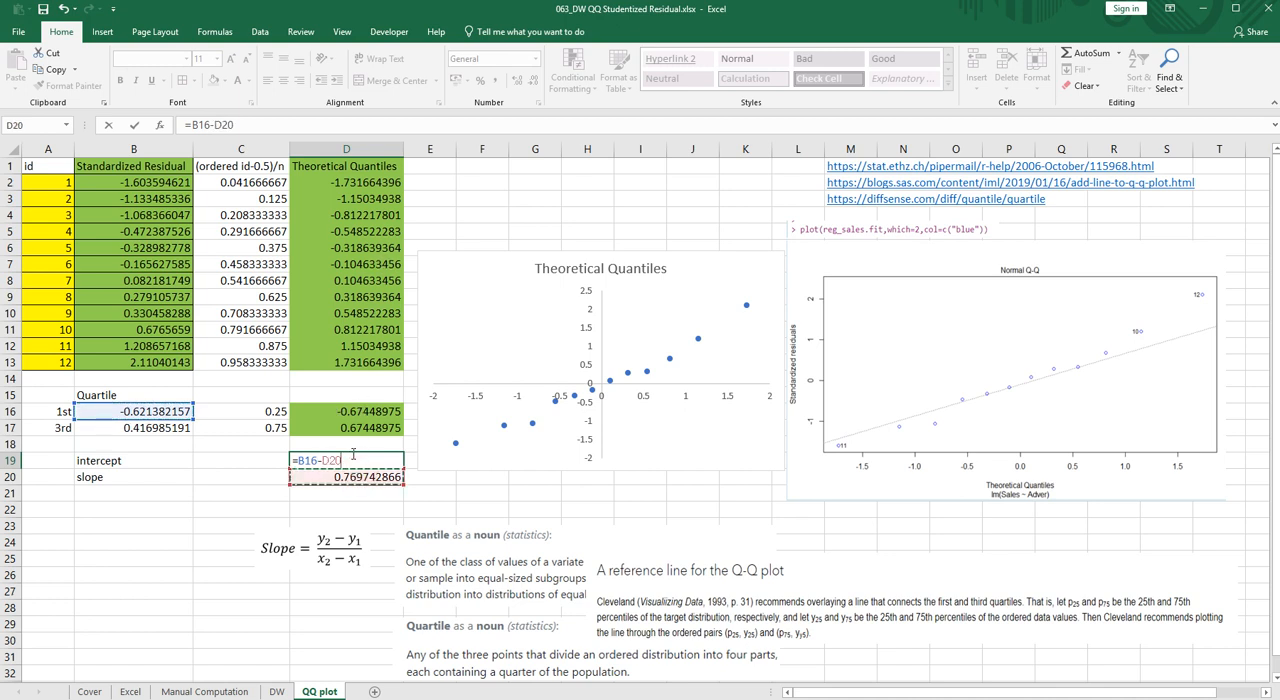
text(*)
click(350, 413)
key(Return)
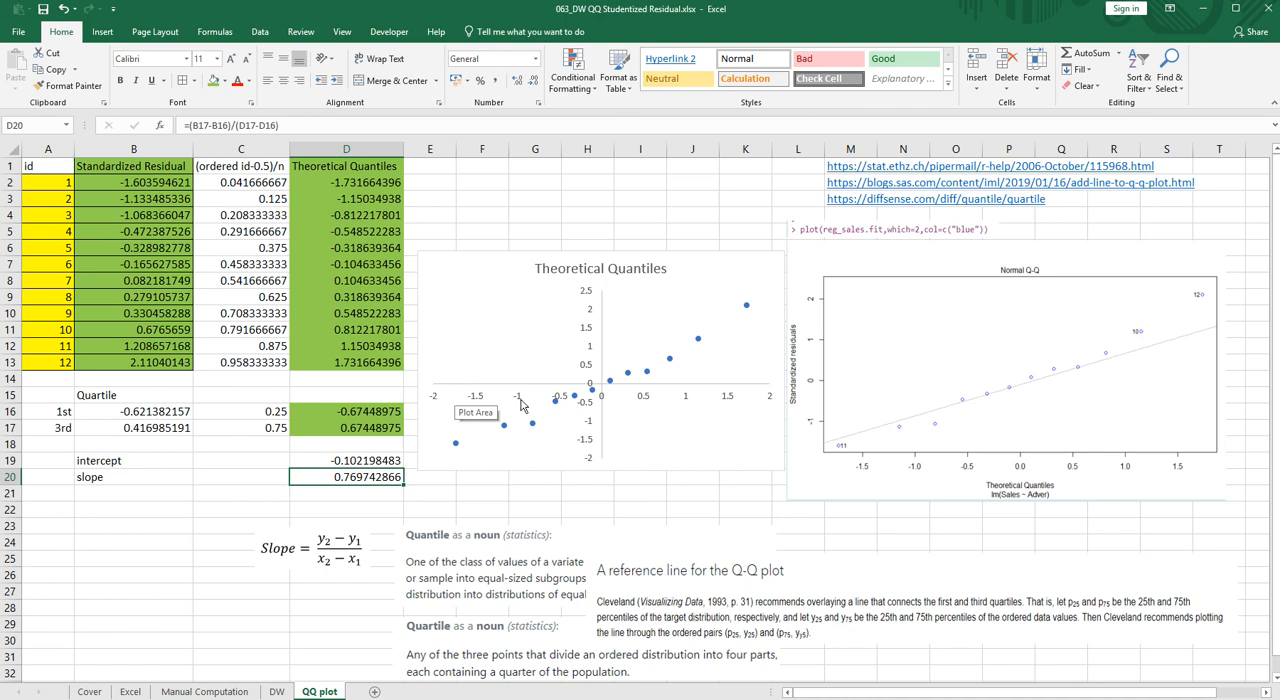
- Enter the reference line's x-values -2 in B23 and 2 in B24
click(142, 525)
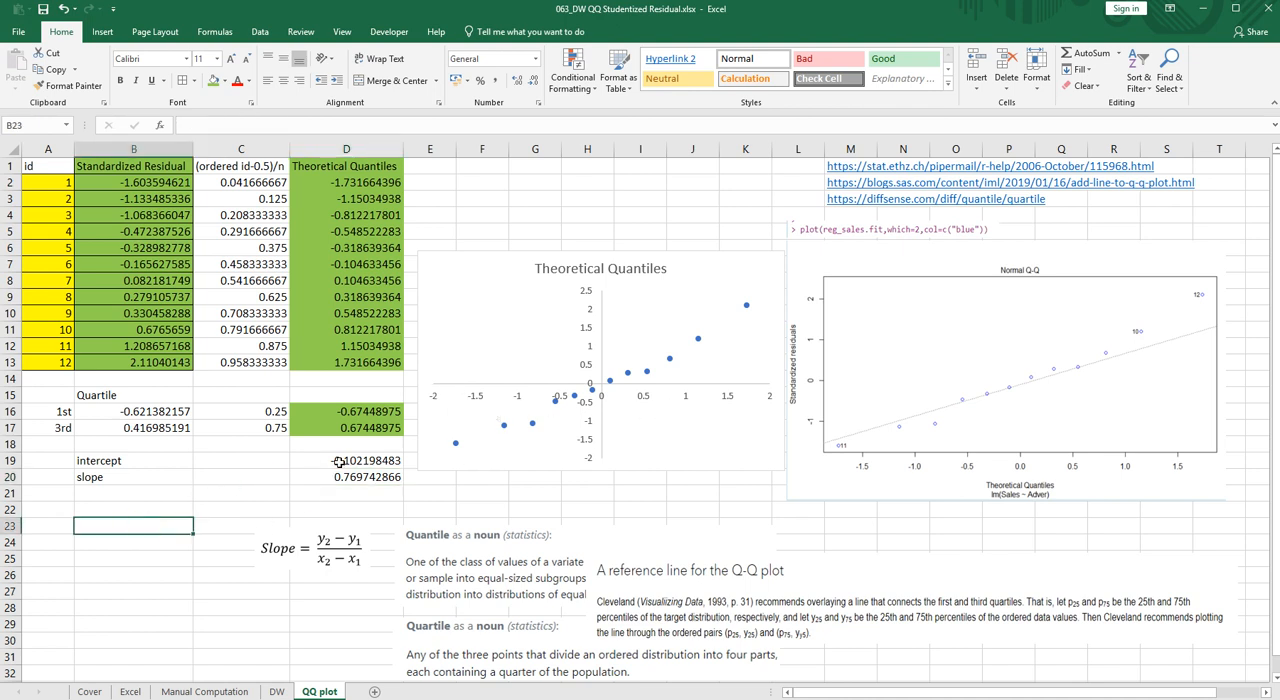
text(-2)
key(Return)
text(2)
key(Return)
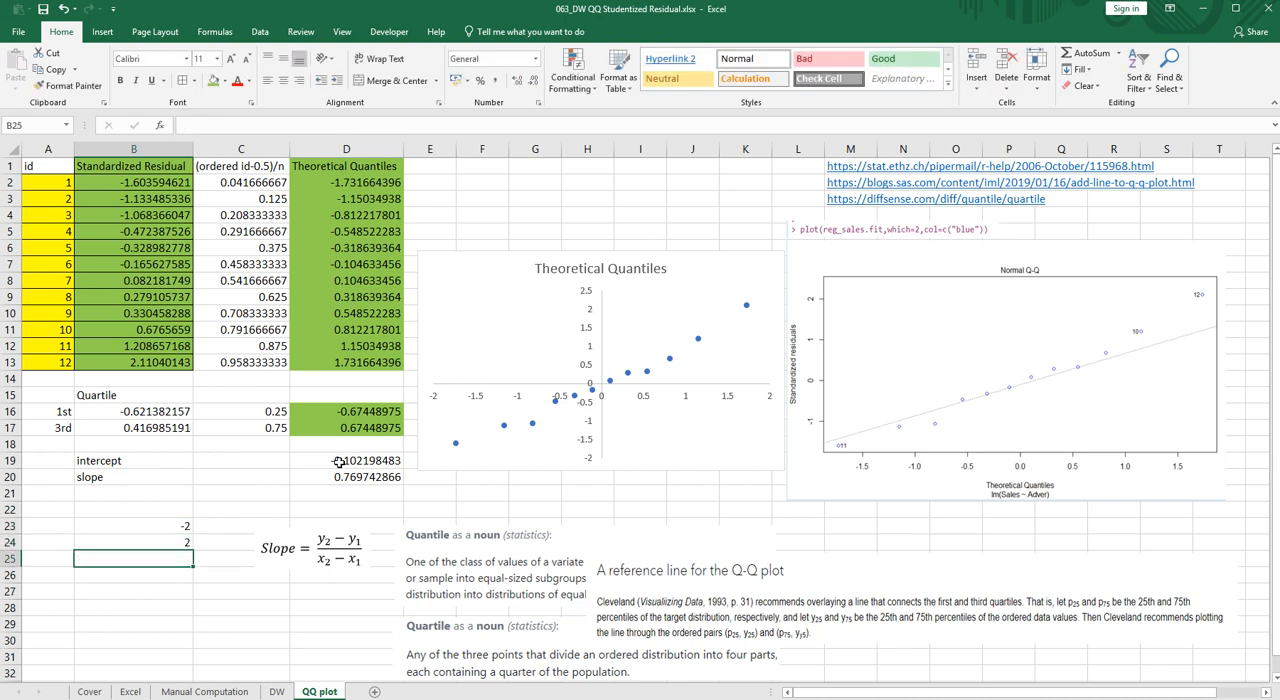
- Move the slope formula picture back down and calculate the line's y-value for x = -2 in C23 with =D19+D20*B23
drag(327, 560, 329, 667)
click(239, 521)
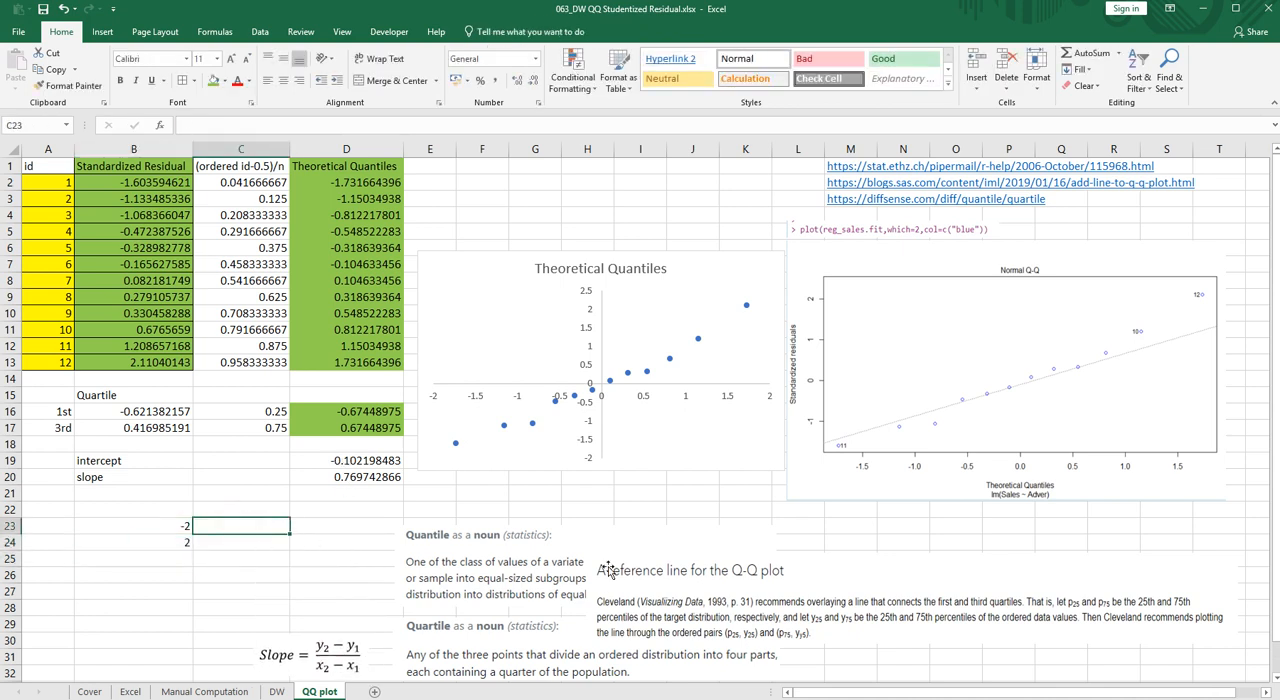
text(=)
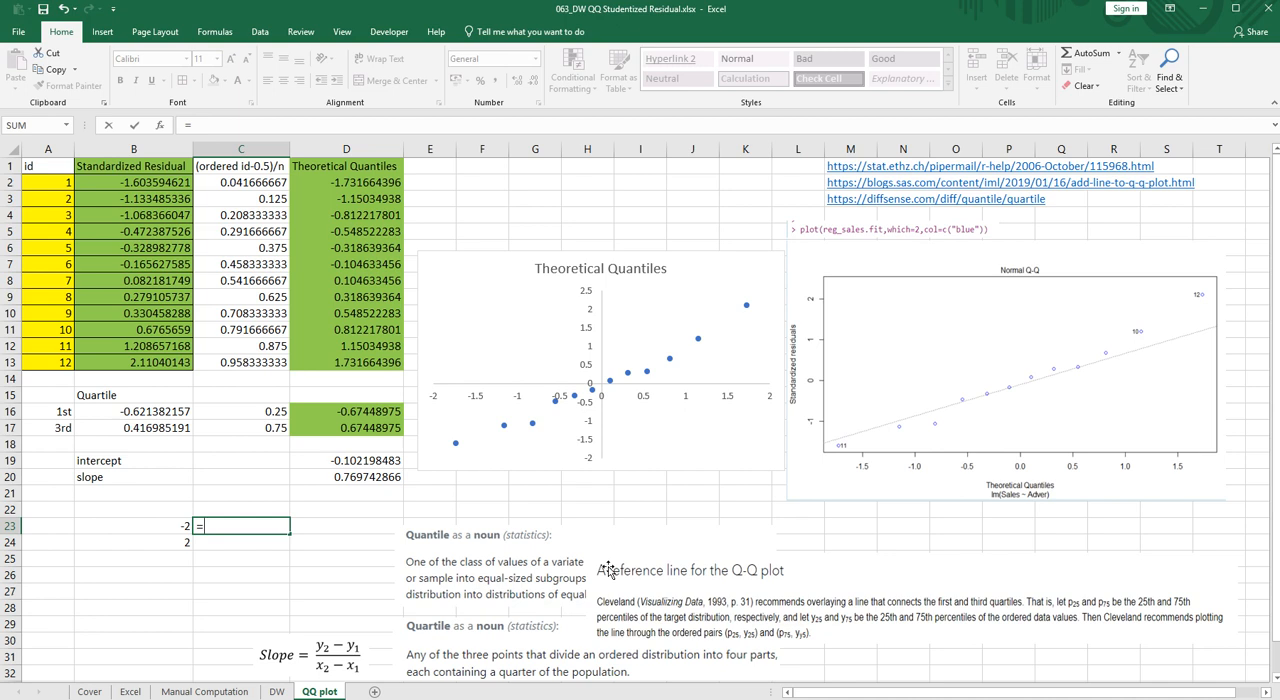
key(Up)
key(Up)
key(Up)
key(Up)
key(Right)
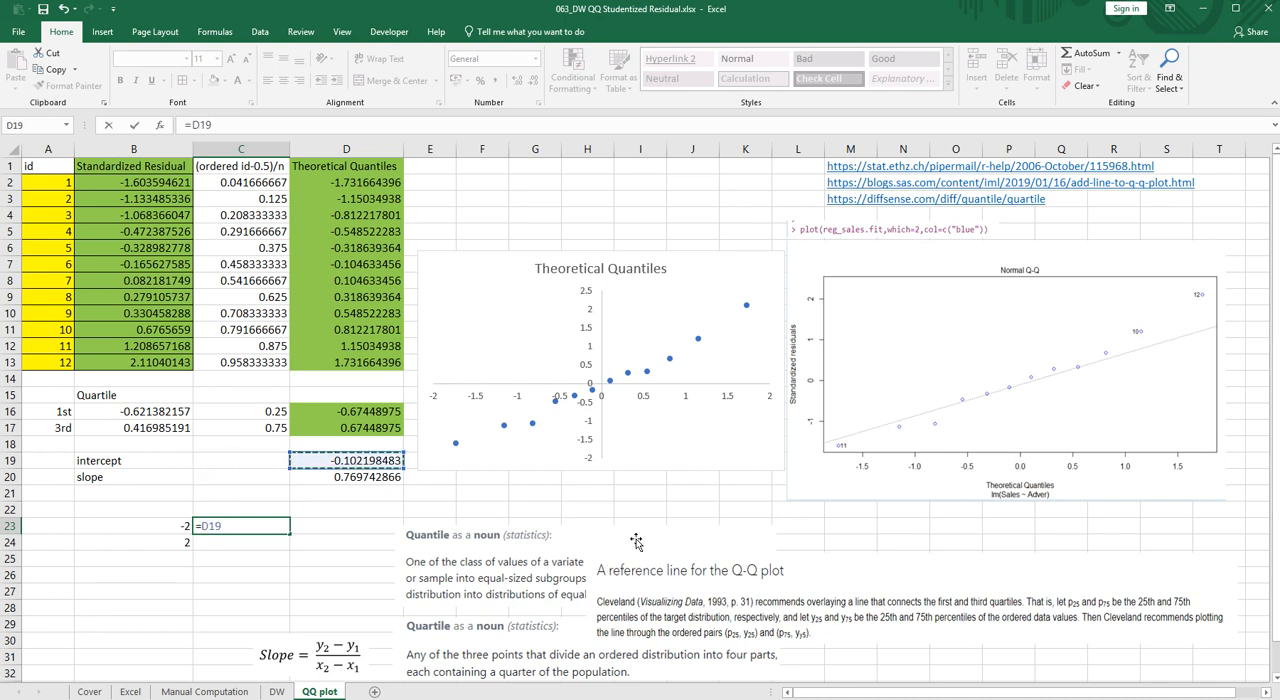
text(+)
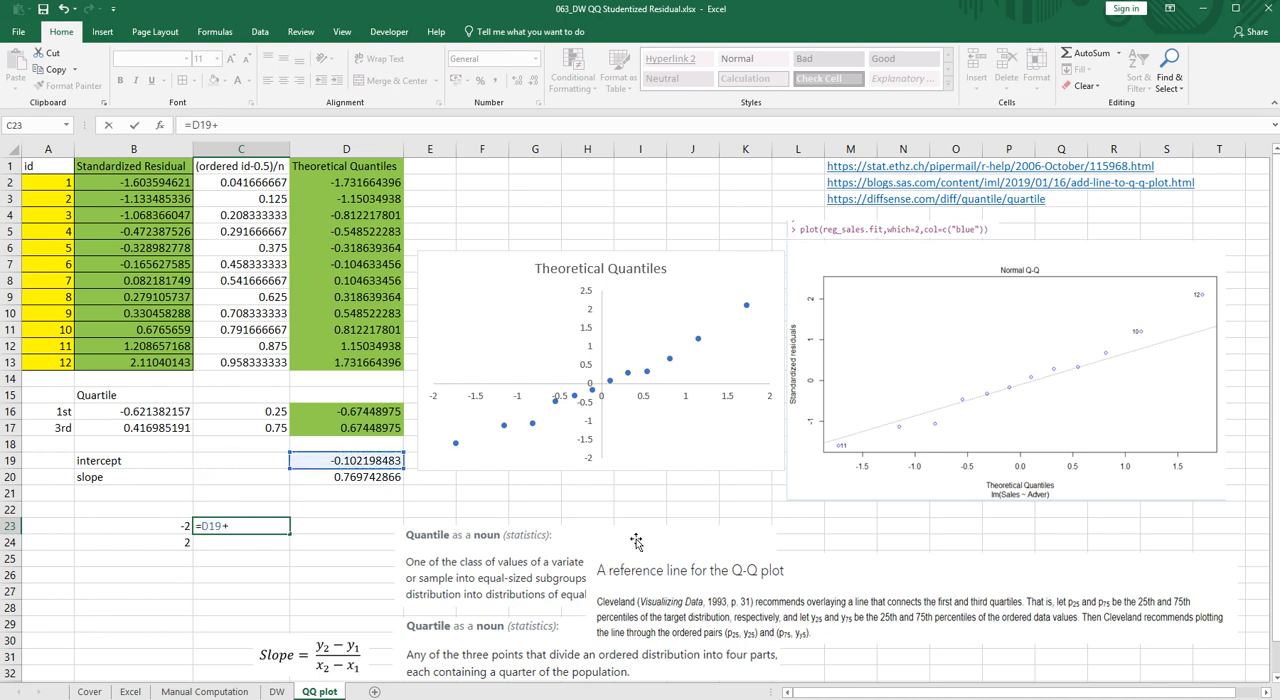
click(384, 476)
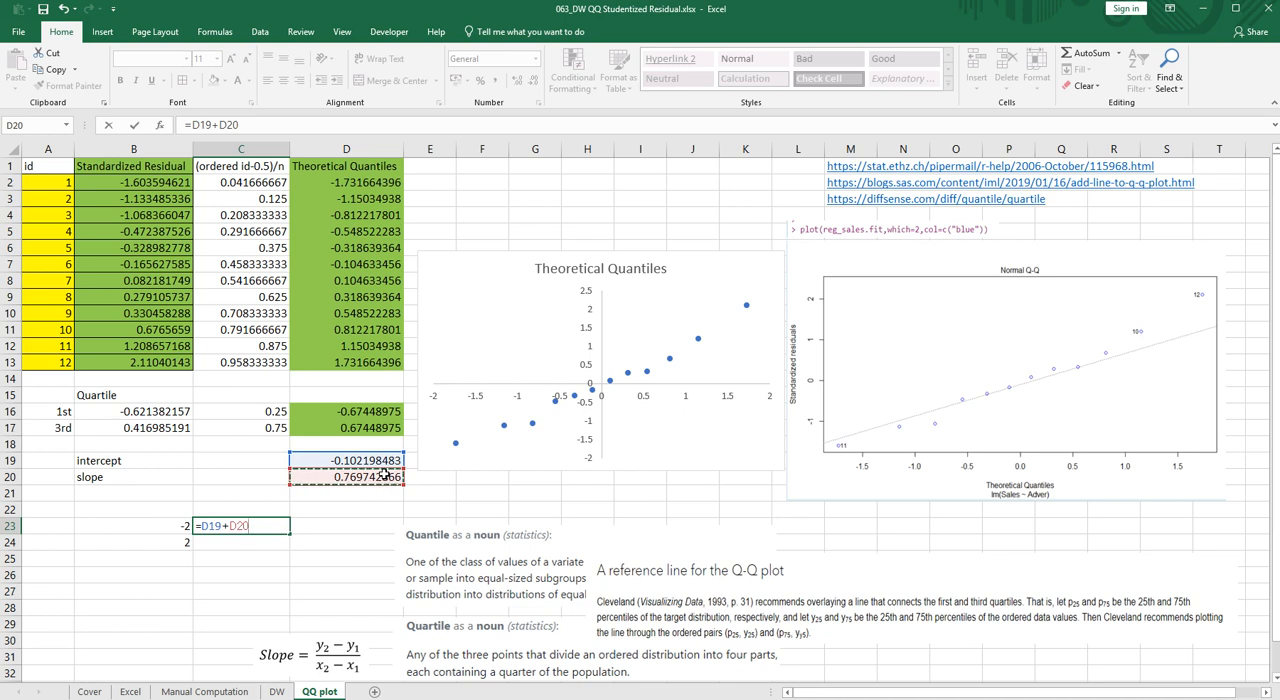
text(*)
click(171, 527)
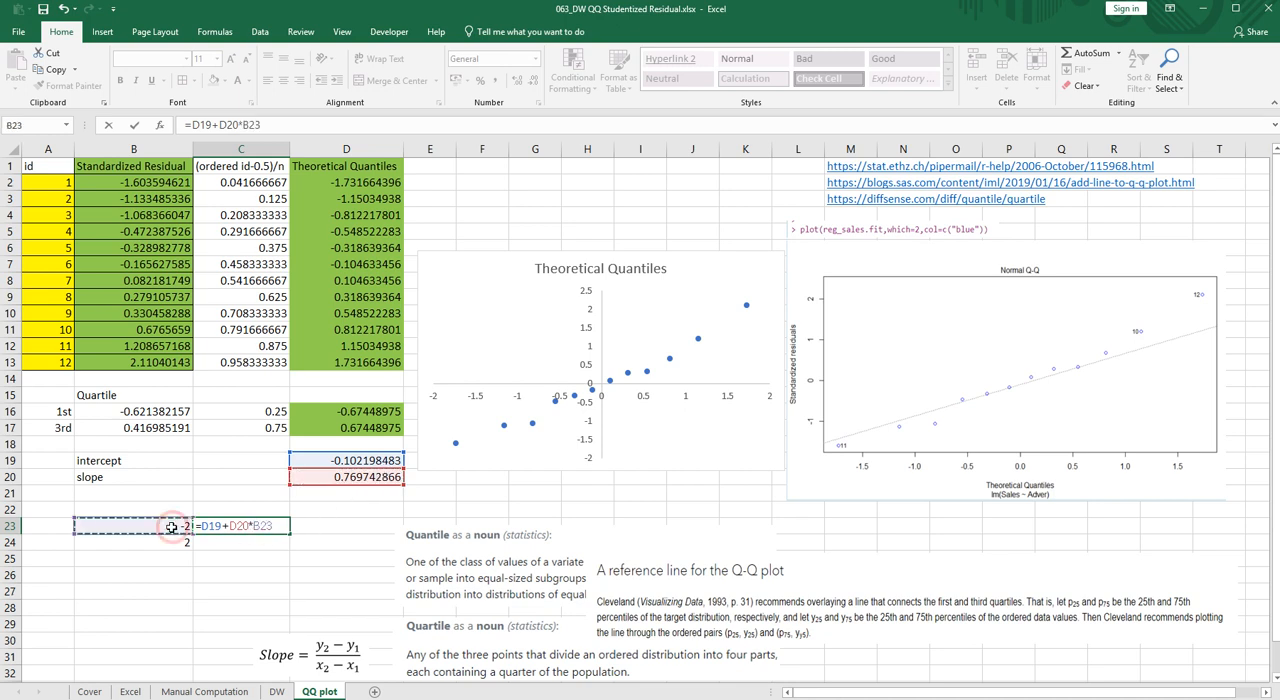
key(Return)
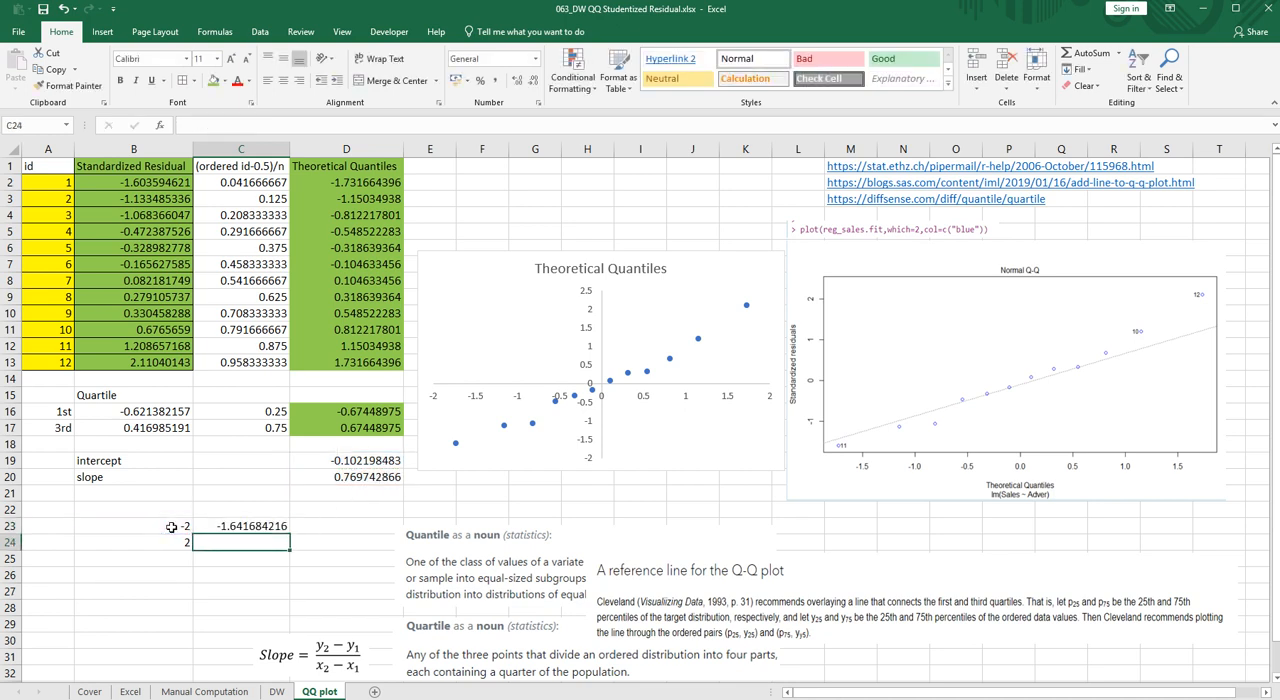
- Calculate the line's y-value for x = 2 in C24 with =D19+D20*B24
text(=)
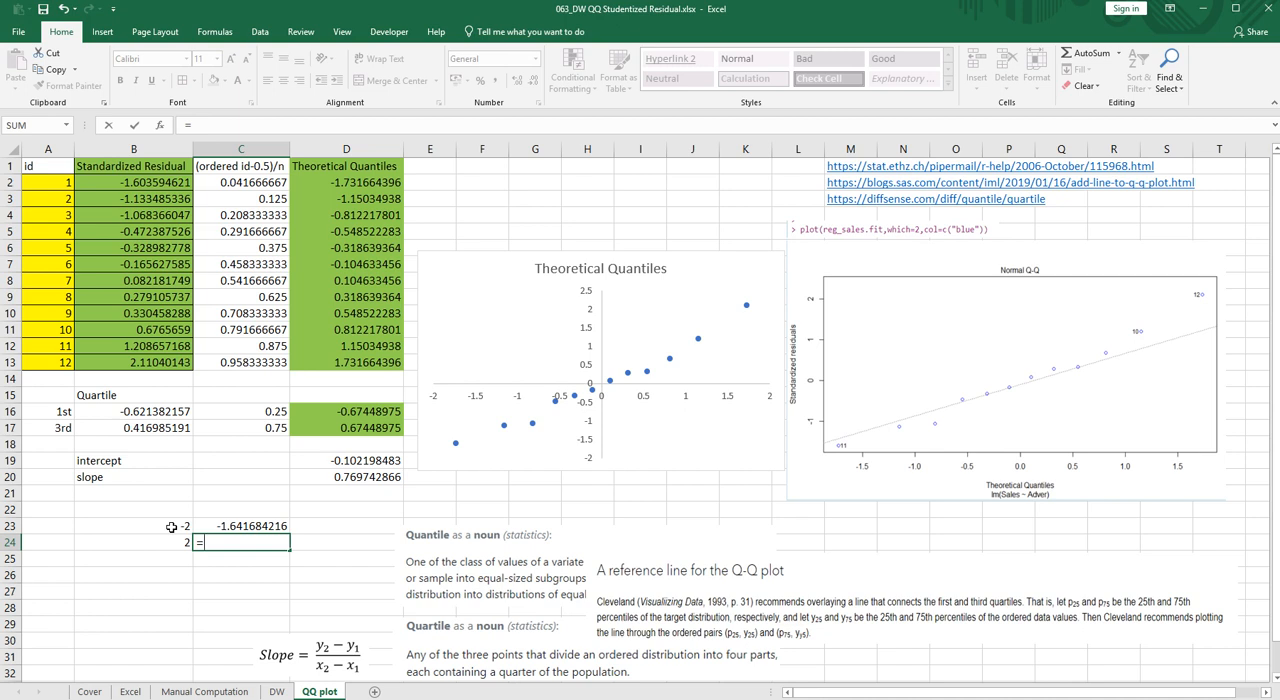
key(Up)
key(Up)
key(Up)
key(Up)
key(Up)
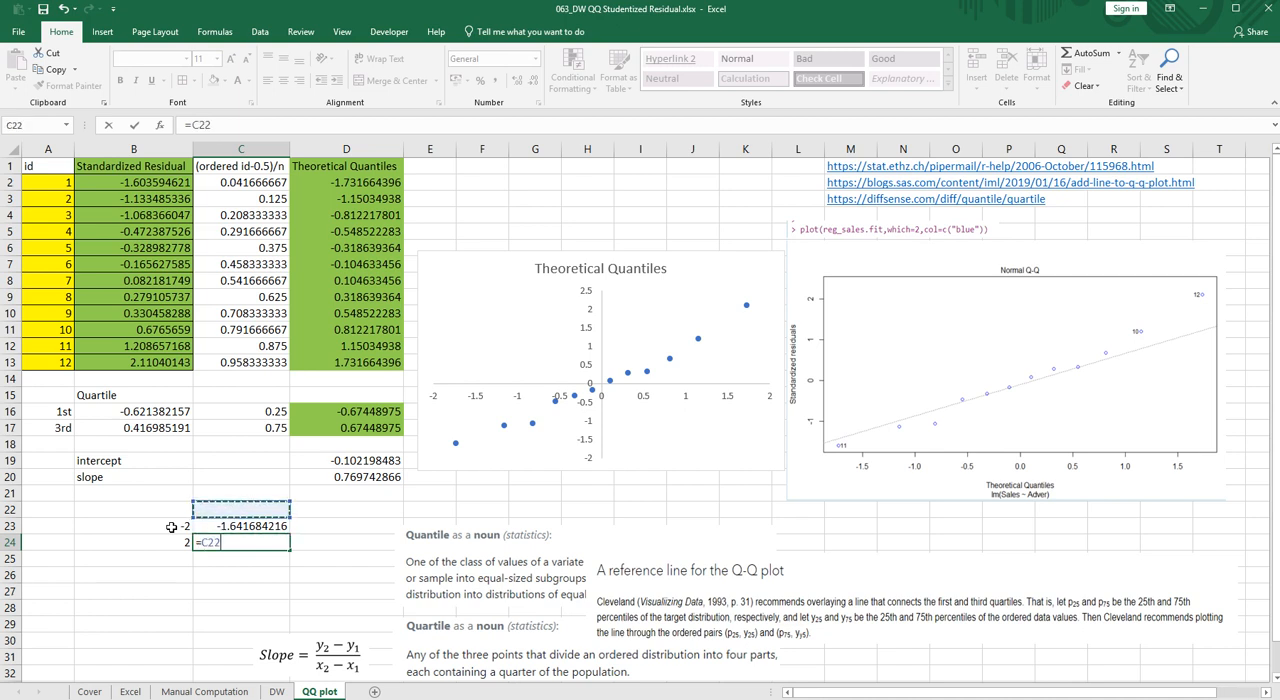
key(Right)
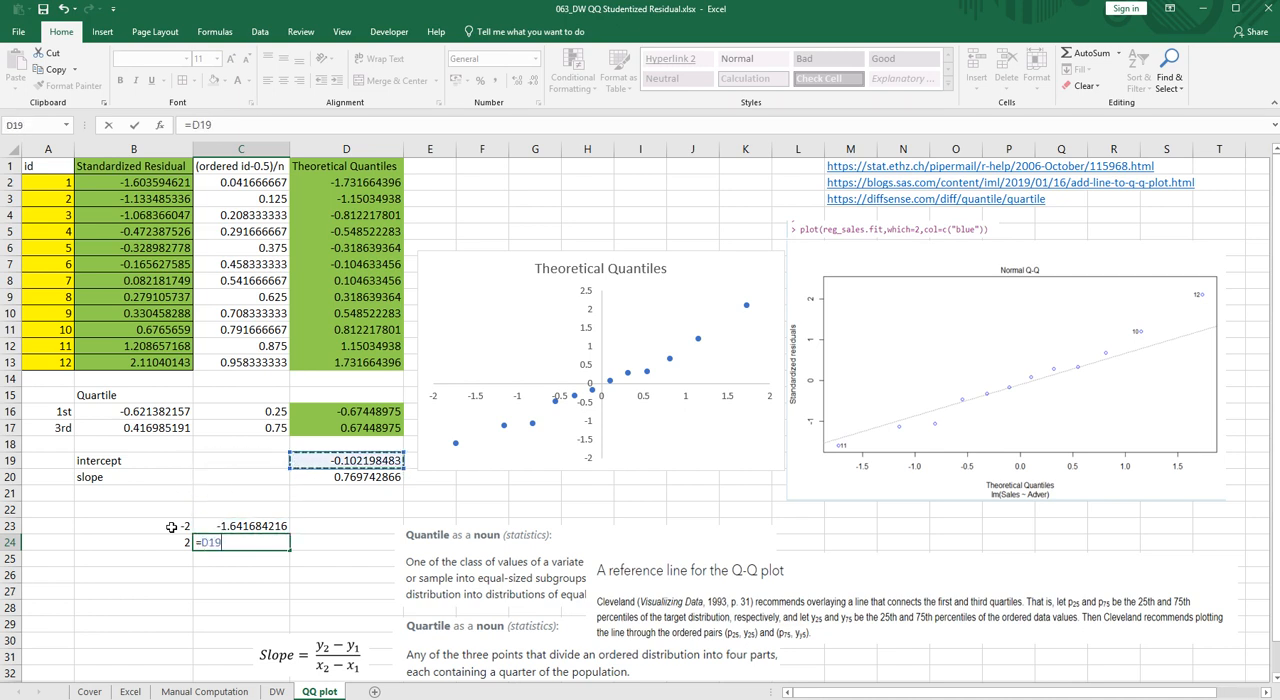
text(+)
click(334, 476)
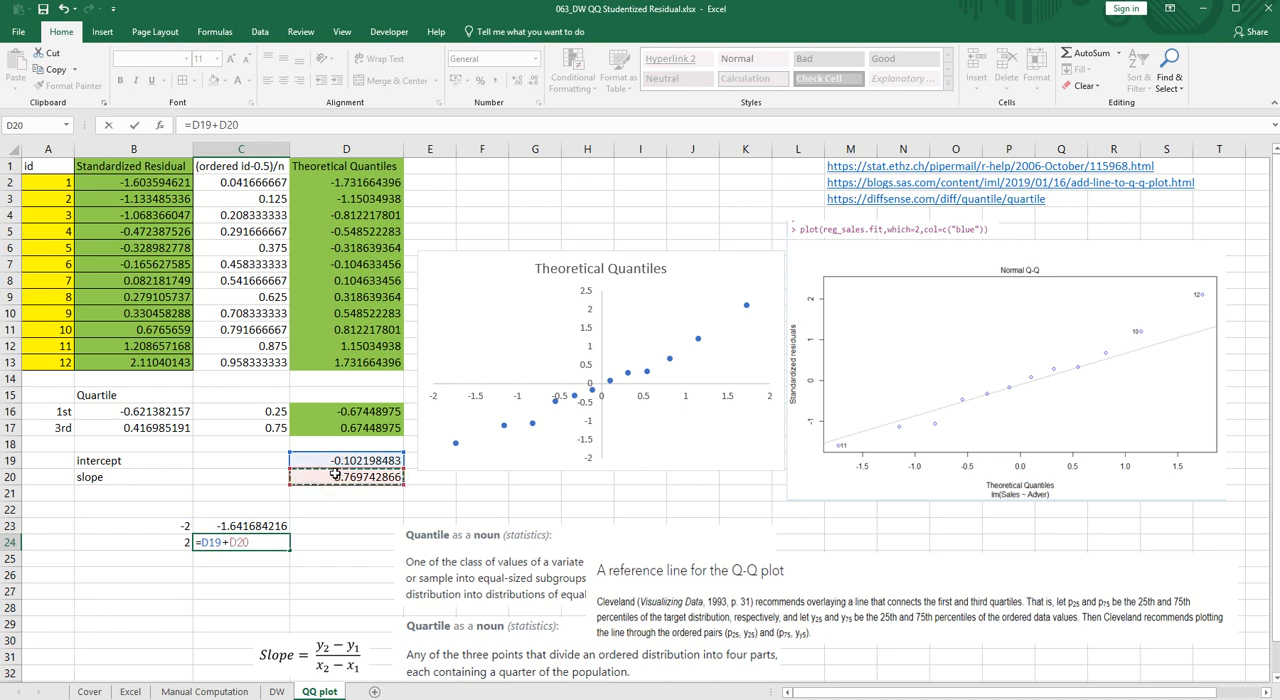
text(*)
key(Left)
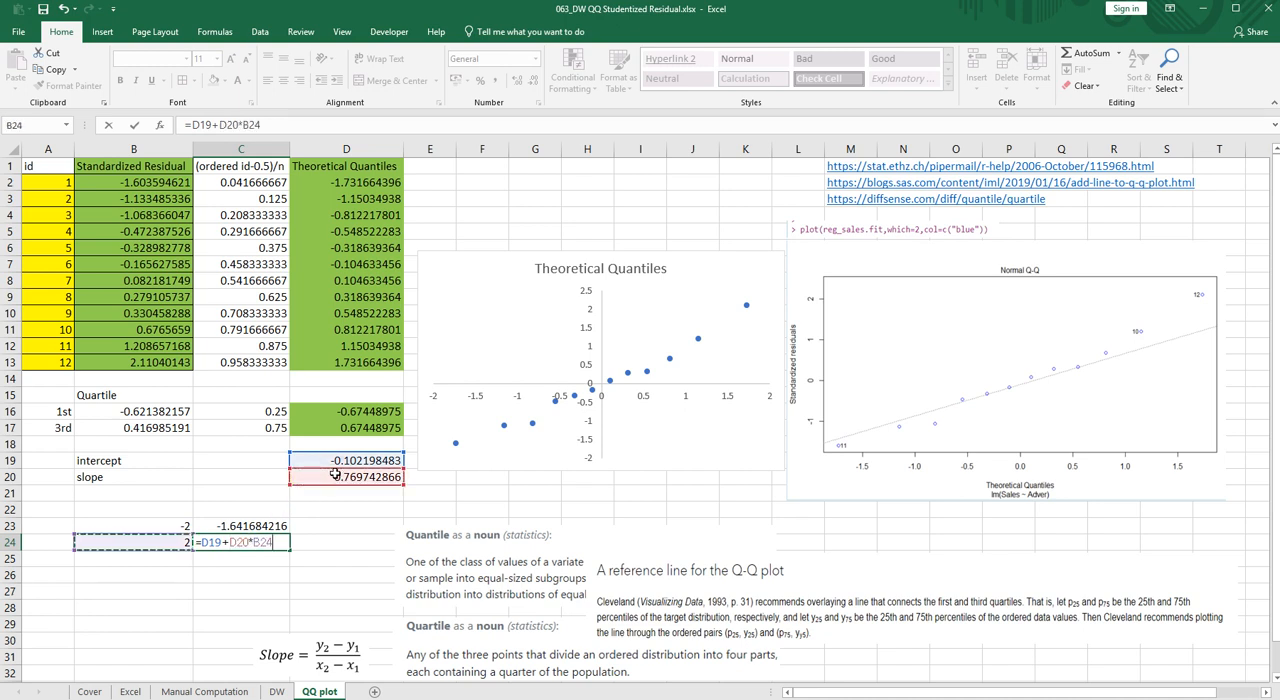
key(Return)
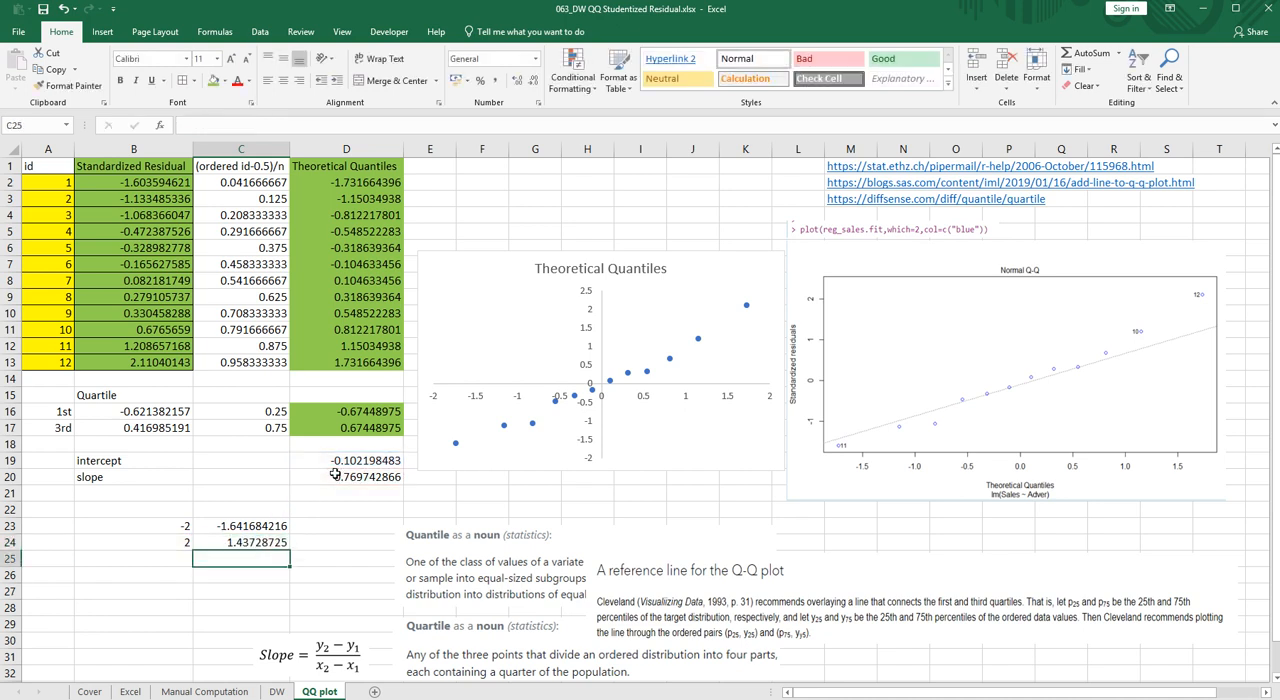
- Move the quantile definitions picture aside and insert a marker-only scatter chart from the reference line points in B23:C24
drag(496, 553, 800, 532)
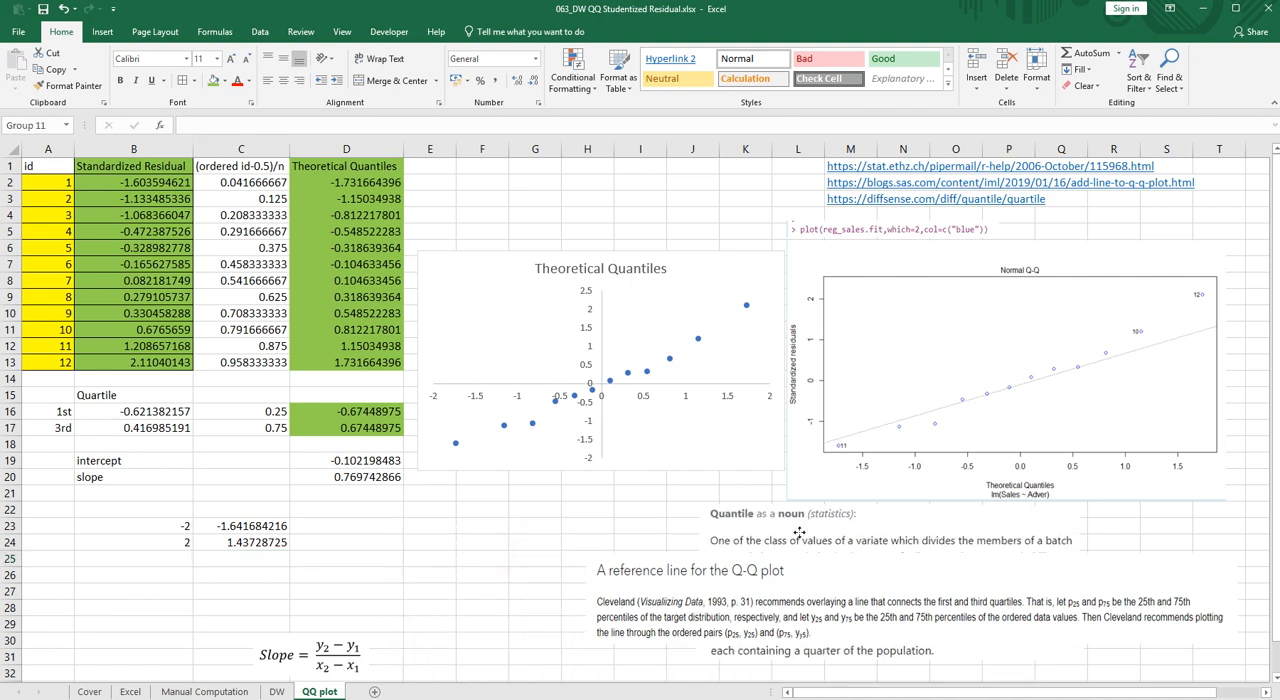
drag(173, 526, 240, 542)
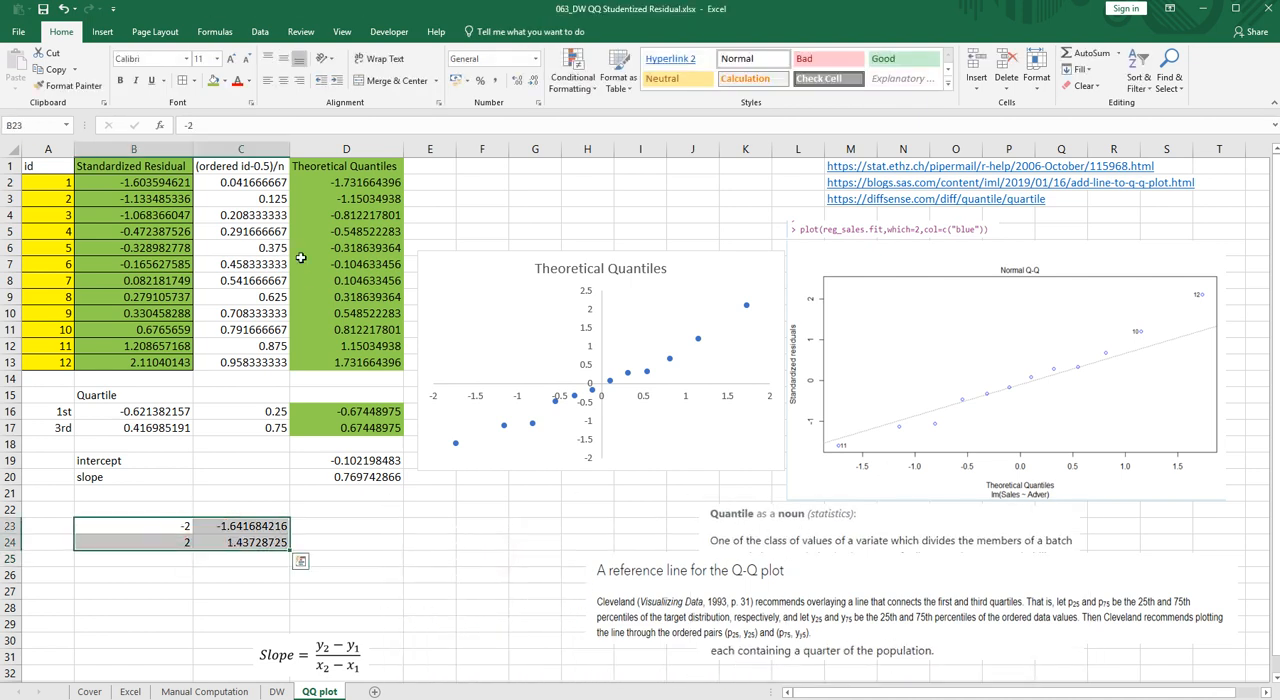
click(112, 33)
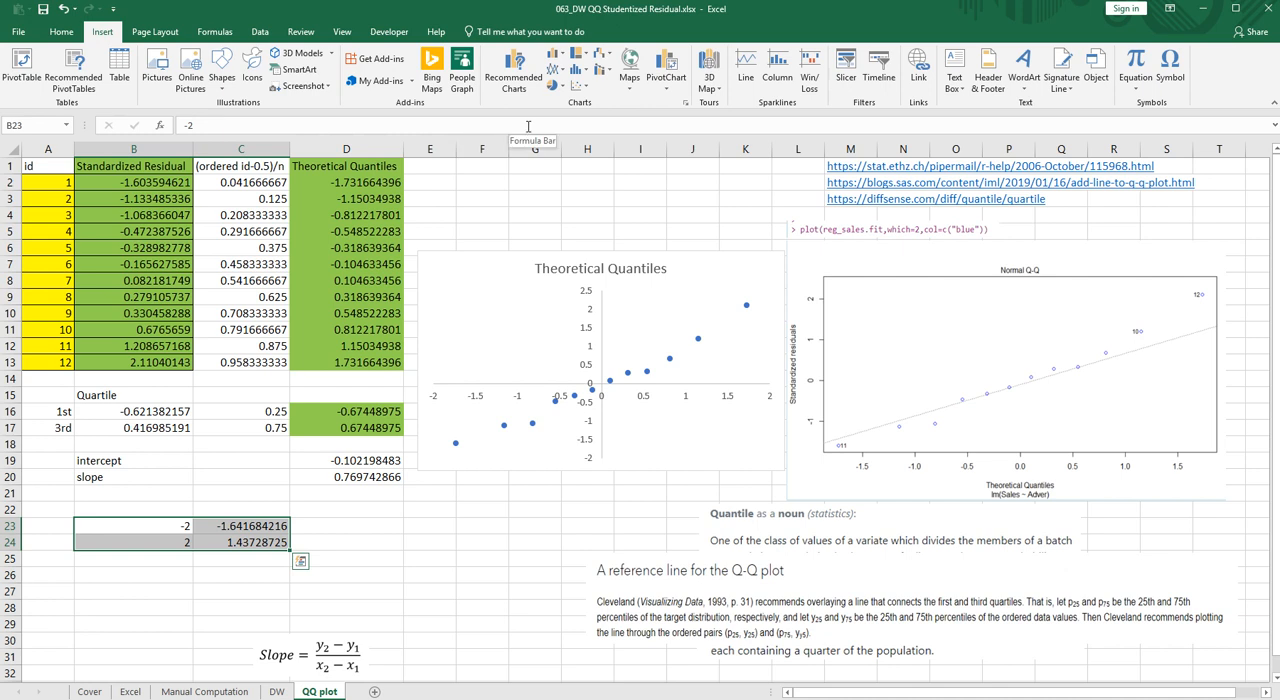
click(579, 86)
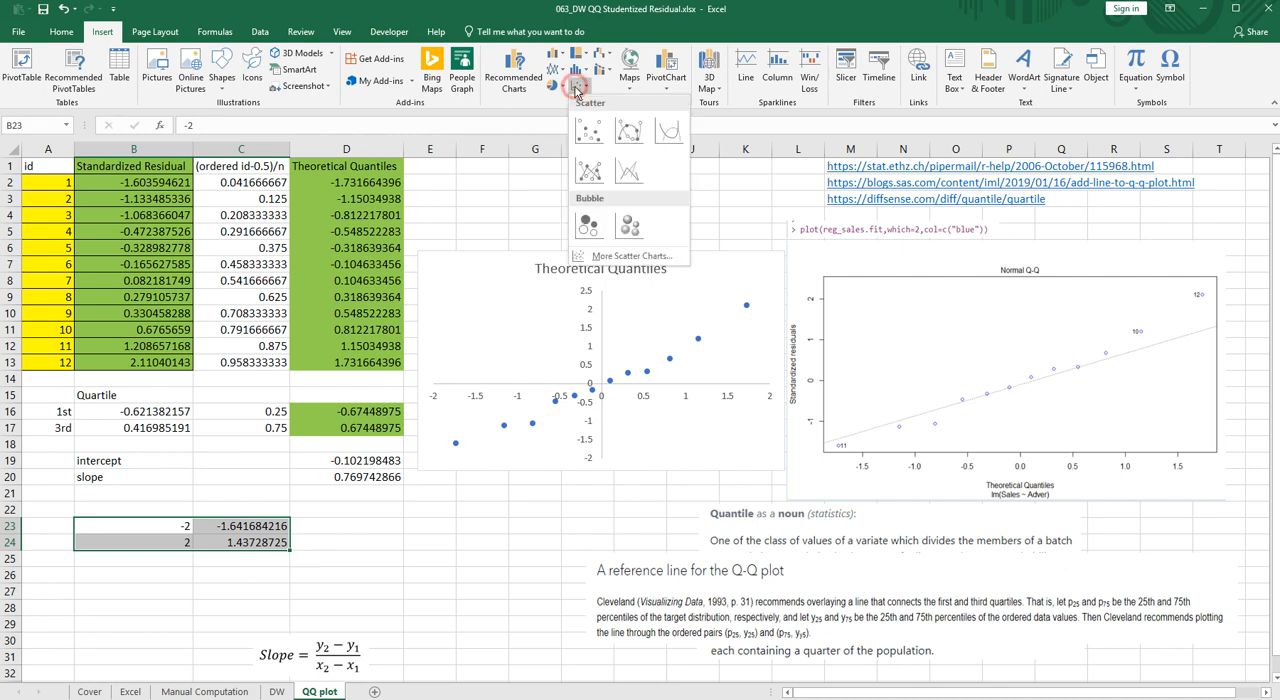
click(581, 140)
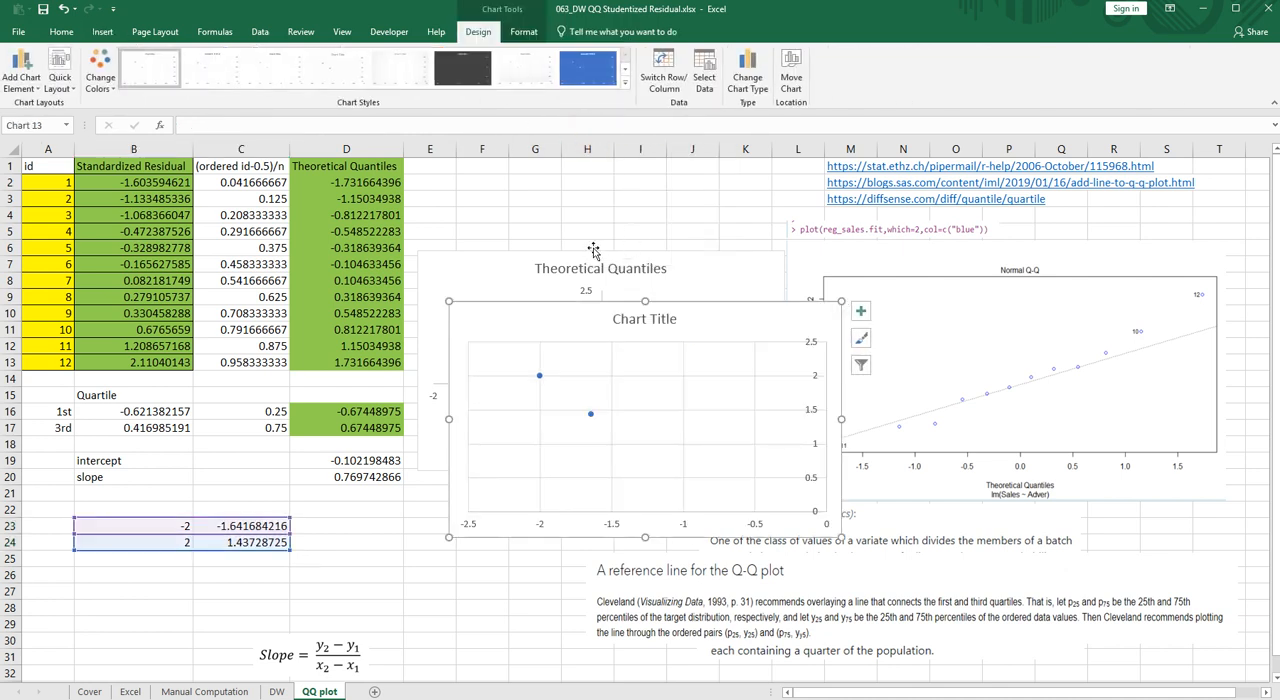
- Switch rows and columns in the new scatter chart's data source so B23:B24 supplies the x-values
right_click(592, 366)
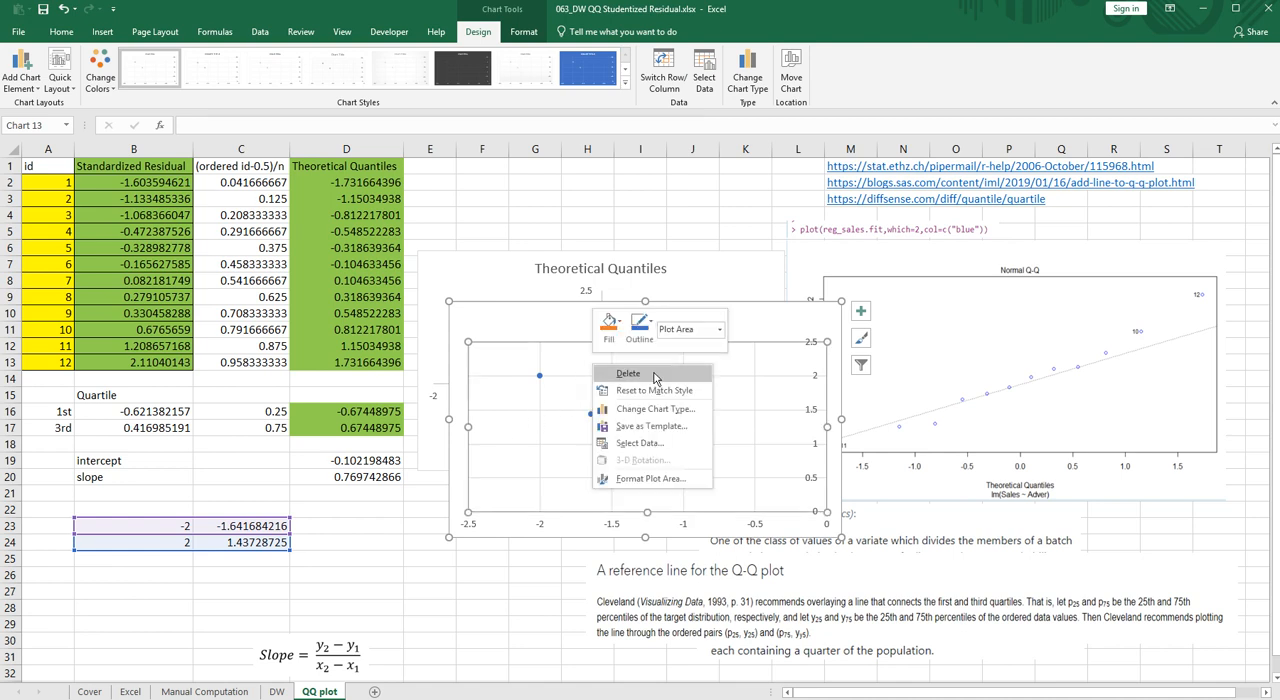
click(672, 443)
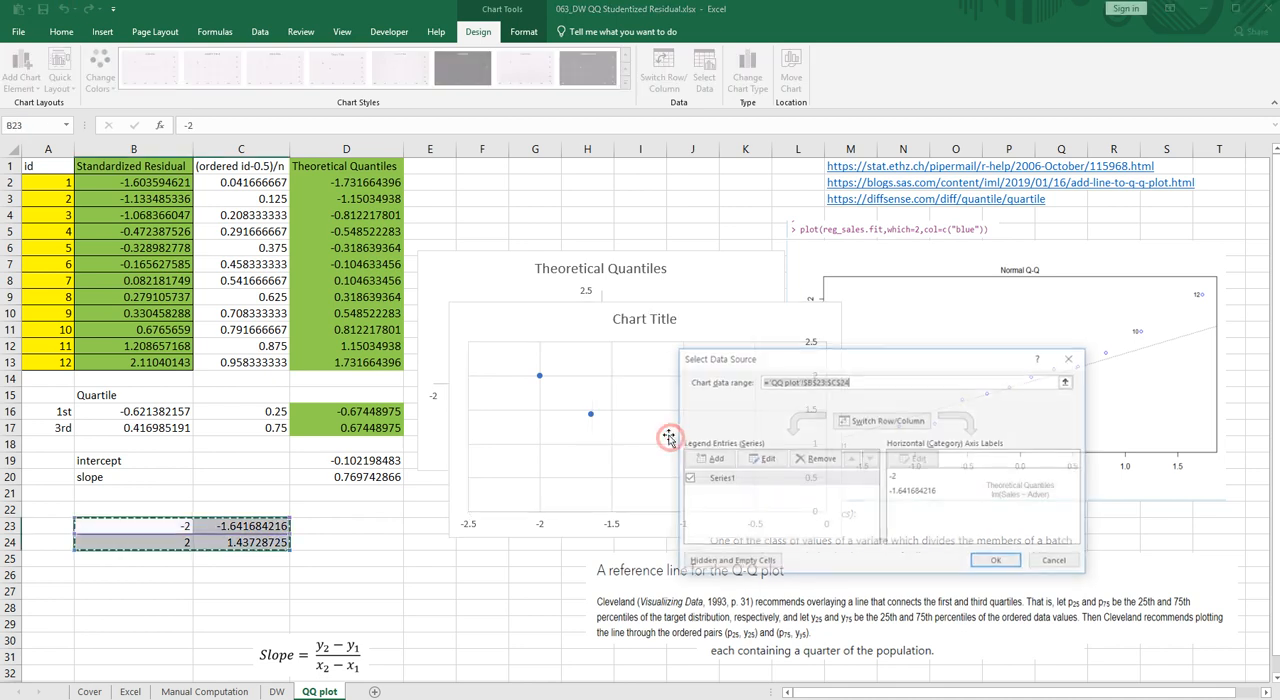
click(869, 422)
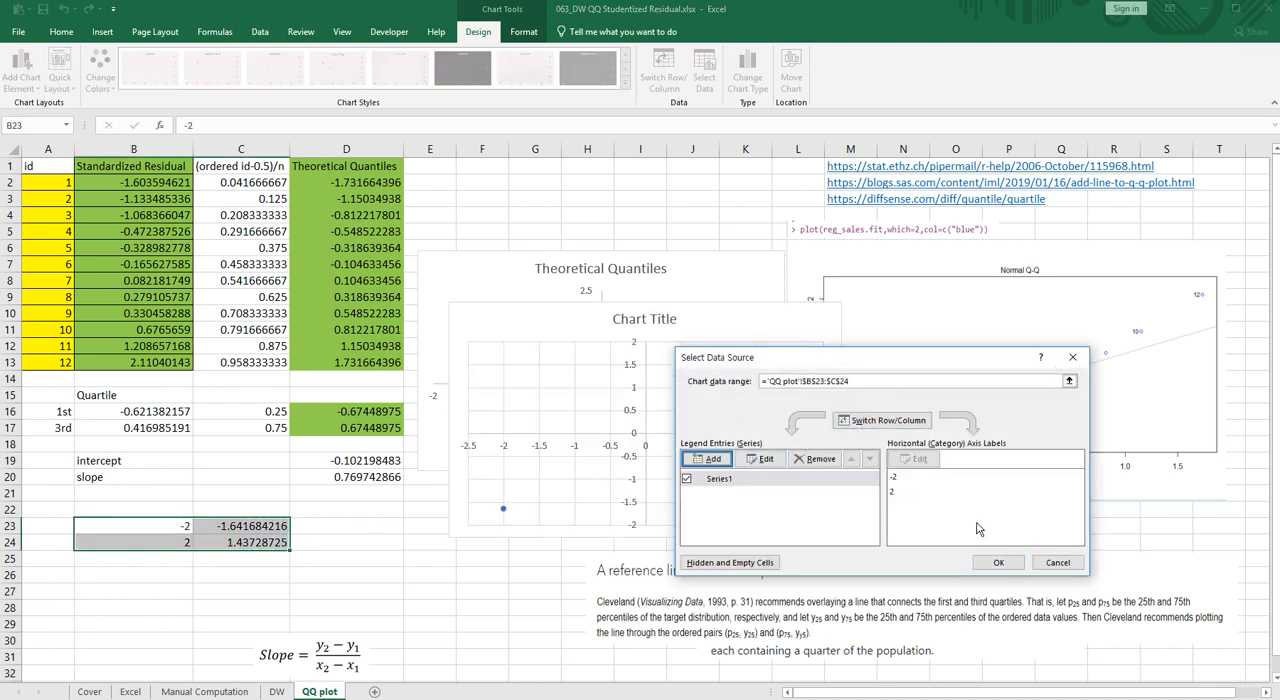
click(998, 562)
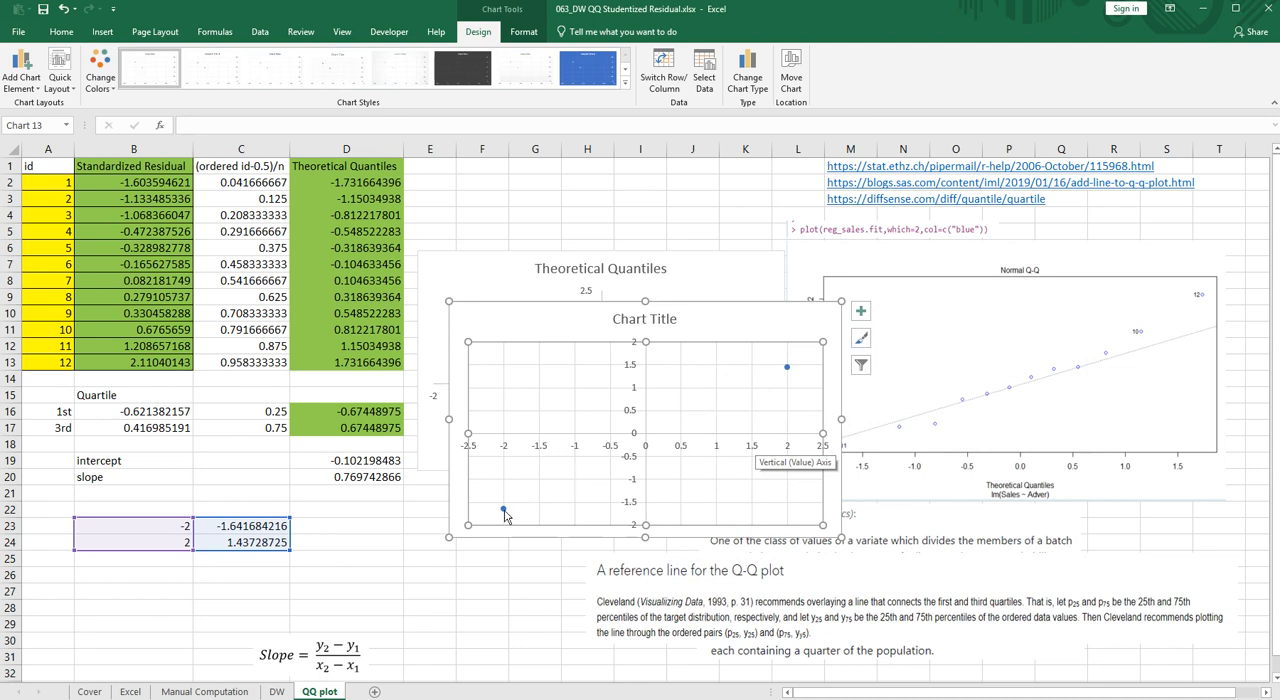
- Add a linear trendline through the two reference points in the new scatter chart and close the formatting options
click(503, 509)
right_click(504, 510)
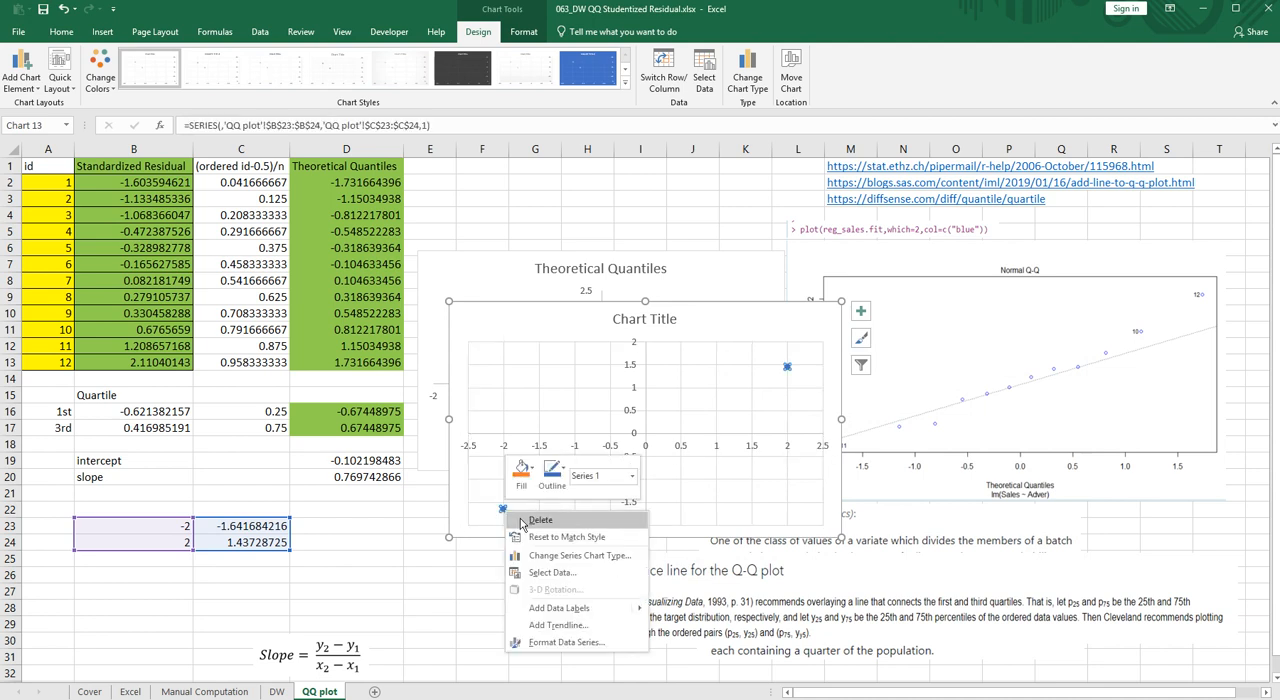
click(577, 626)
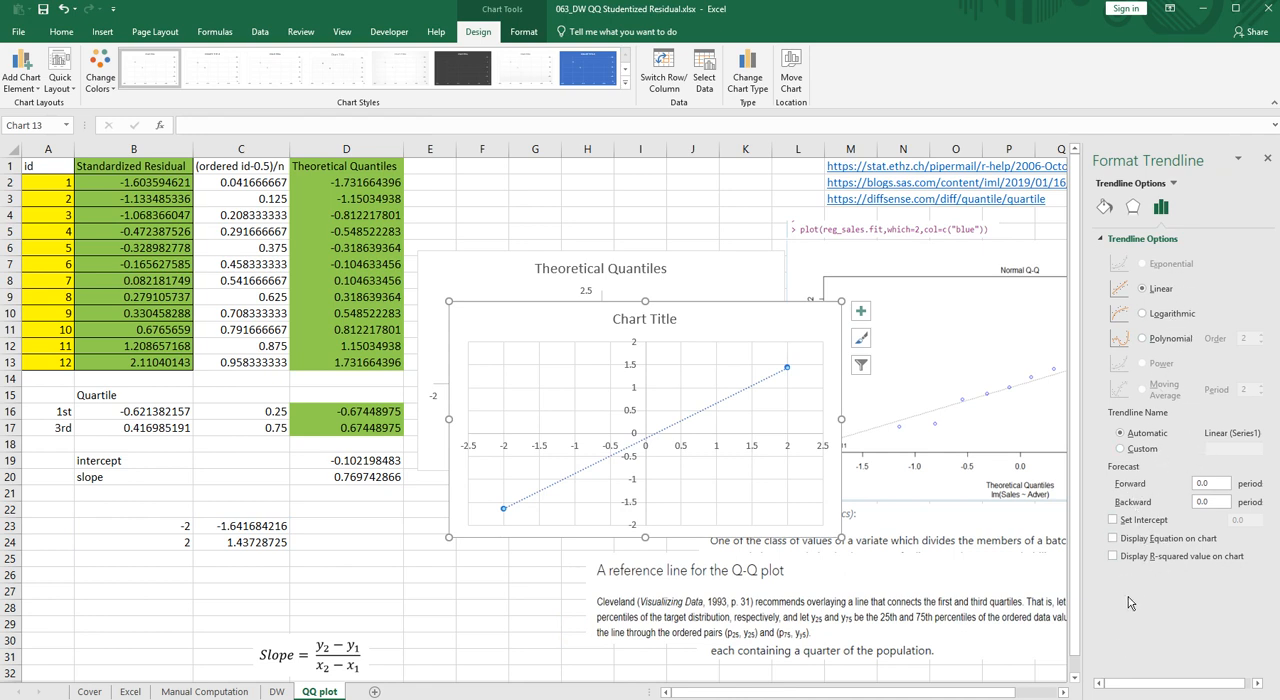
click(762, 210)
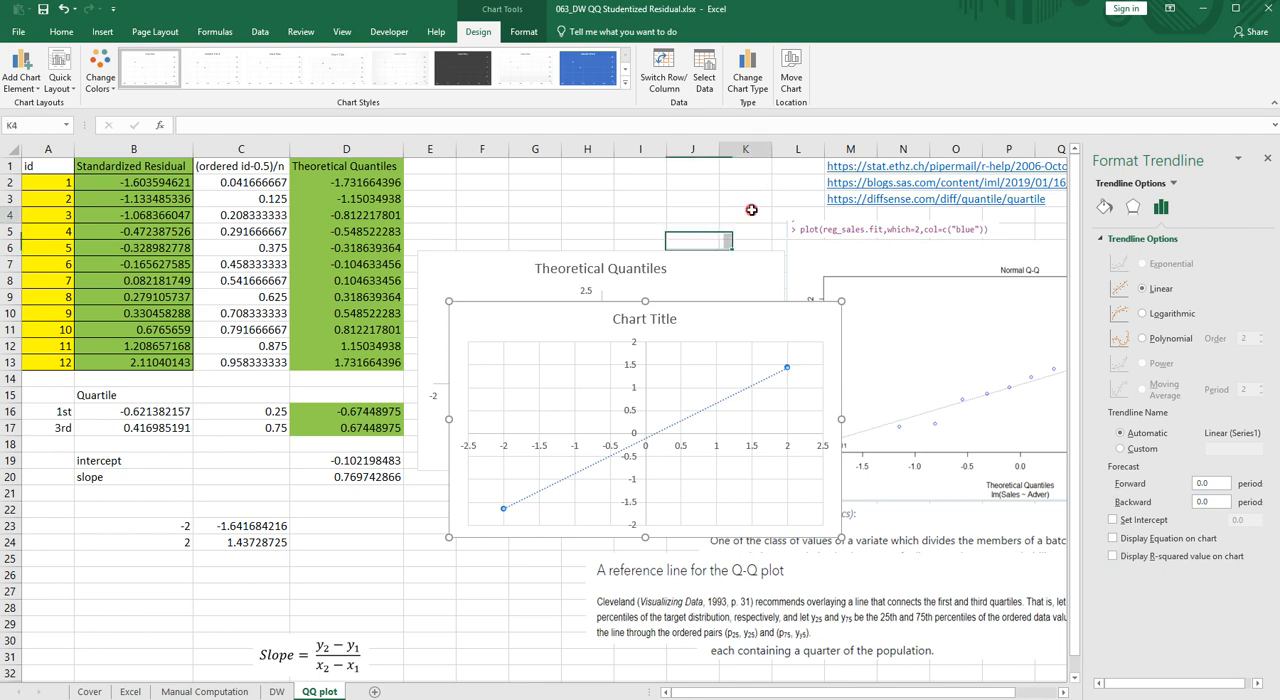
ctrl+scroll(943, 307, down, 1)
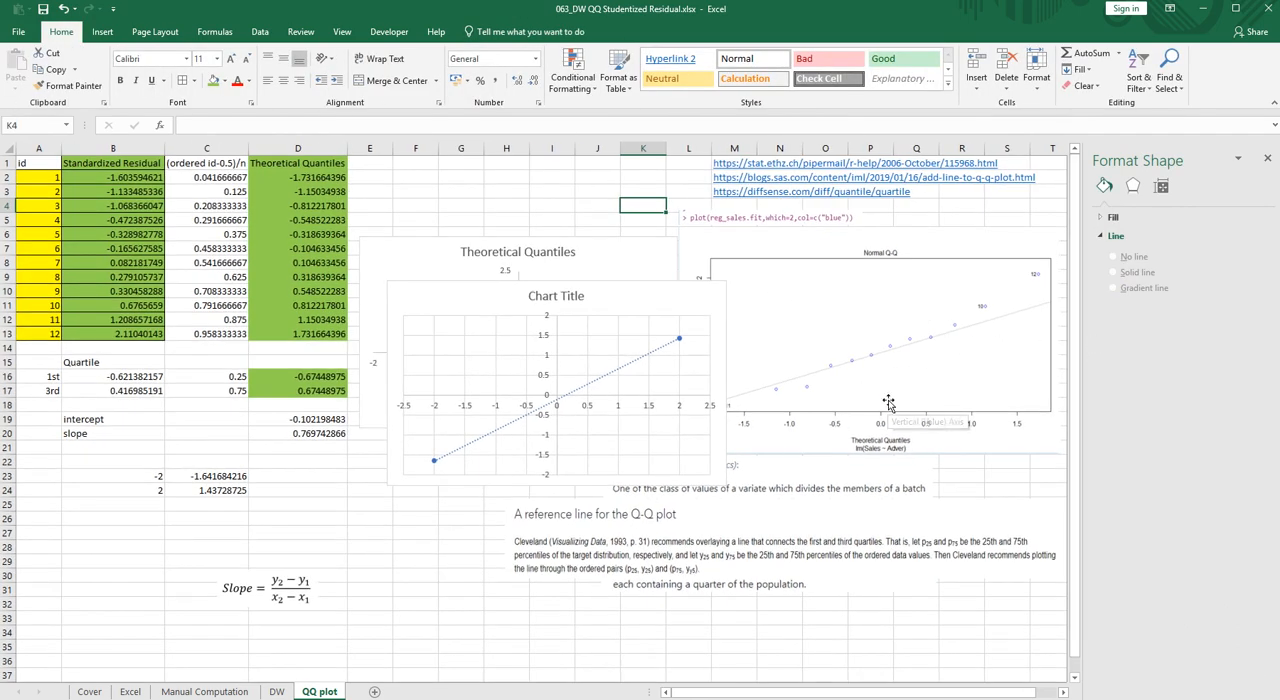
click(1267, 159)
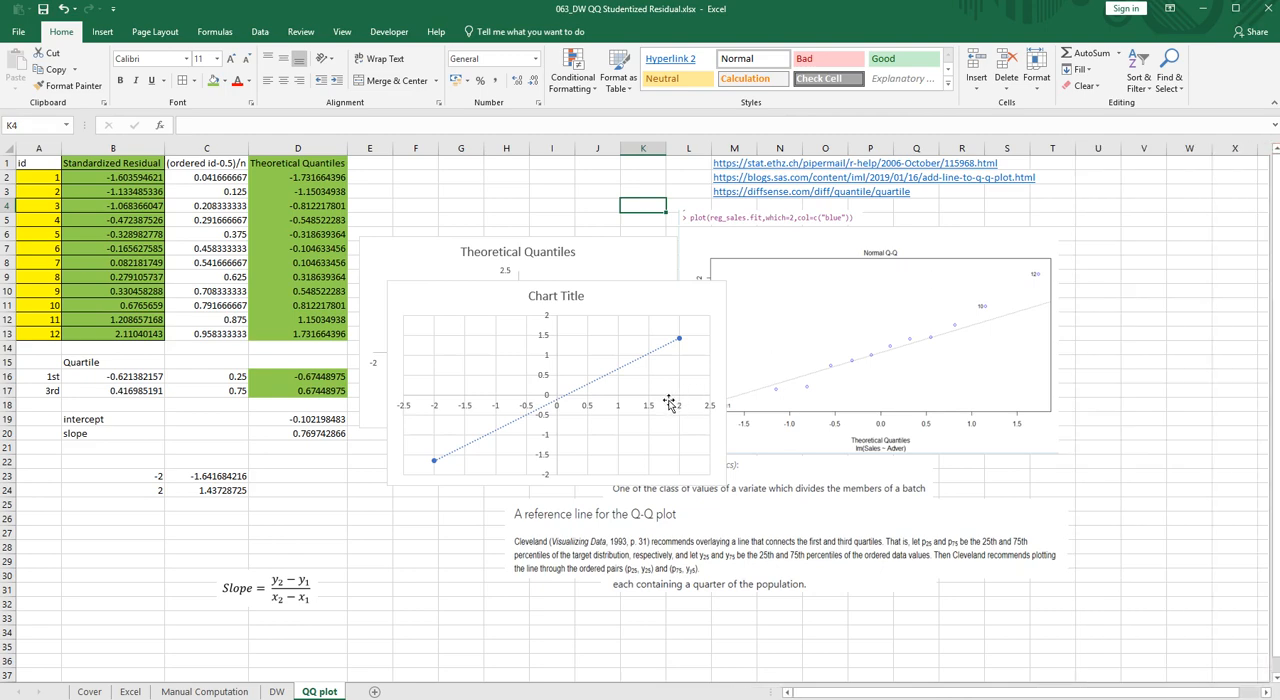
ctrl+scroll(674, 375, up, 1)
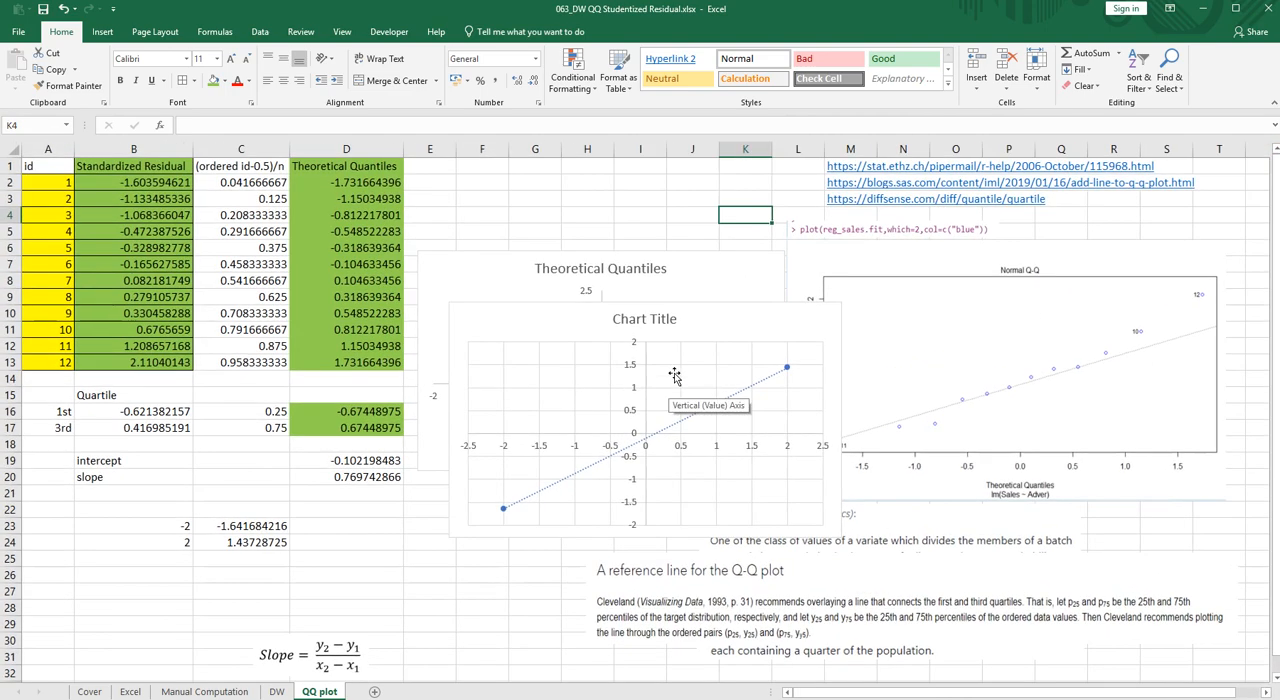
- Move the reference line chart off the Theoretical Quantiles chart, over the lower part of R's Normal Q-Q picture
click(494, 308)
drag(494, 308, 848, 296)
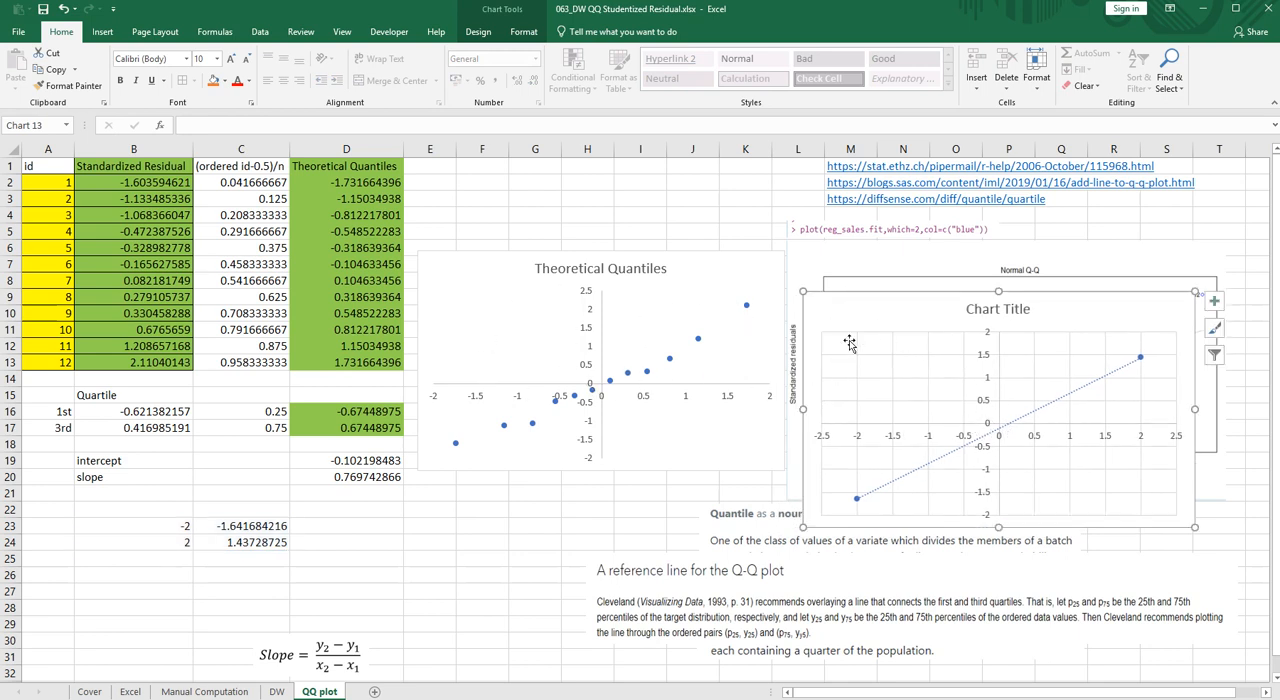
drag(846, 305, 829, 411)
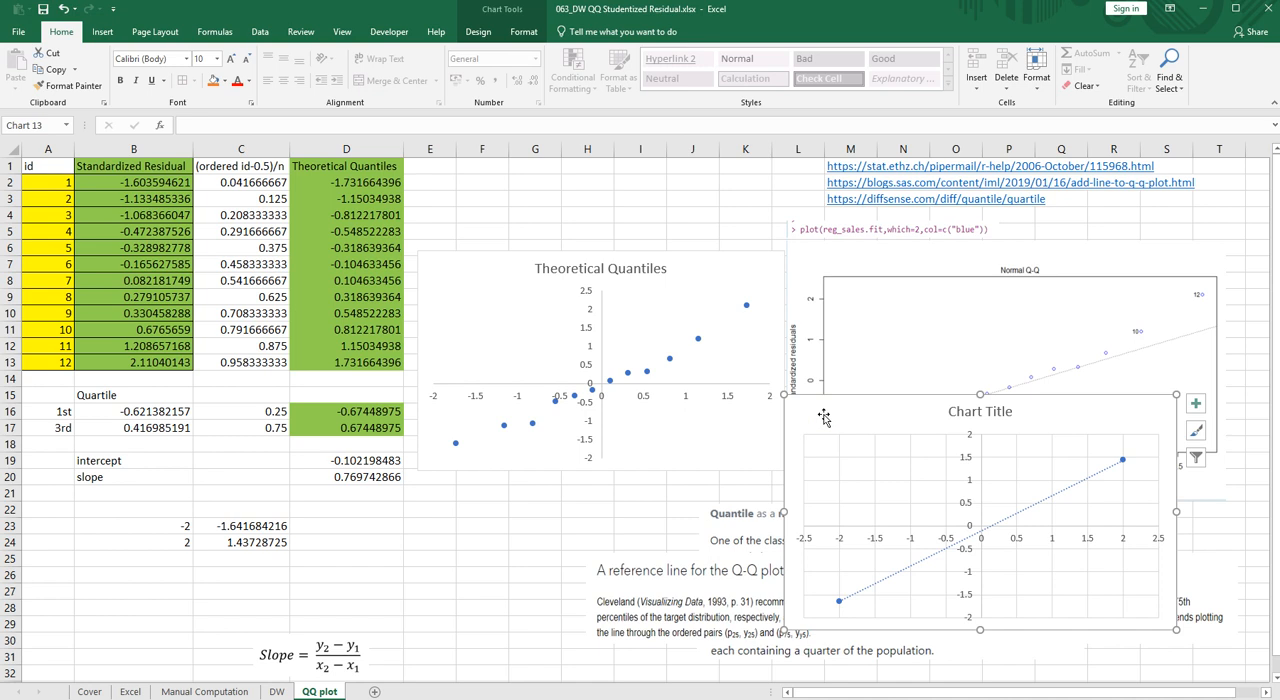
- Copy the reference line chart and paste it into the Theoretical Quantiles chart to combine both series
key(ctrl+c)
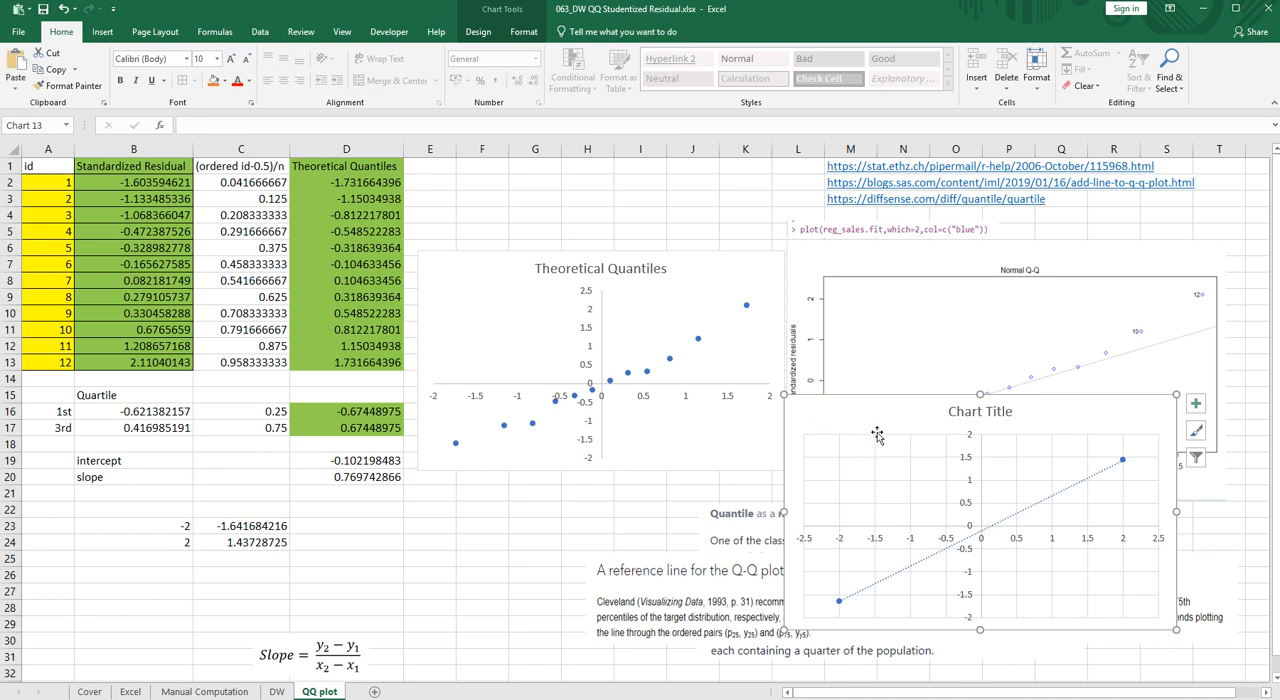
click(452, 265)
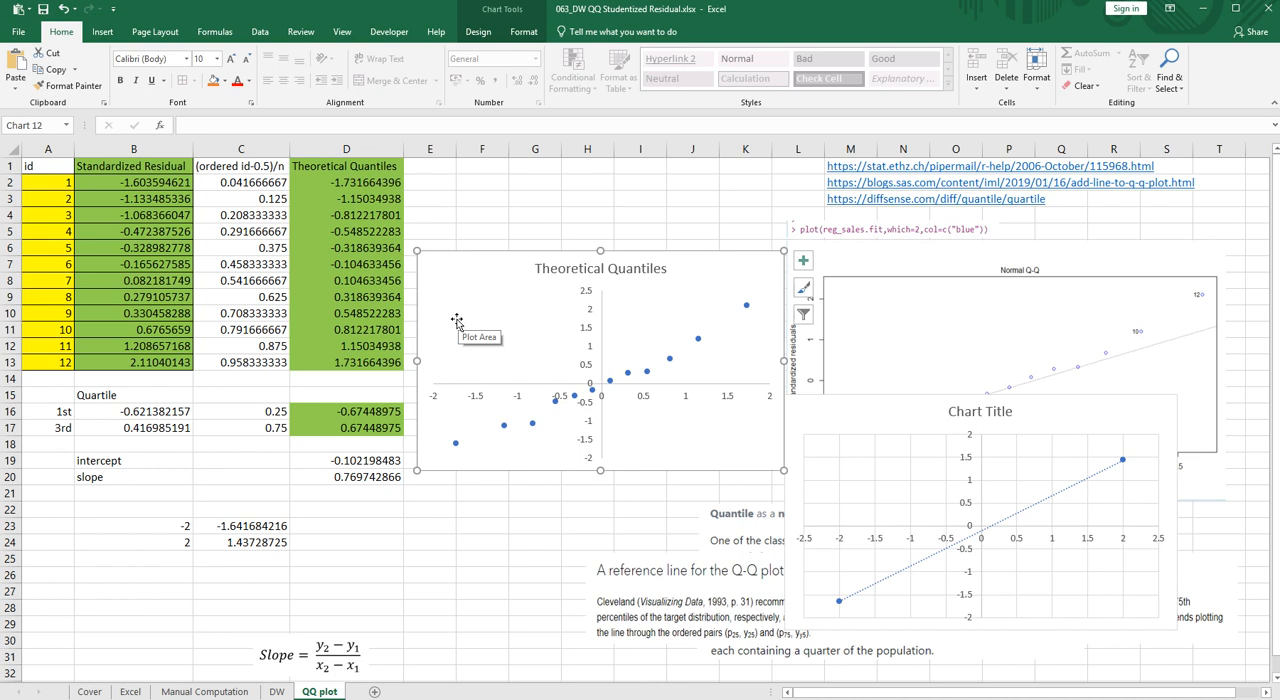
click(456, 320)
key(ctrl+v)
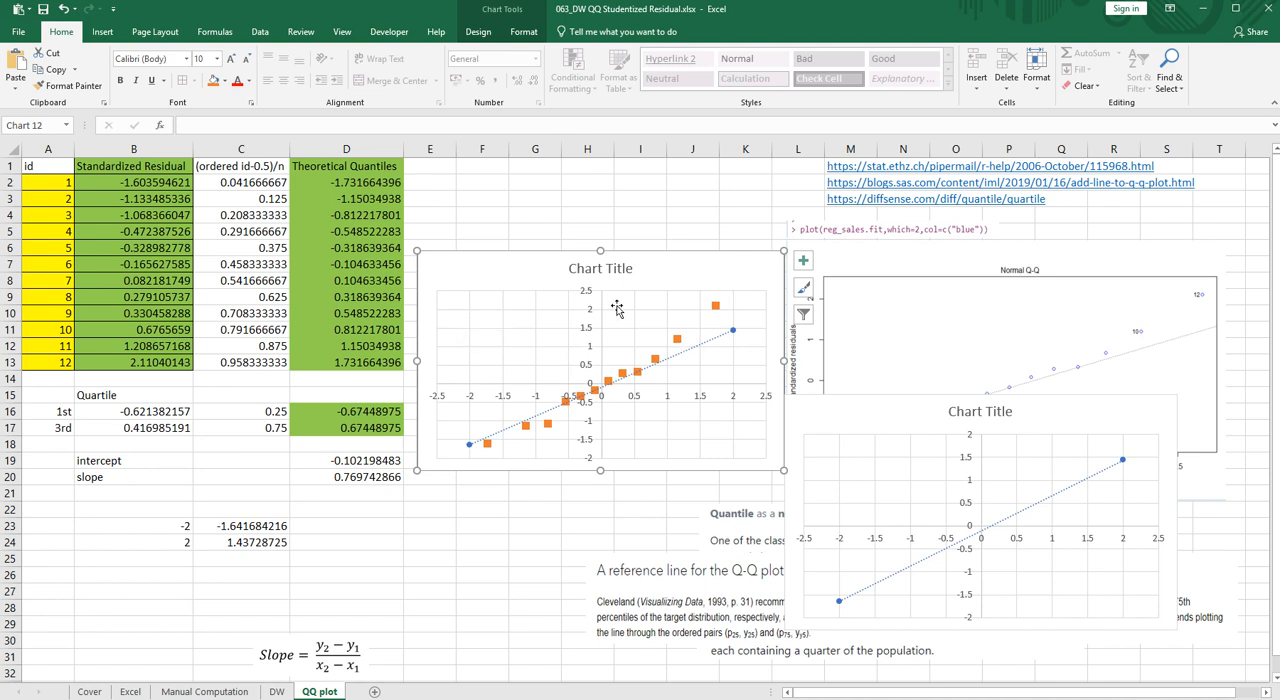
- Shrink the separate reference line chart and place it beside the slope formula, and enlarge the combined chart from its upper-left corner
click(874, 402)
drag(1177, 395, 497, 566)
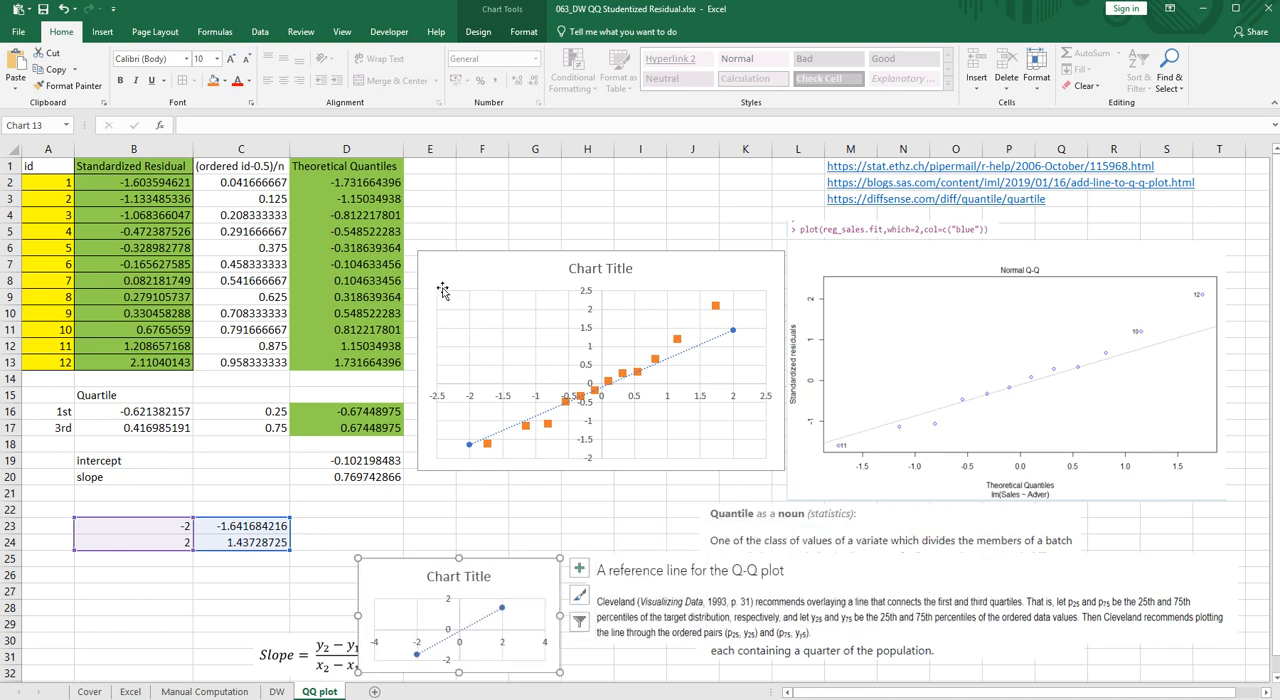
click(438, 280)
drag(425, 259, 330, 209)
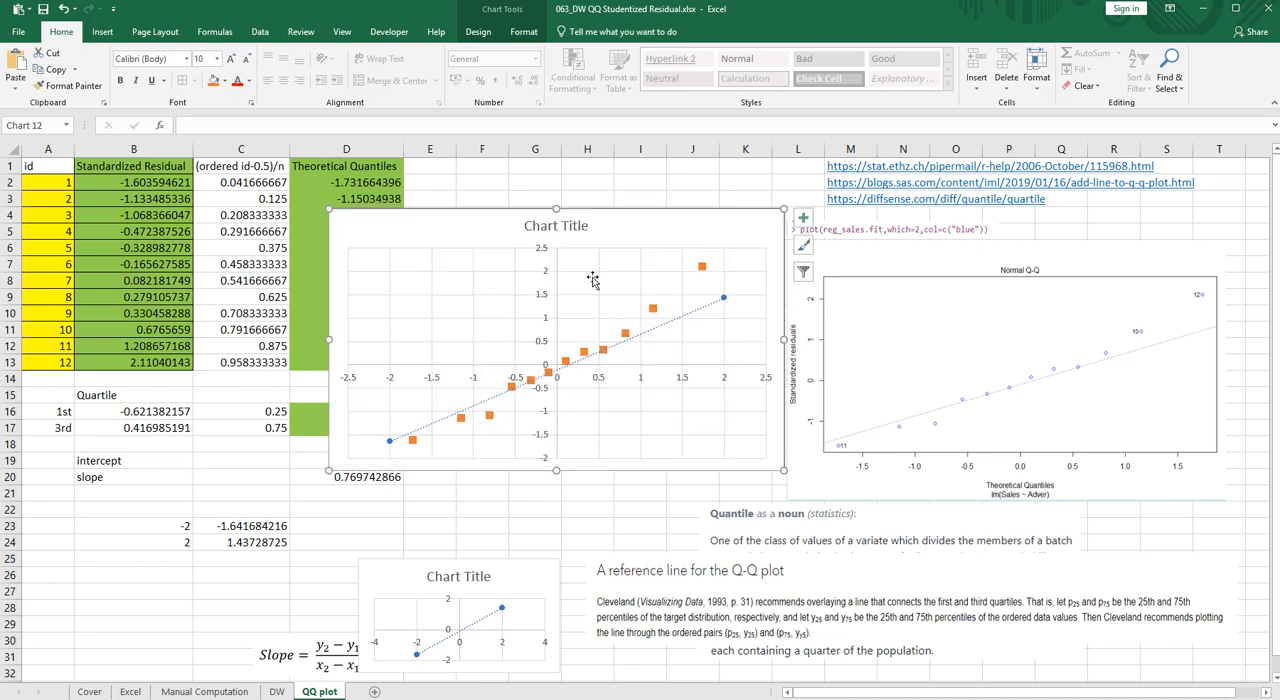
- Delete the combined chart's title and move R's Normal Q-Q picture up to sit level with the chart
click(584, 228)
key(Delete)
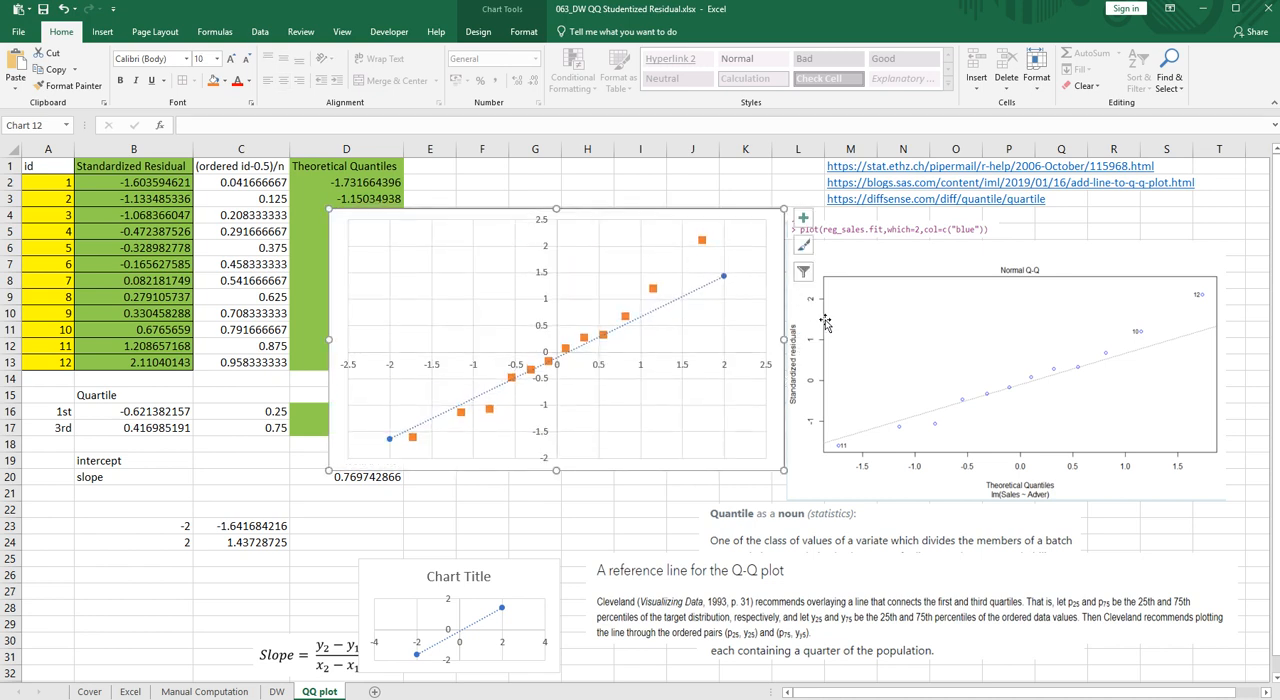
click(976, 241)
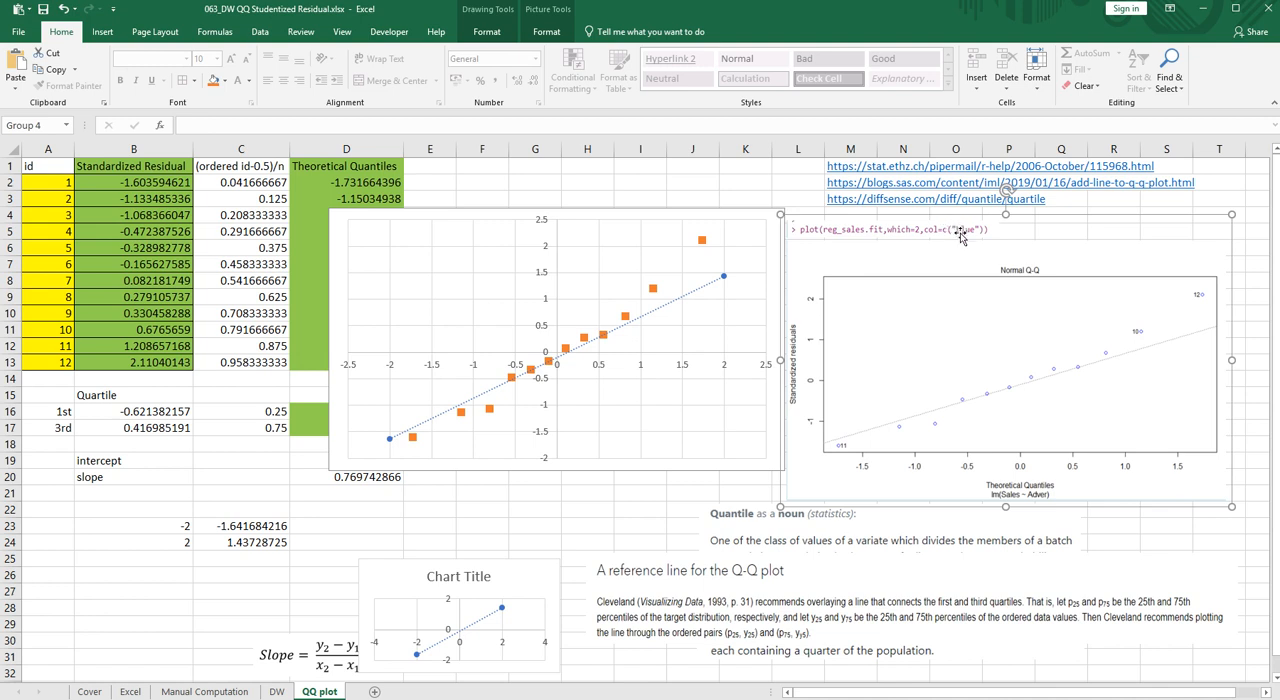
drag(958, 234, 964, 200)
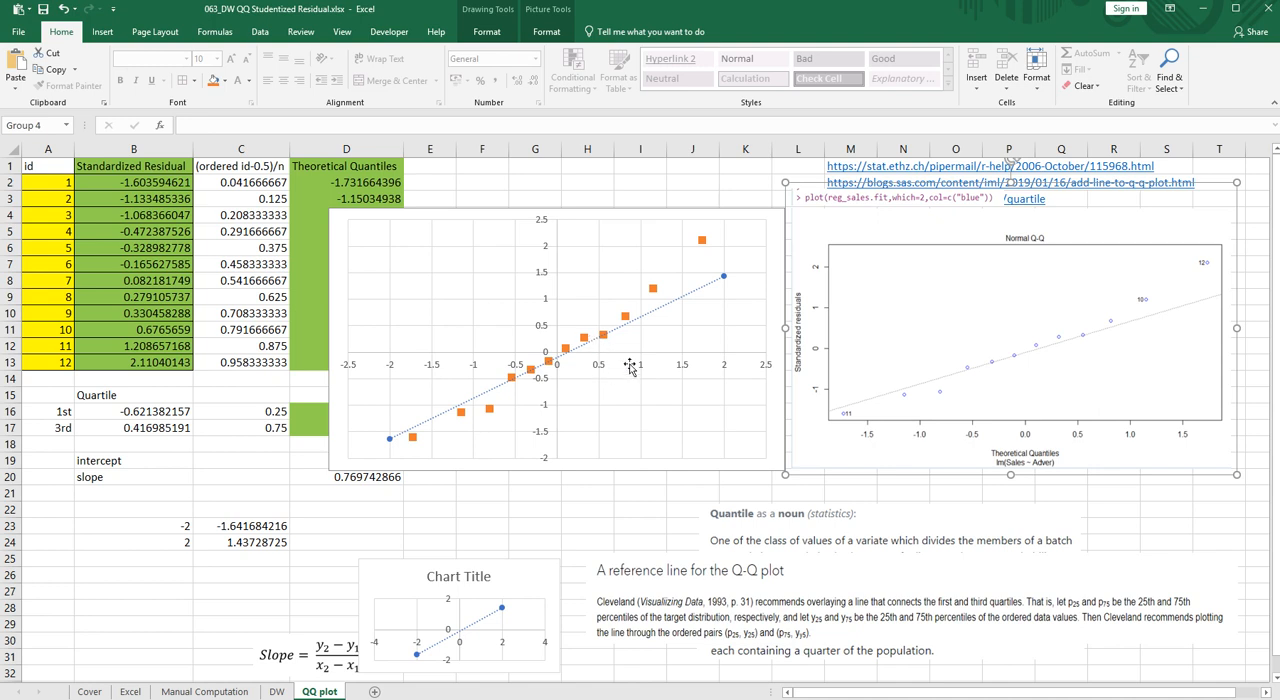
- Review the standardized residuals in column B, the quartile, intercept and slope block, and the reference line's endpoints in B23:C24
click(220, 346)
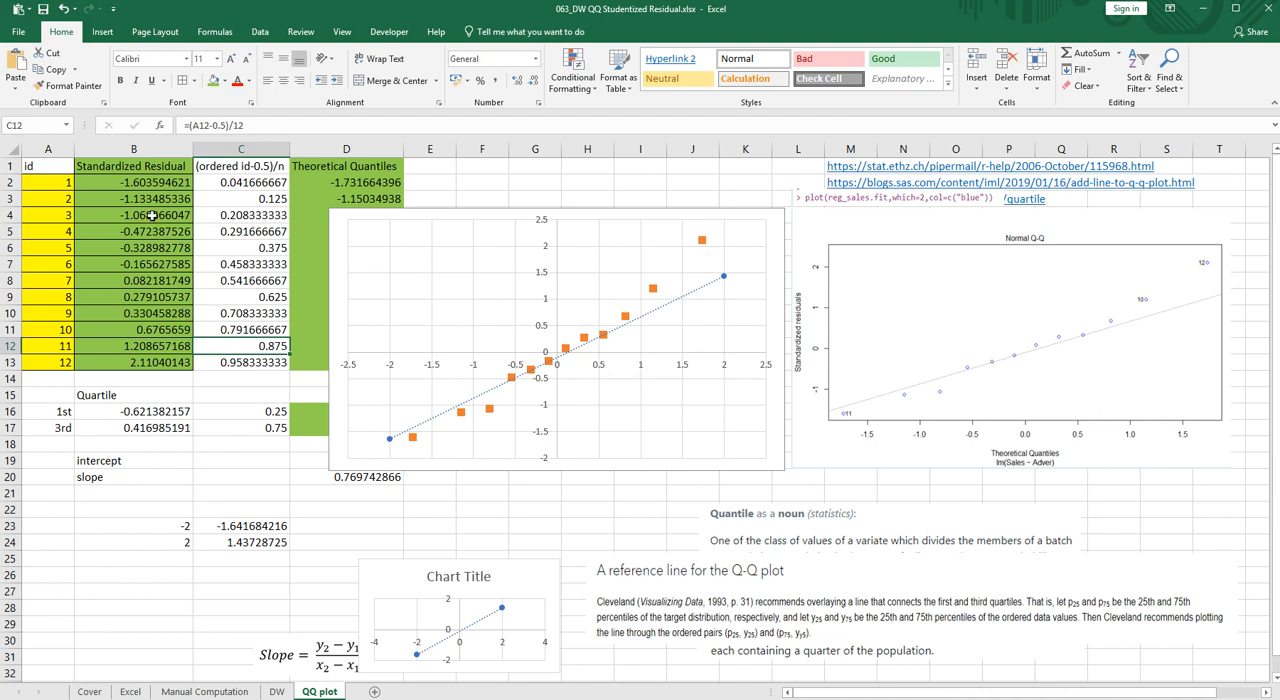
drag(144, 183, 122, 355)
click(240, 236)
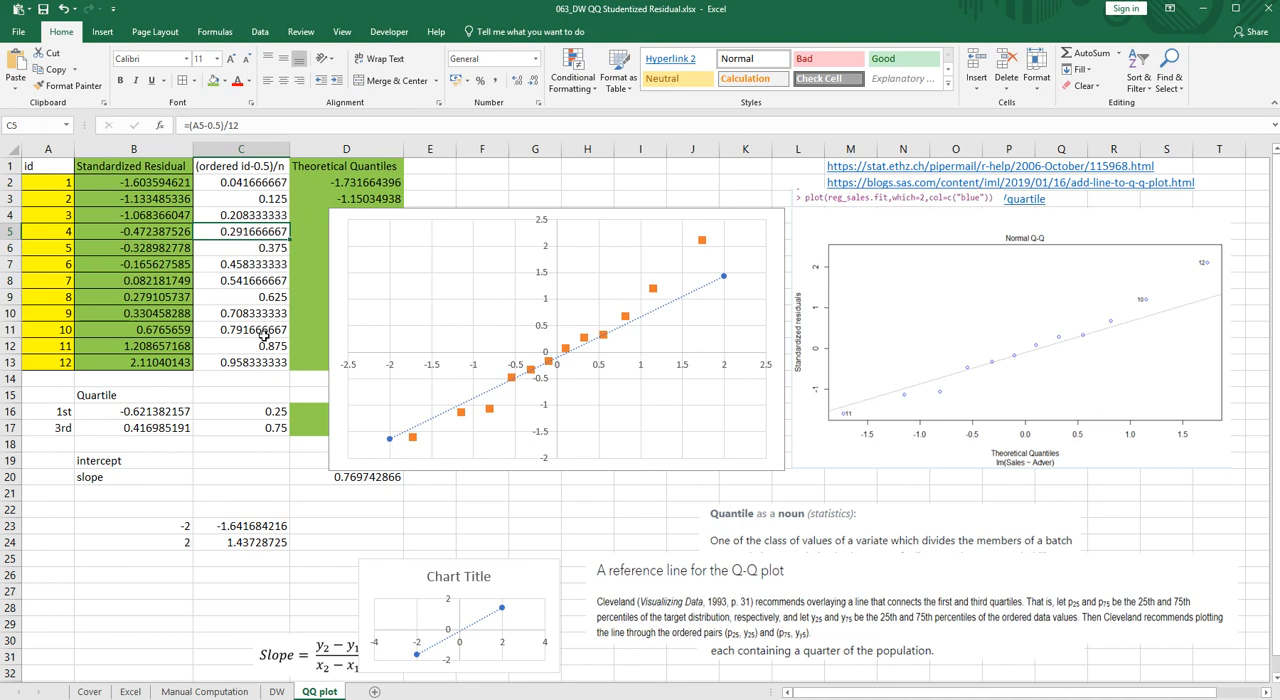
mouse_move(415, 440)
drag(71, 400, 316, 540)
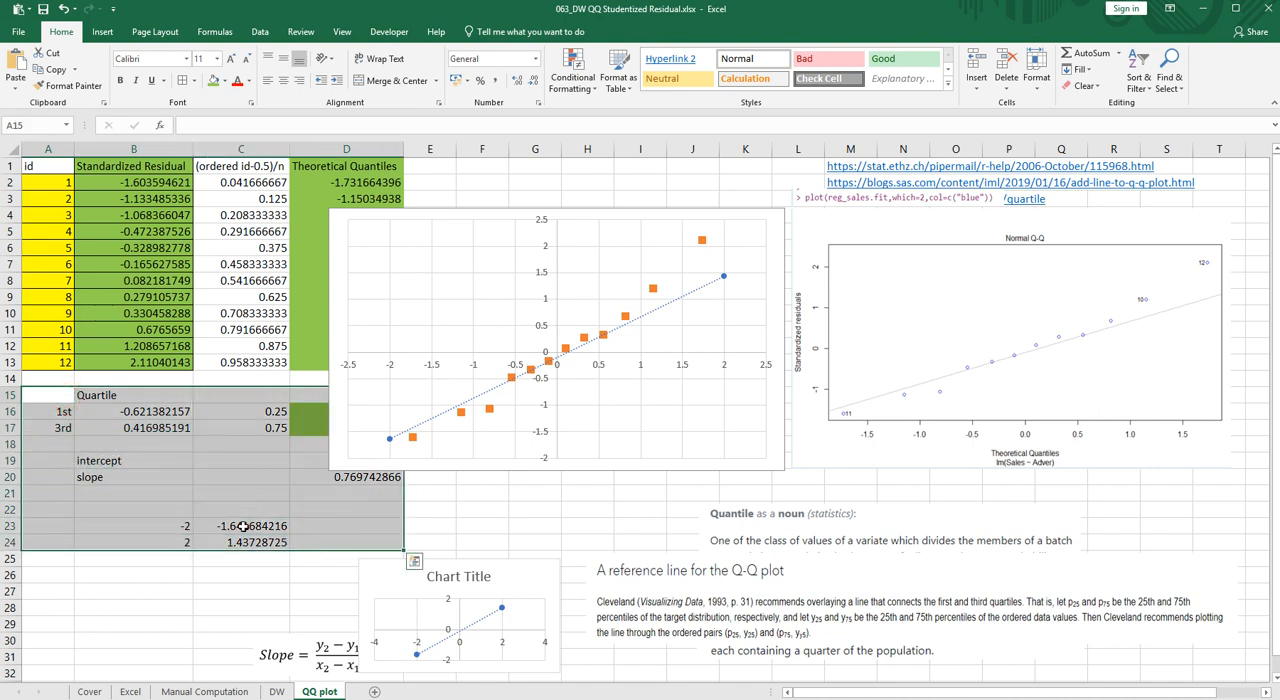
drag(183, 529, 240, 542)
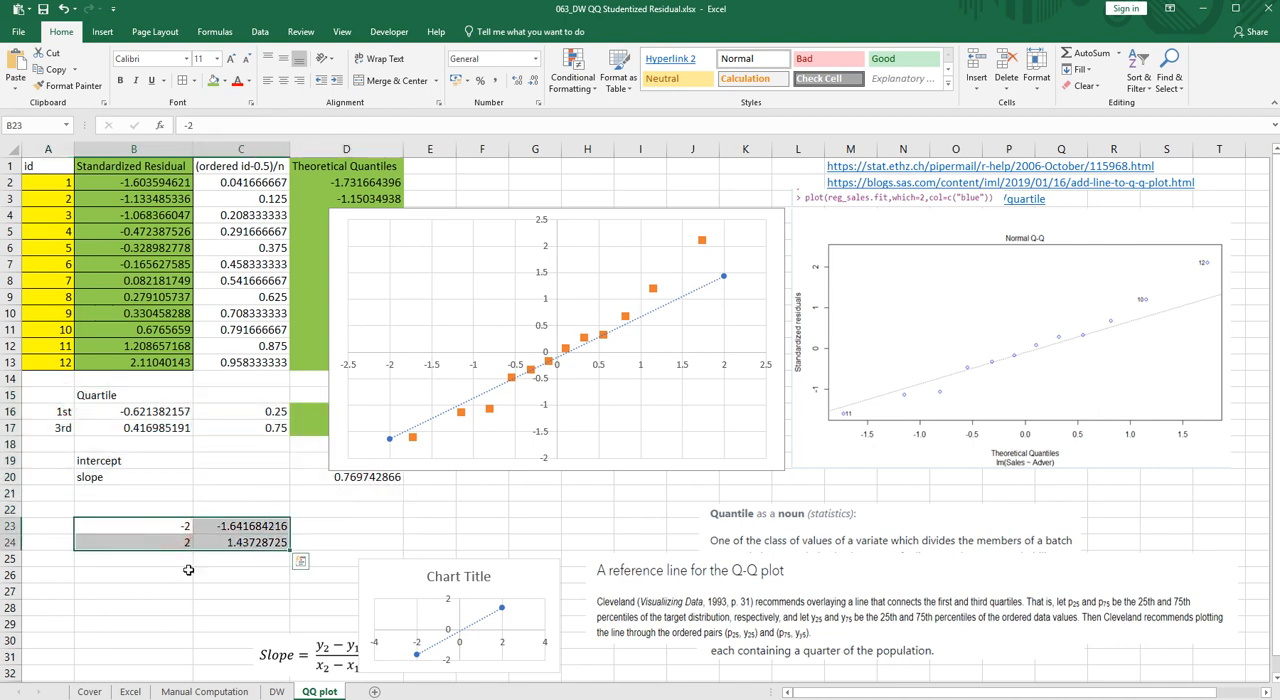